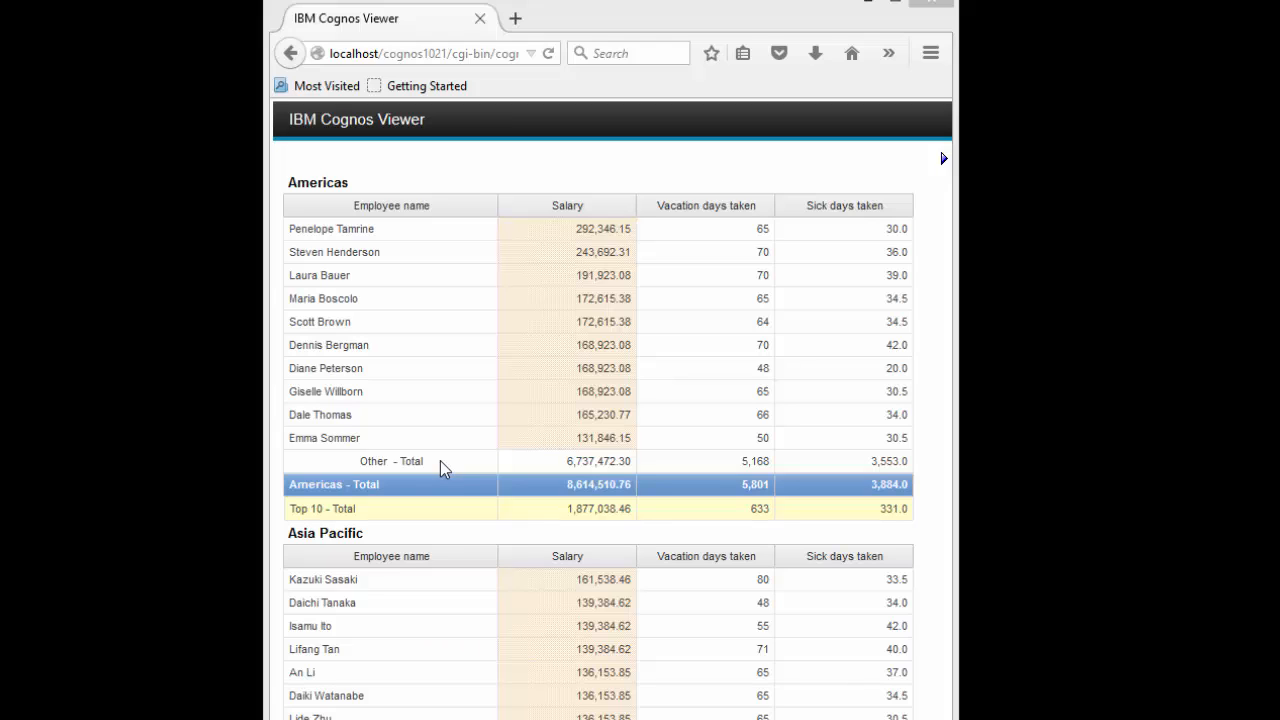
- Examine the finished report's top 10 employees, Other totals and region totals across the branch regions
click(444, 466)
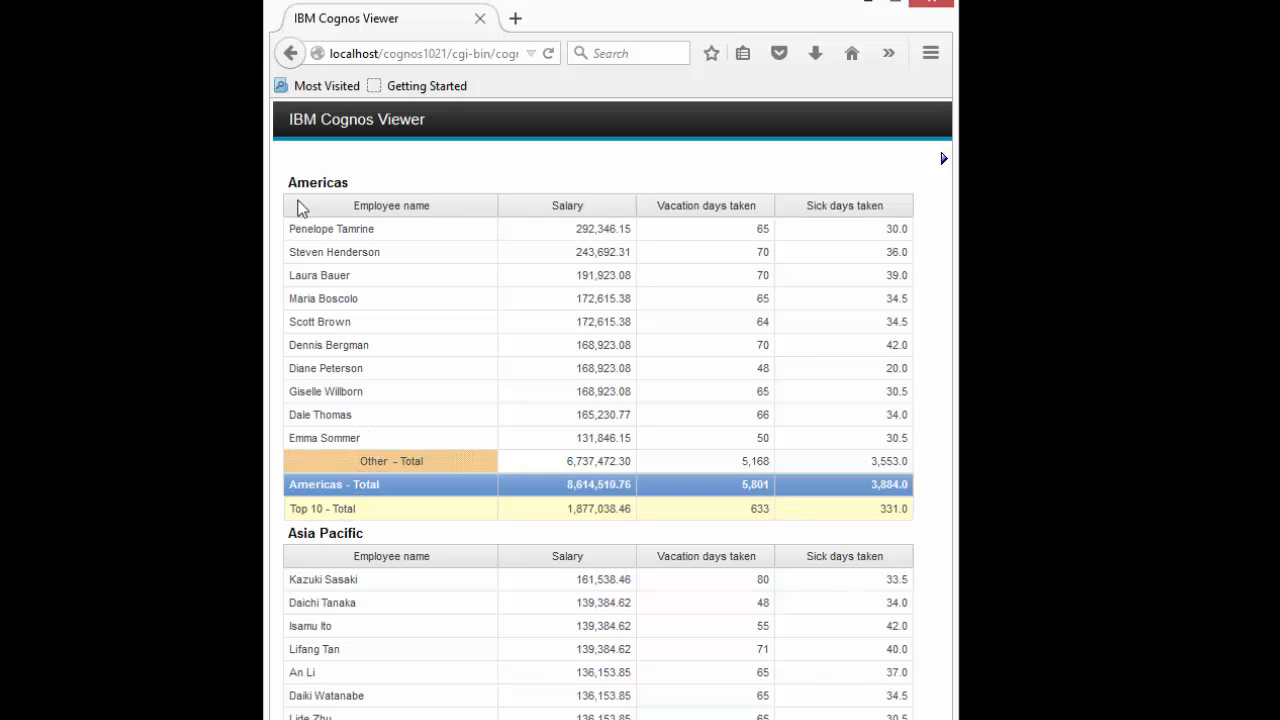
click(506, 299)
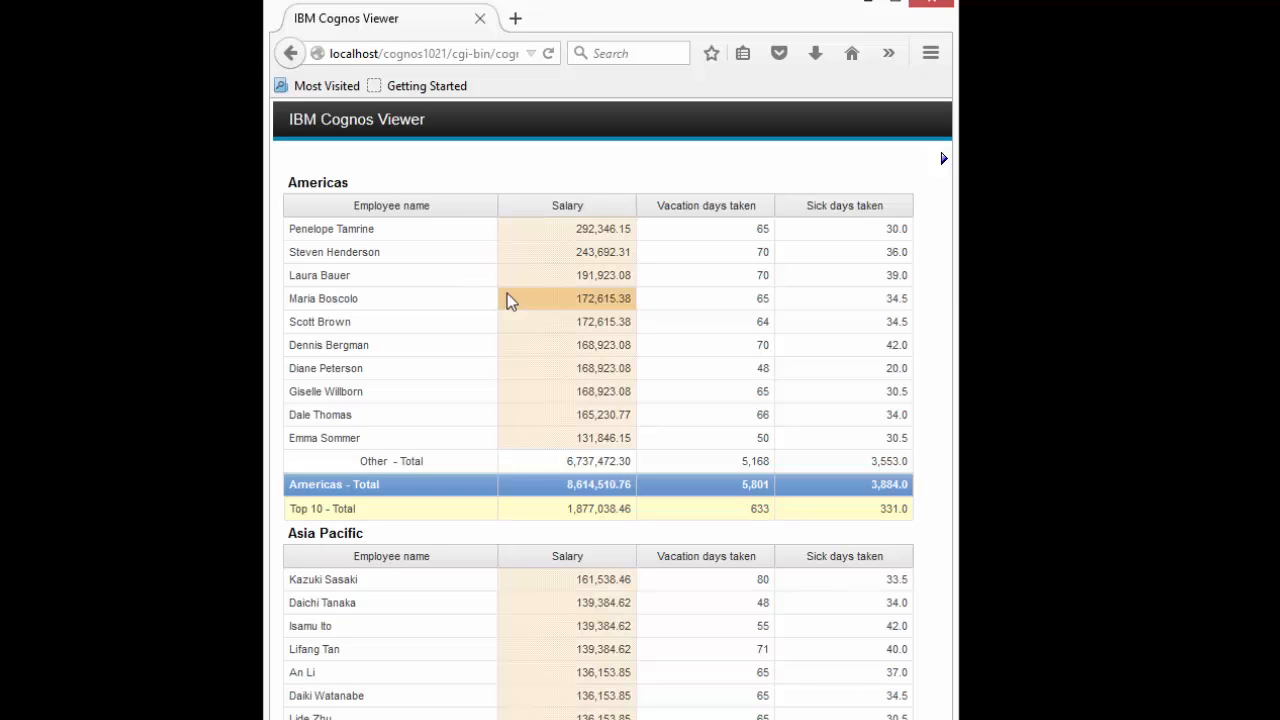
scroll(506, 299, down, 5)
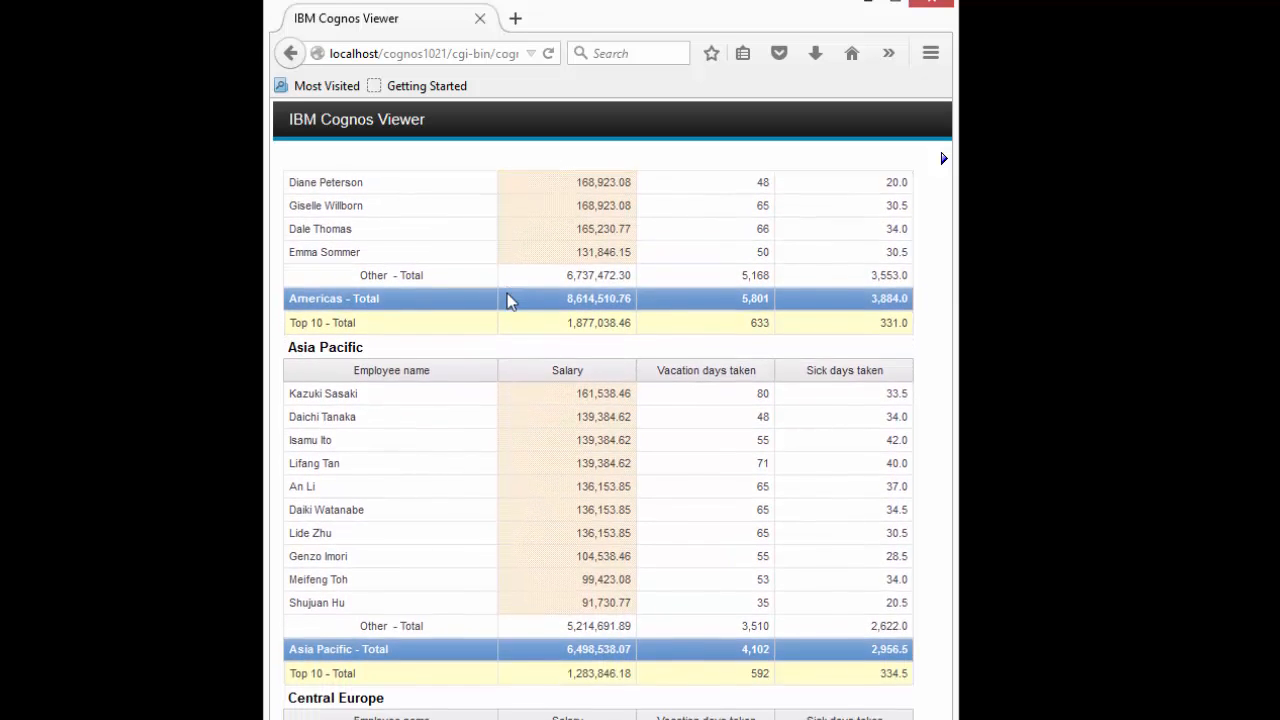
scroll(506, 299, down, 5)
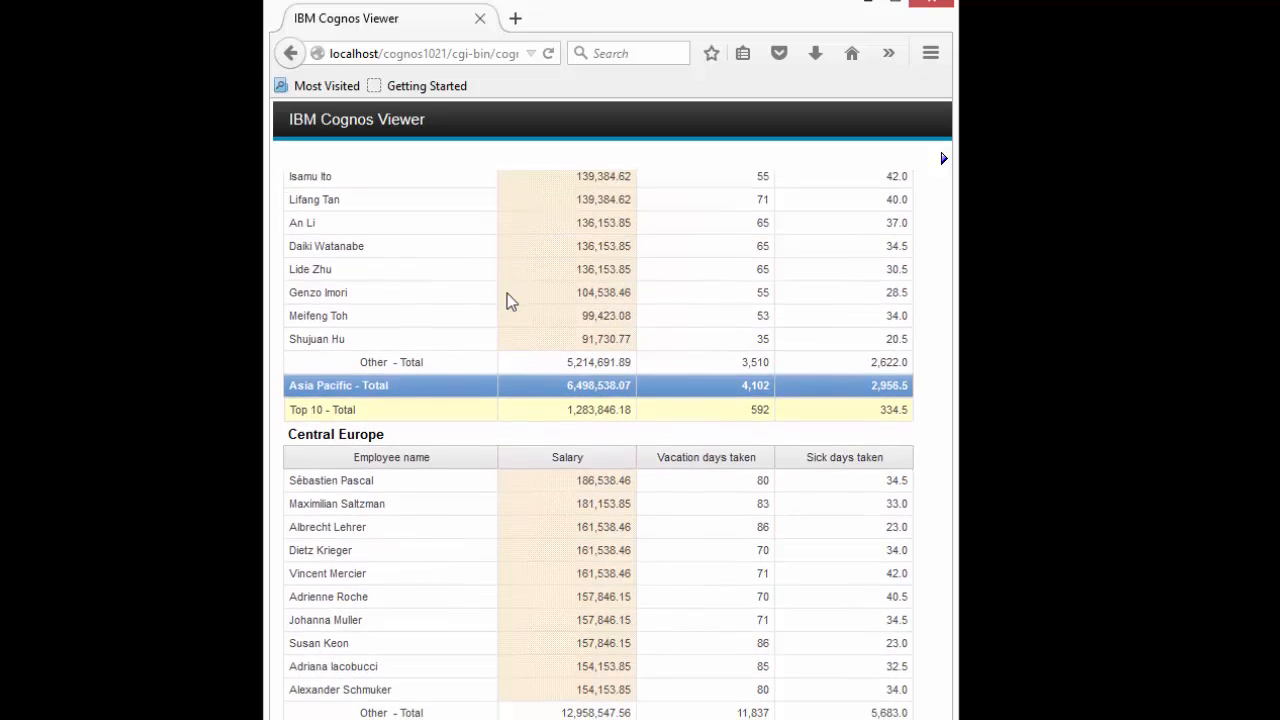
scroll(490, 325, down, 5)
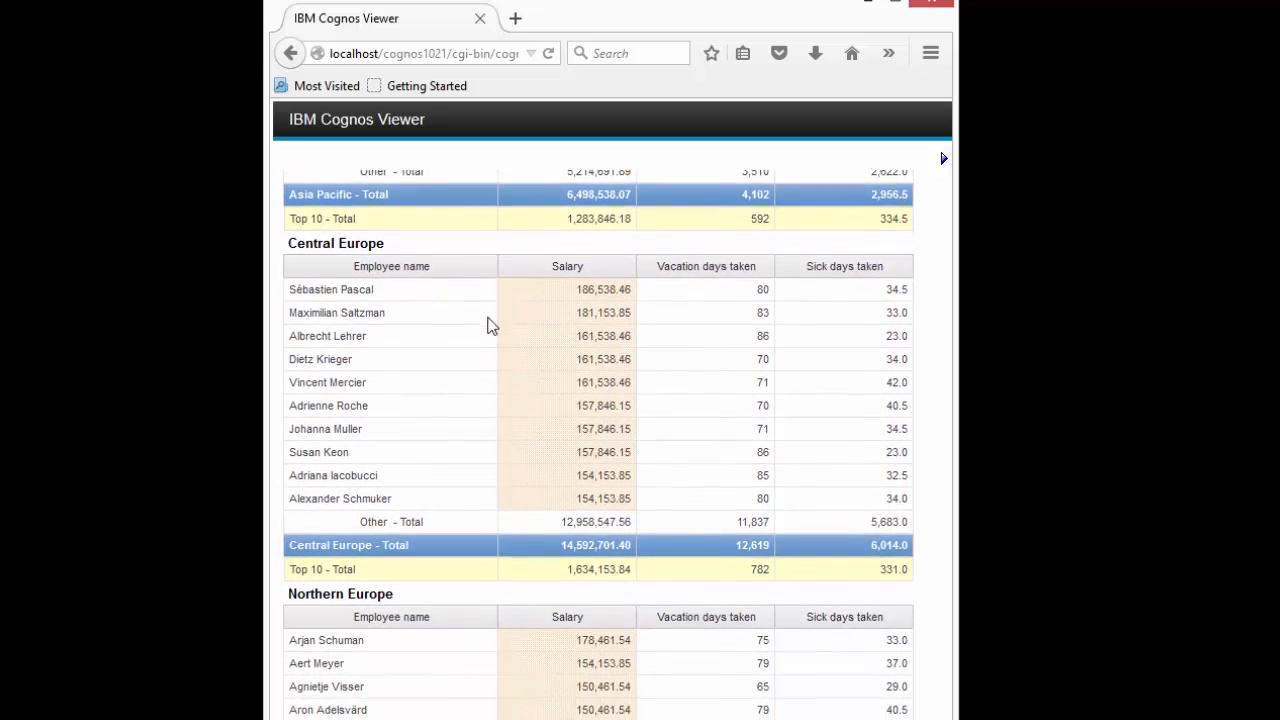
scroll(490, 325, down, 6)
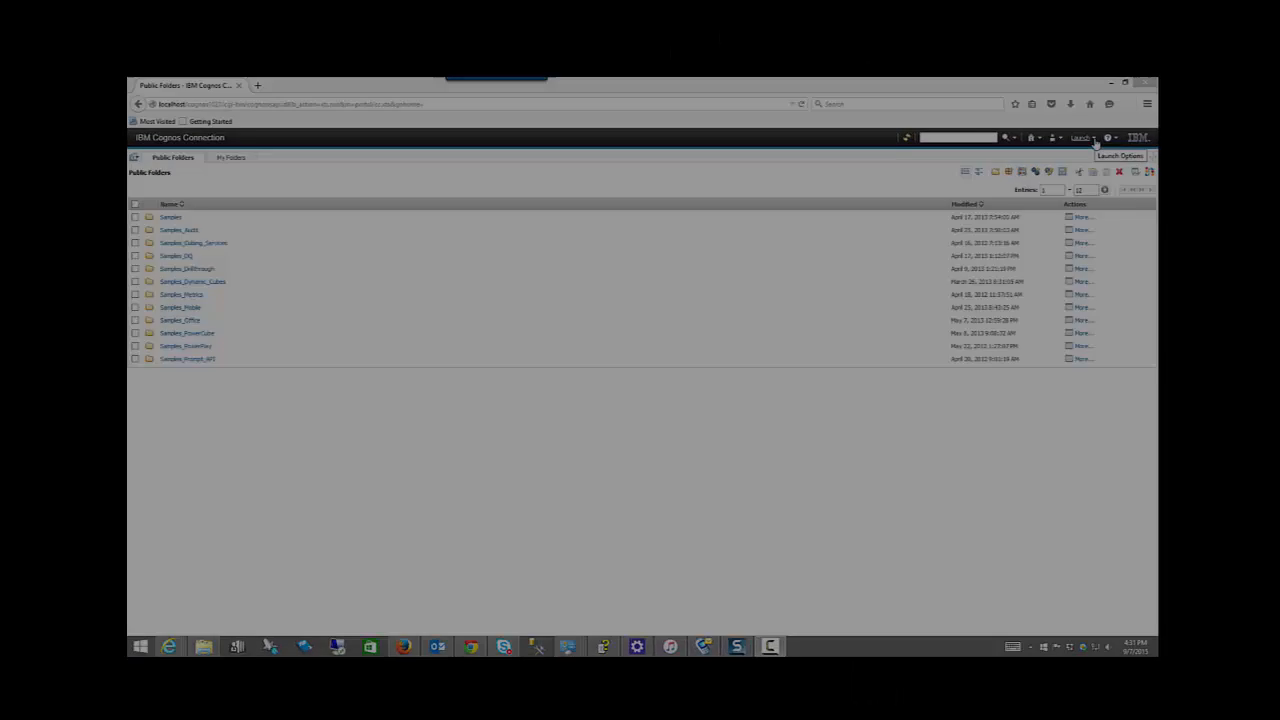
- Launch Report Studio with the GO Data Warehouse (query) package from Samples > Models
click(1128, 114)
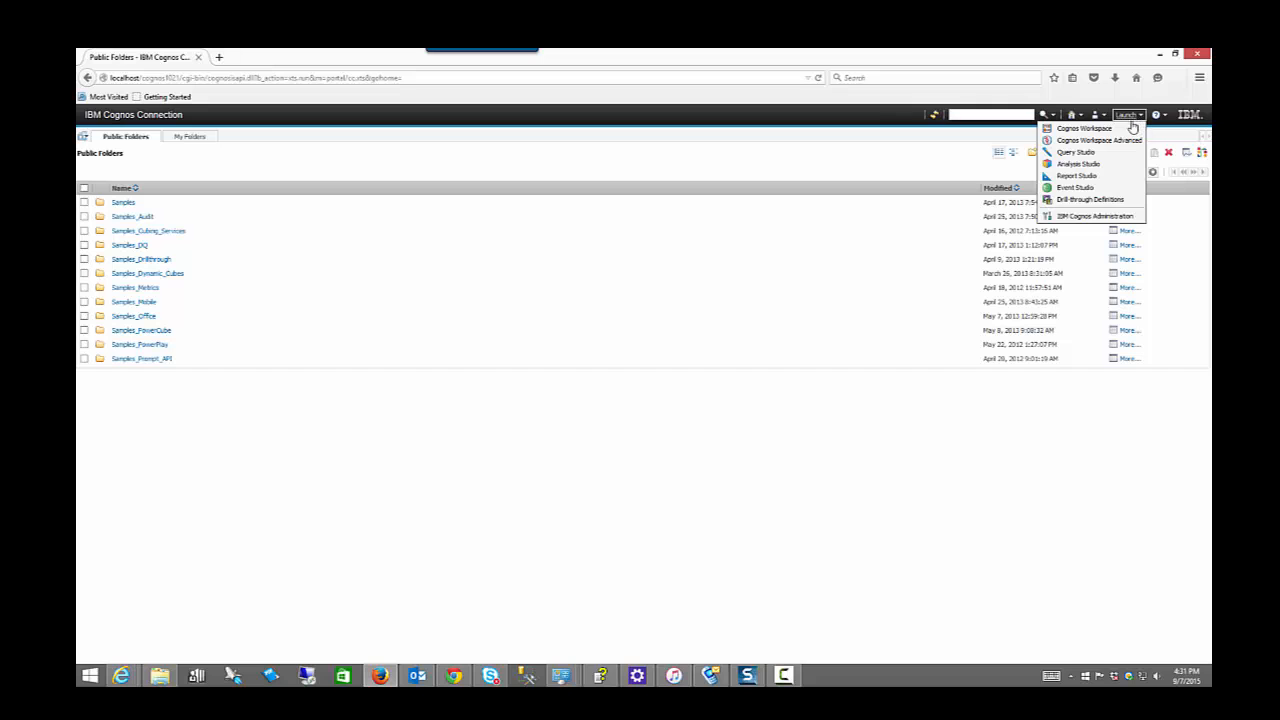
click(1108, 175)
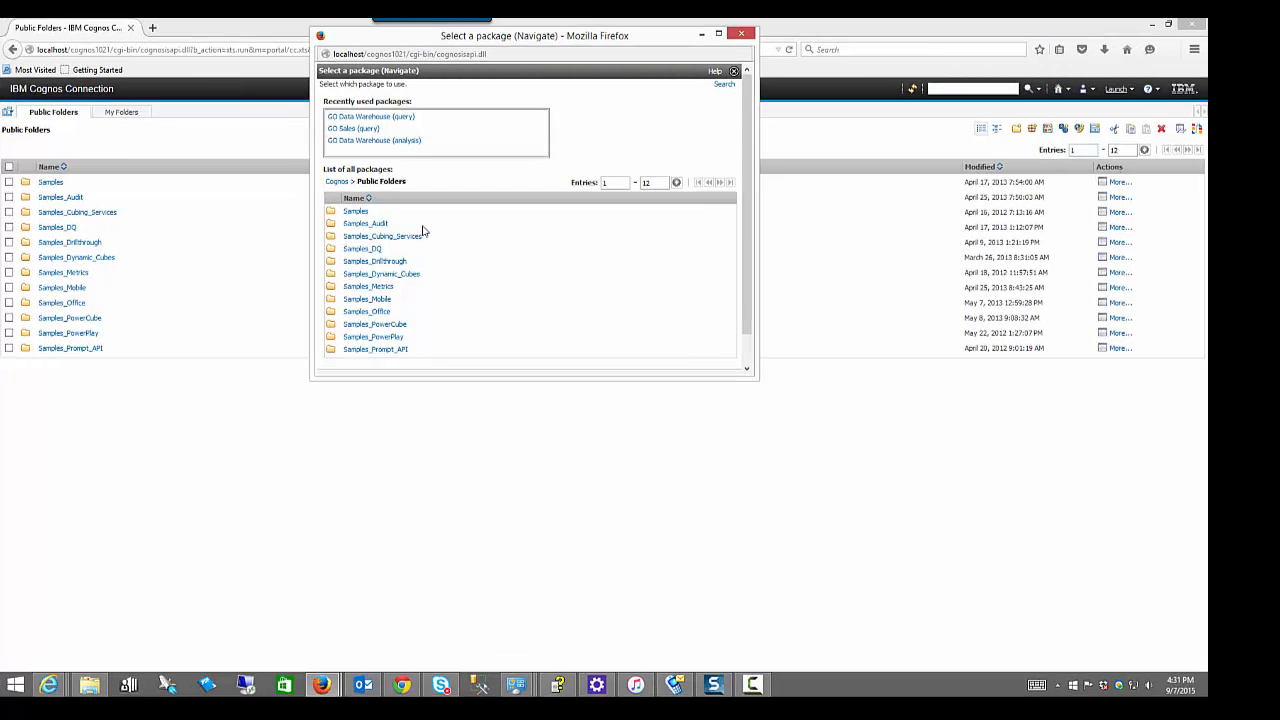
click(355, 212)
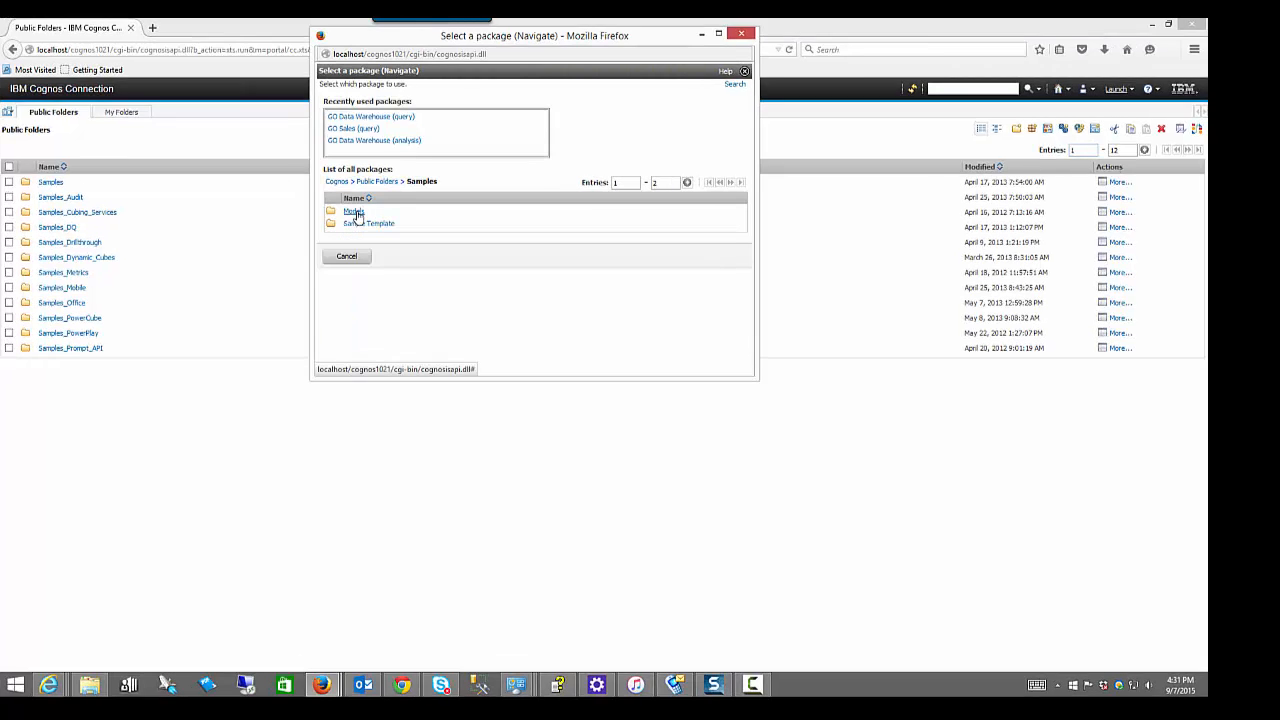
click(355, 212)
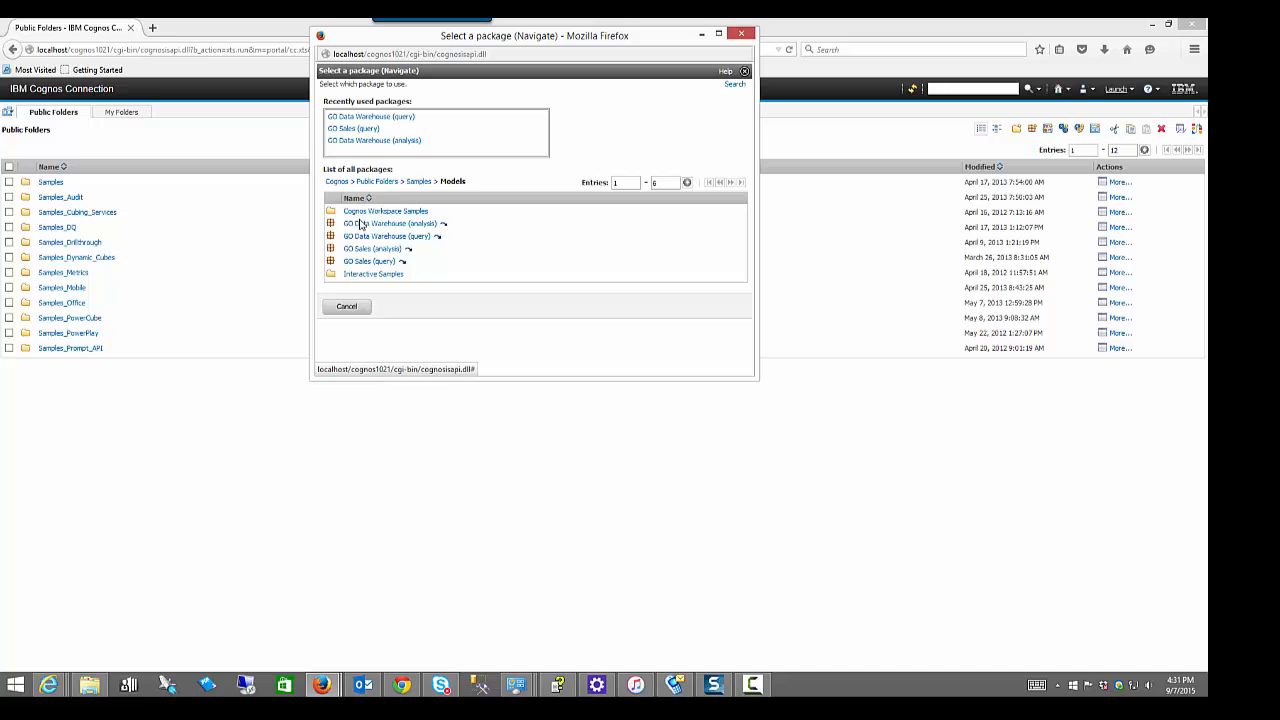
click(397, 240)
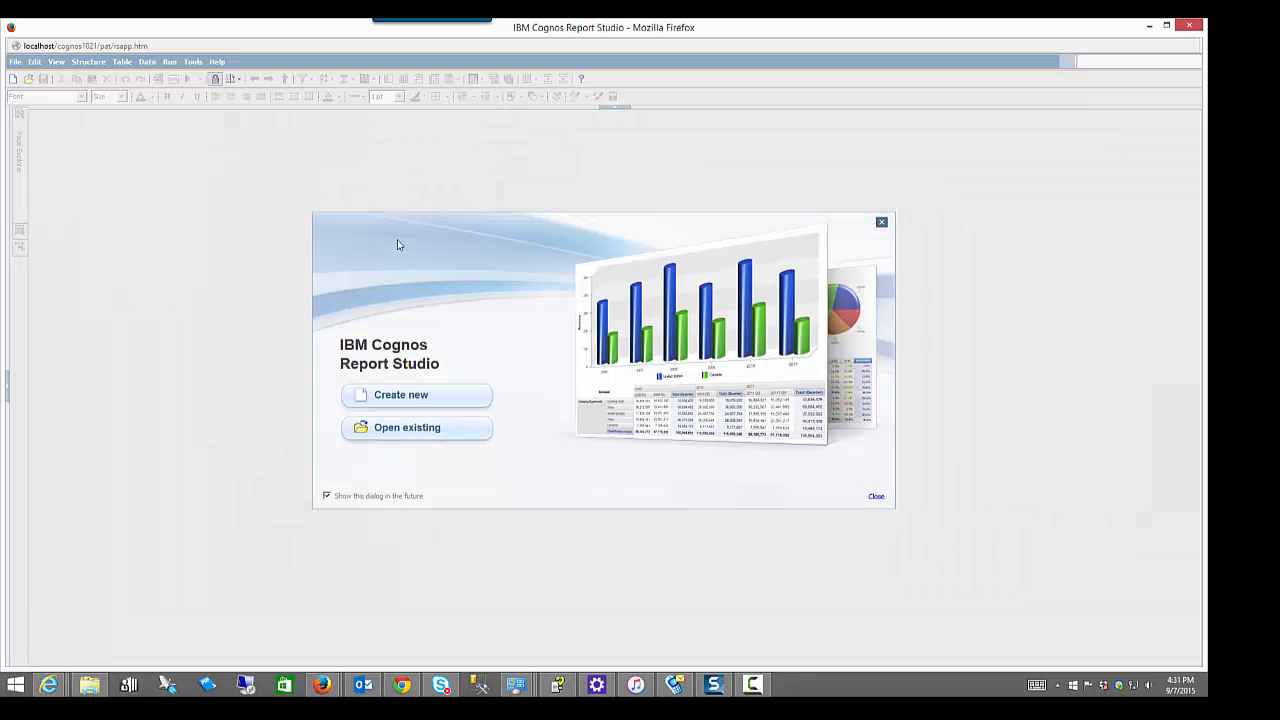
- Create a new report based on the List template
click(416, 399)
click(531, 325)
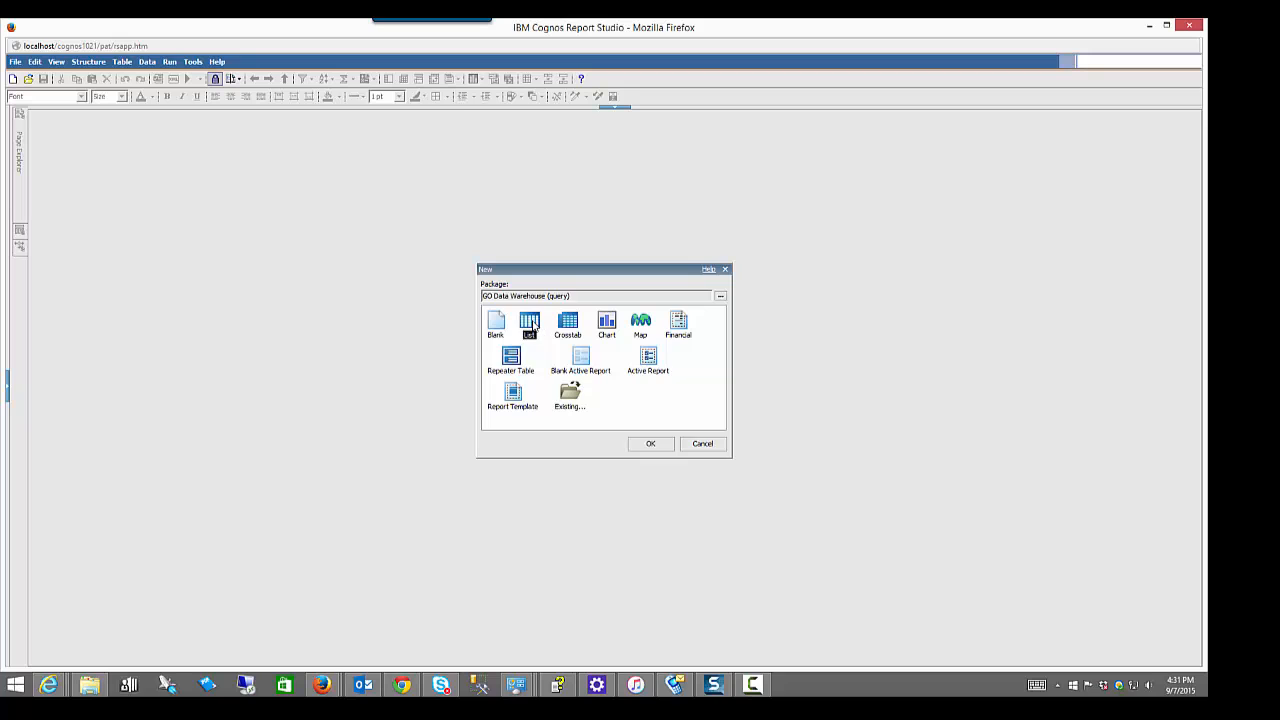
double_click(531, 325)
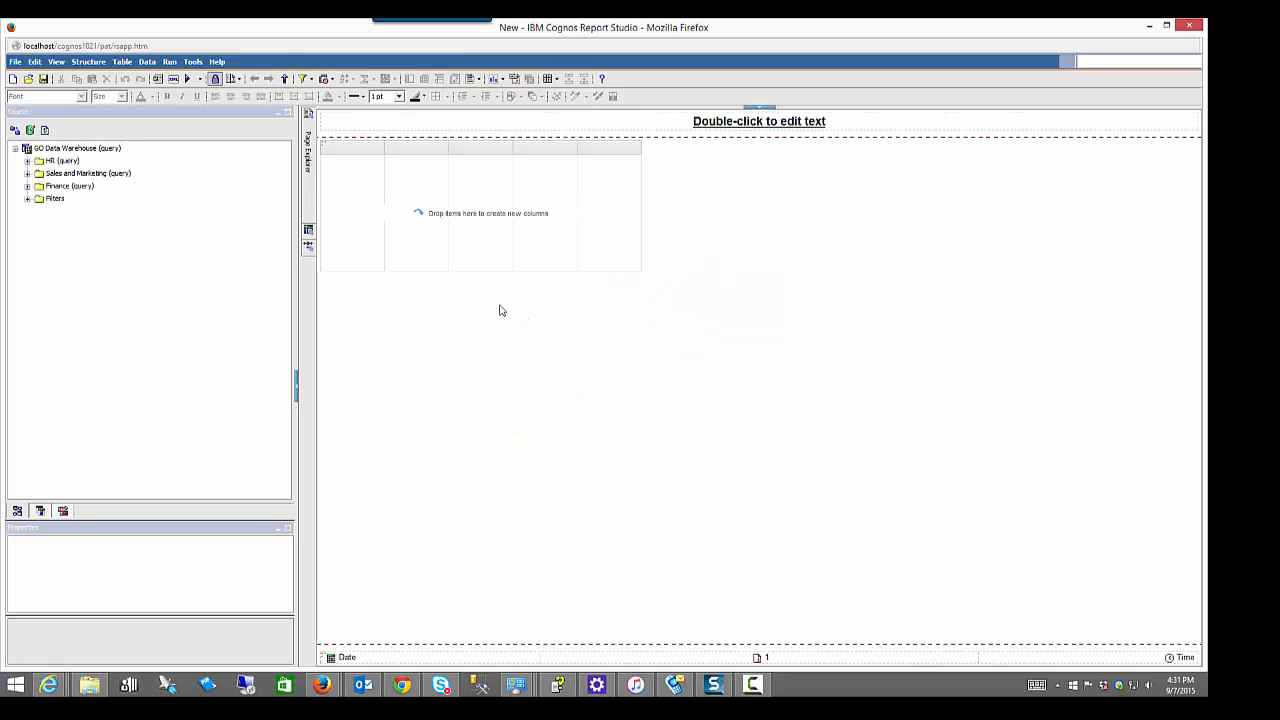
- Add Salary, Vacation days taken and Sick days taken from HR (query) > Employee summary (query) > Employee summary fact to the list
click(27, 161)
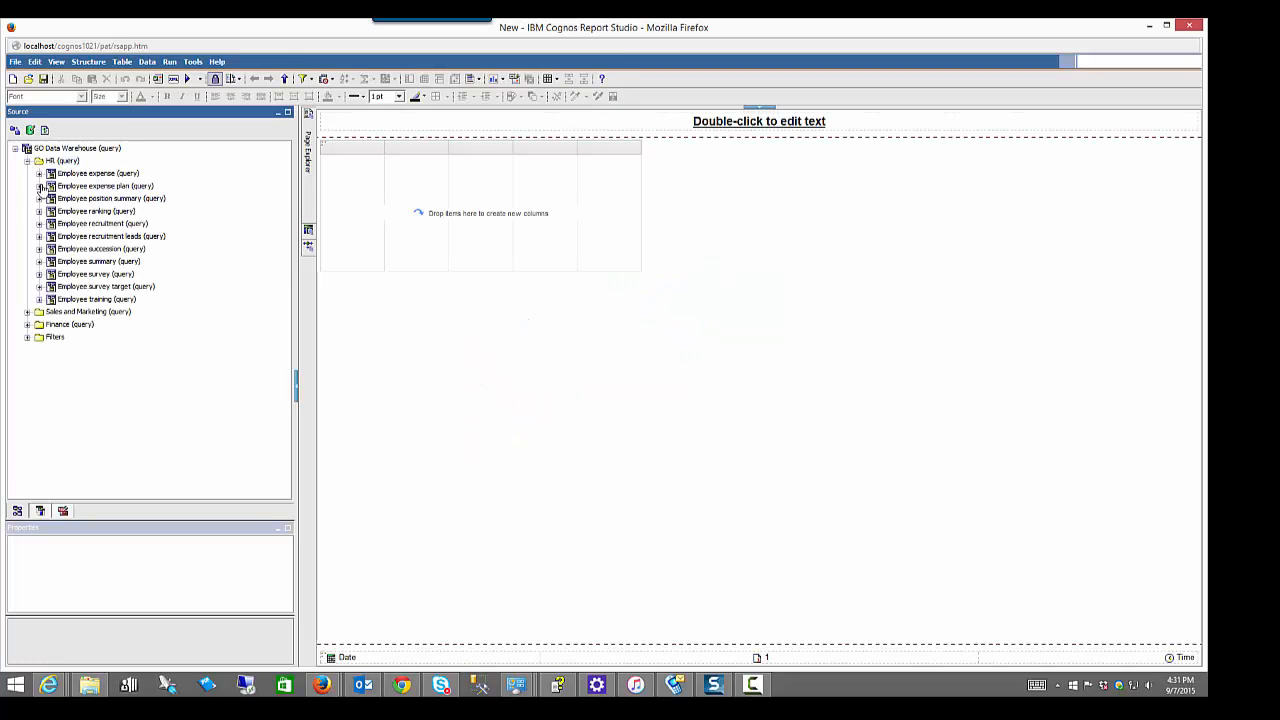
click(39, 261)
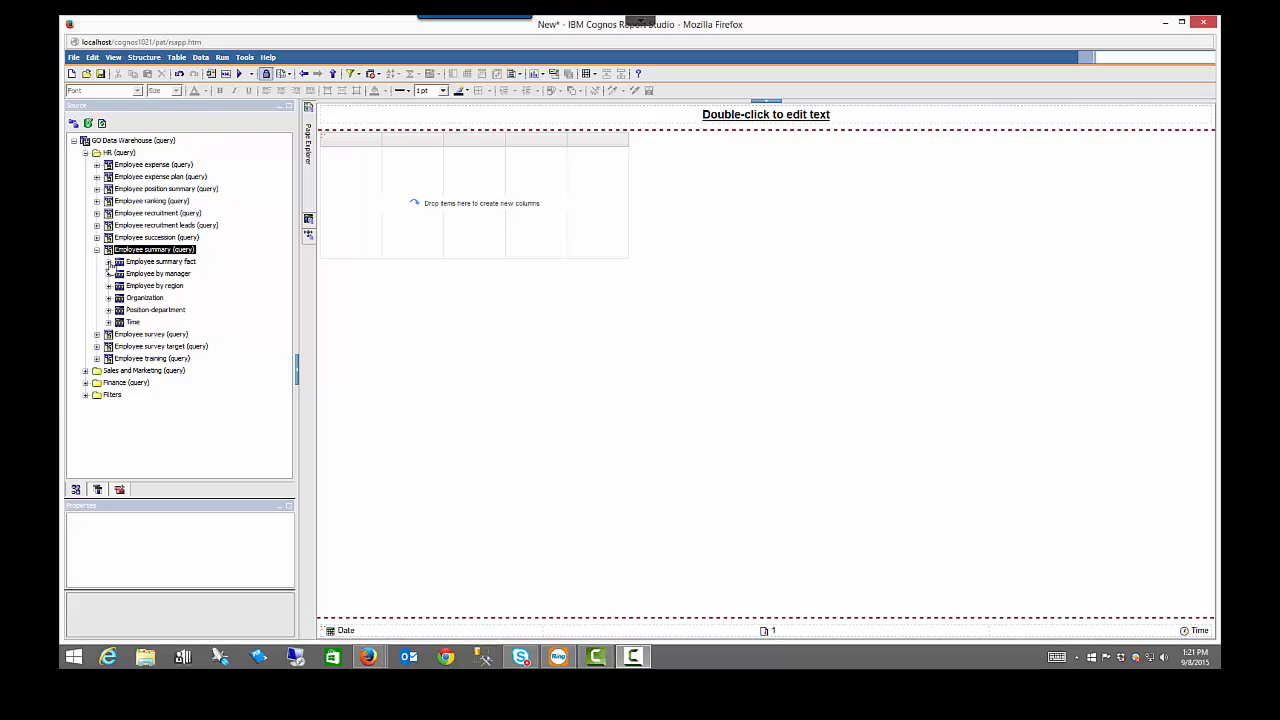
click(108, 262)
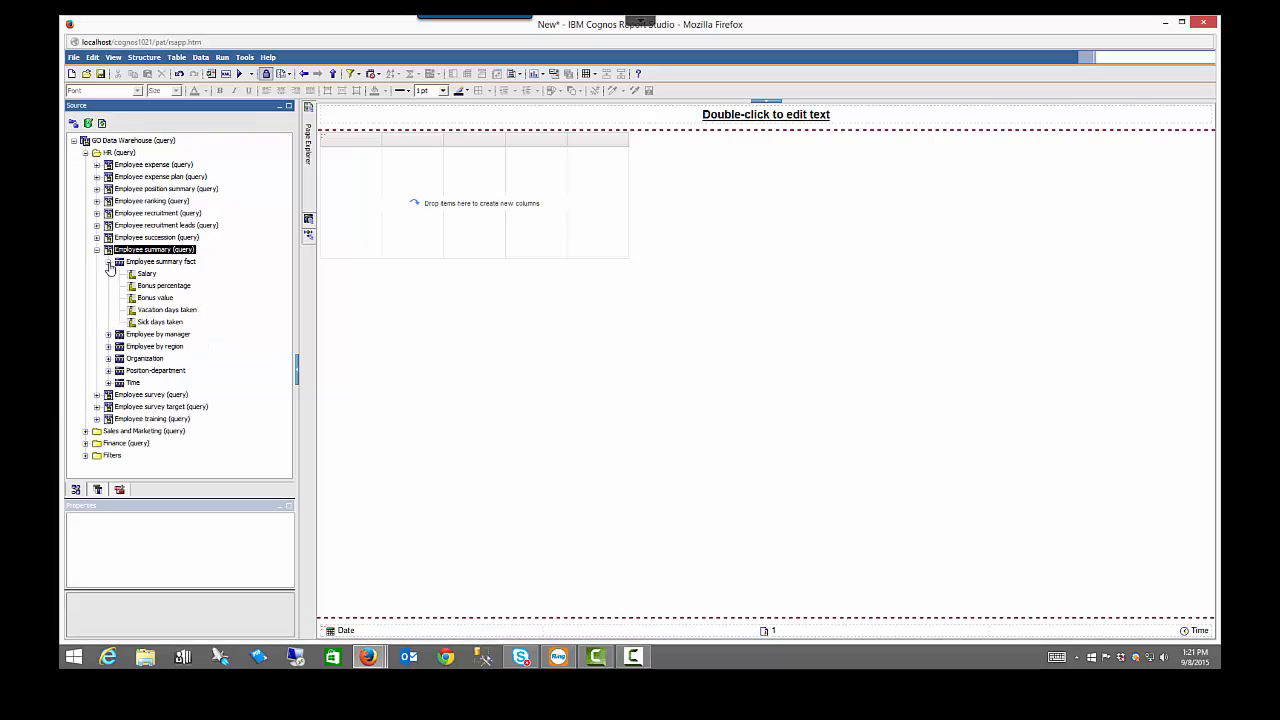
double_click(145, 276)
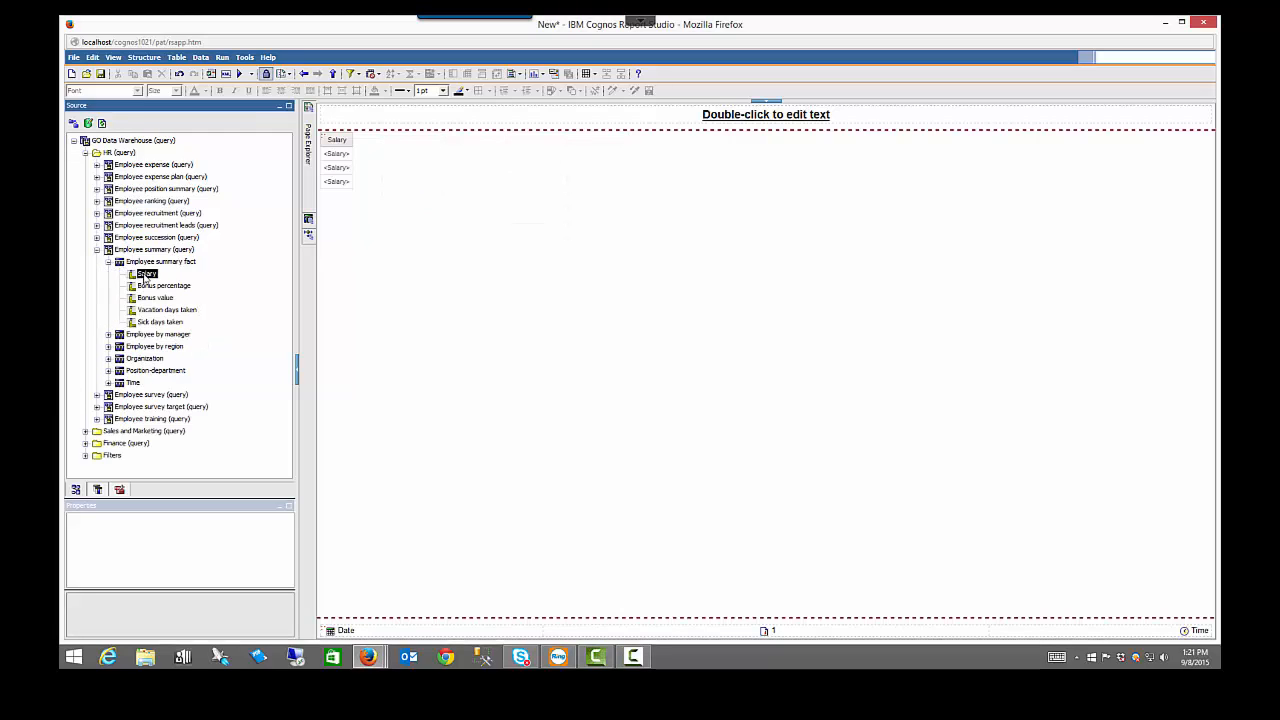
double_click(157, 311)
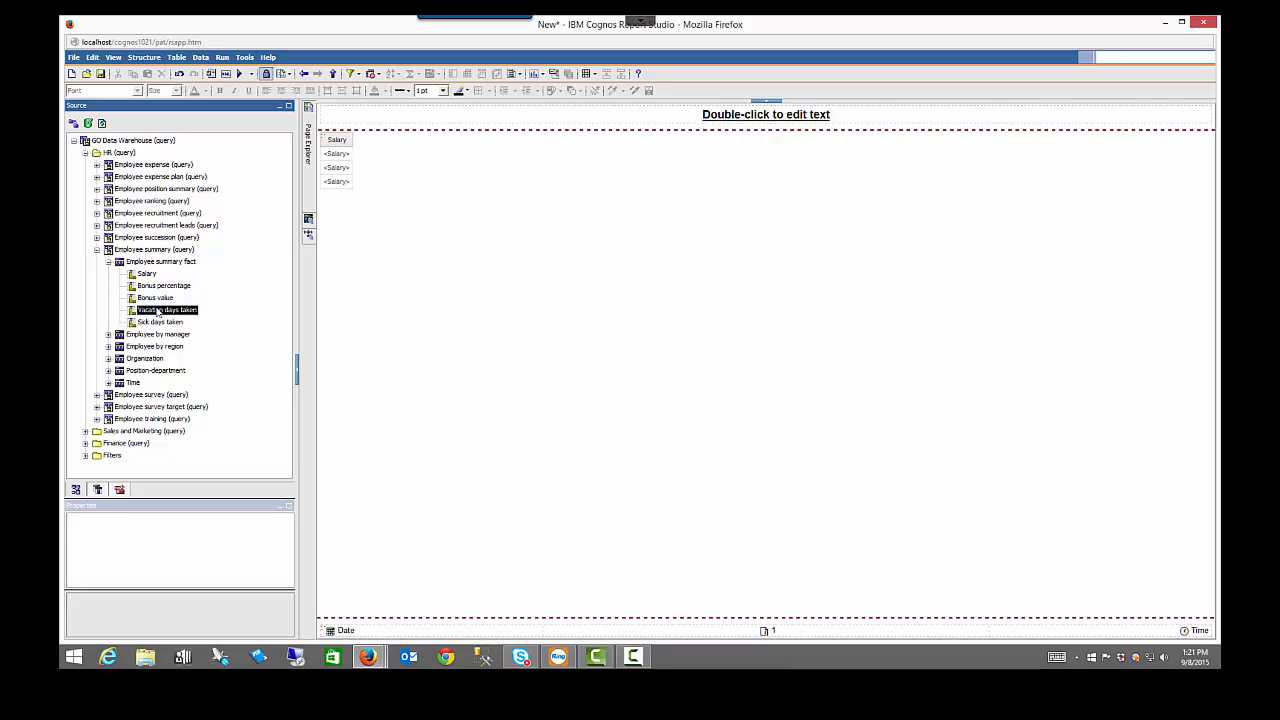
click(157, 323)
double_click(157, 323)
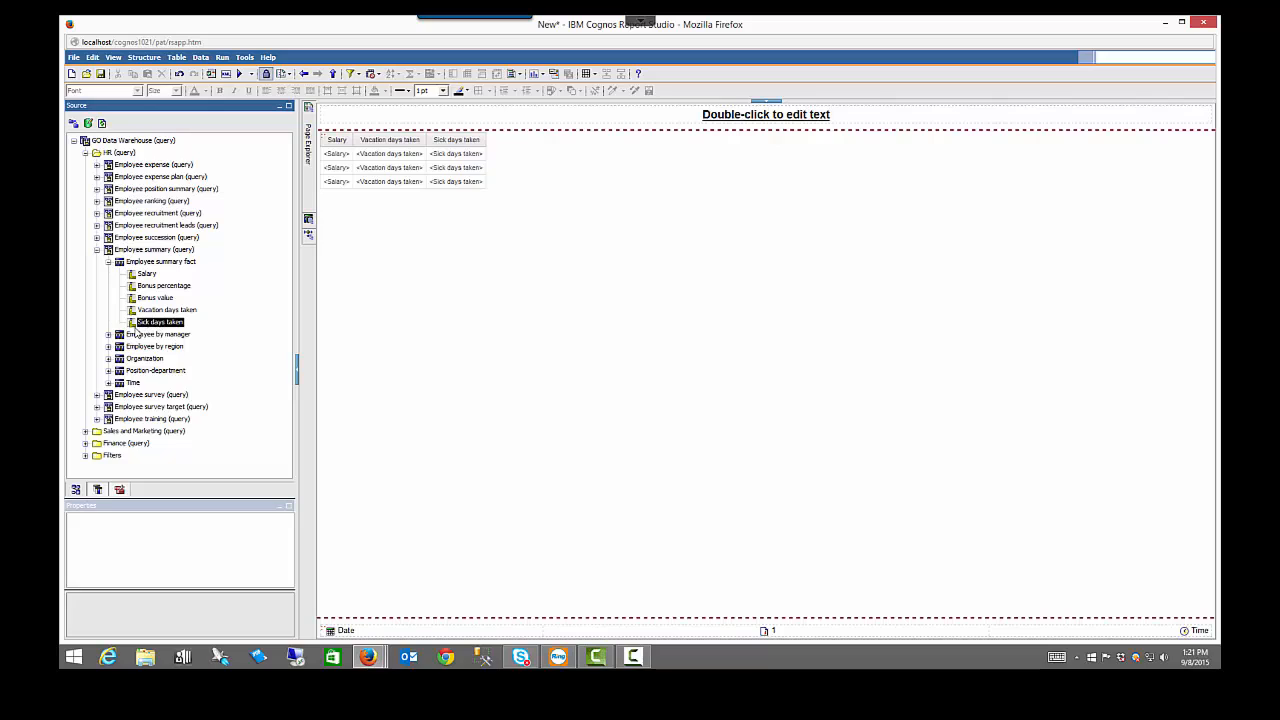
- Insert Employee name from Employee by manager before Salary, and Branch region from Employee by region as the first column
click(108, 334)
drag(160, 295, 322, 170)
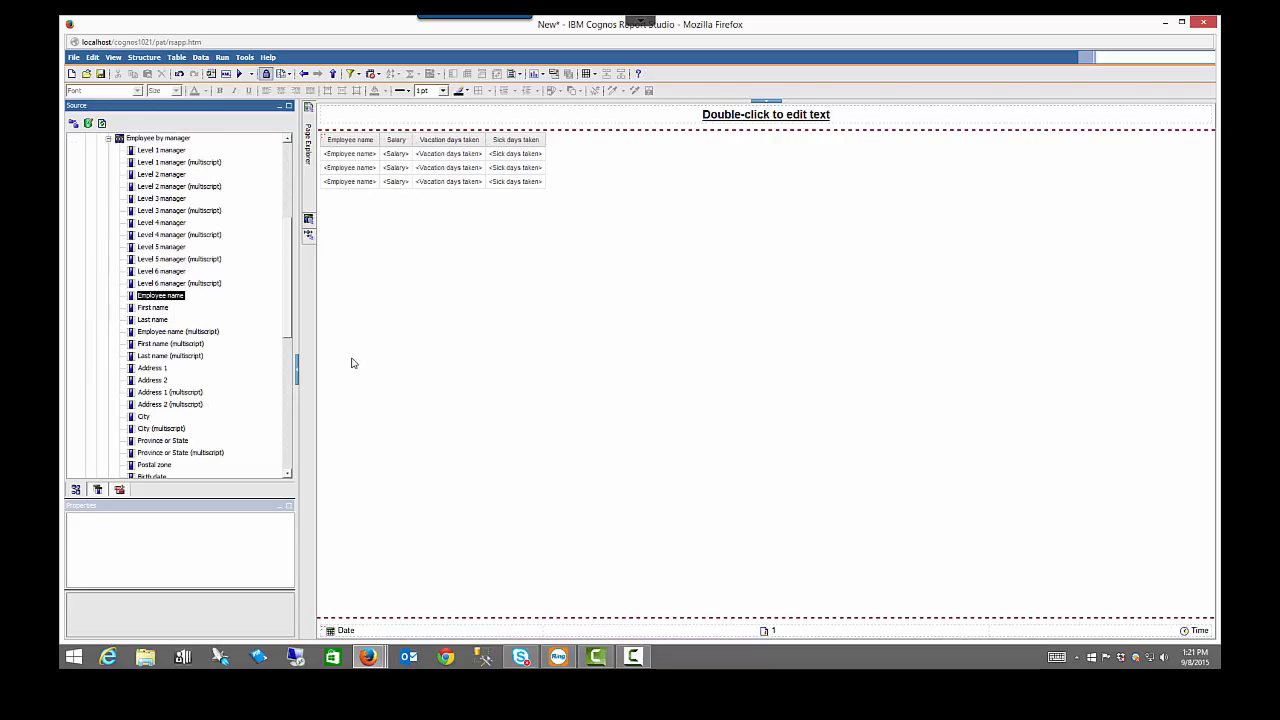
scroll(288, 365, down, 3)
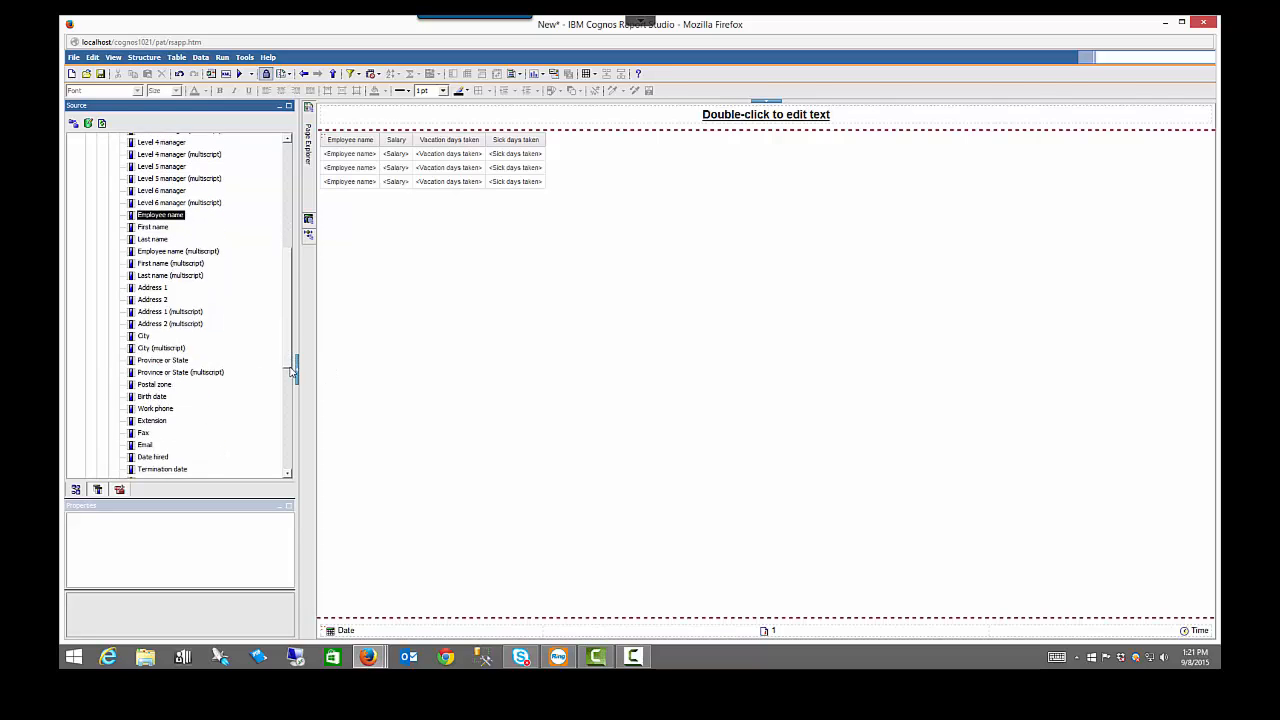
scroll(288, 372, down, 10)
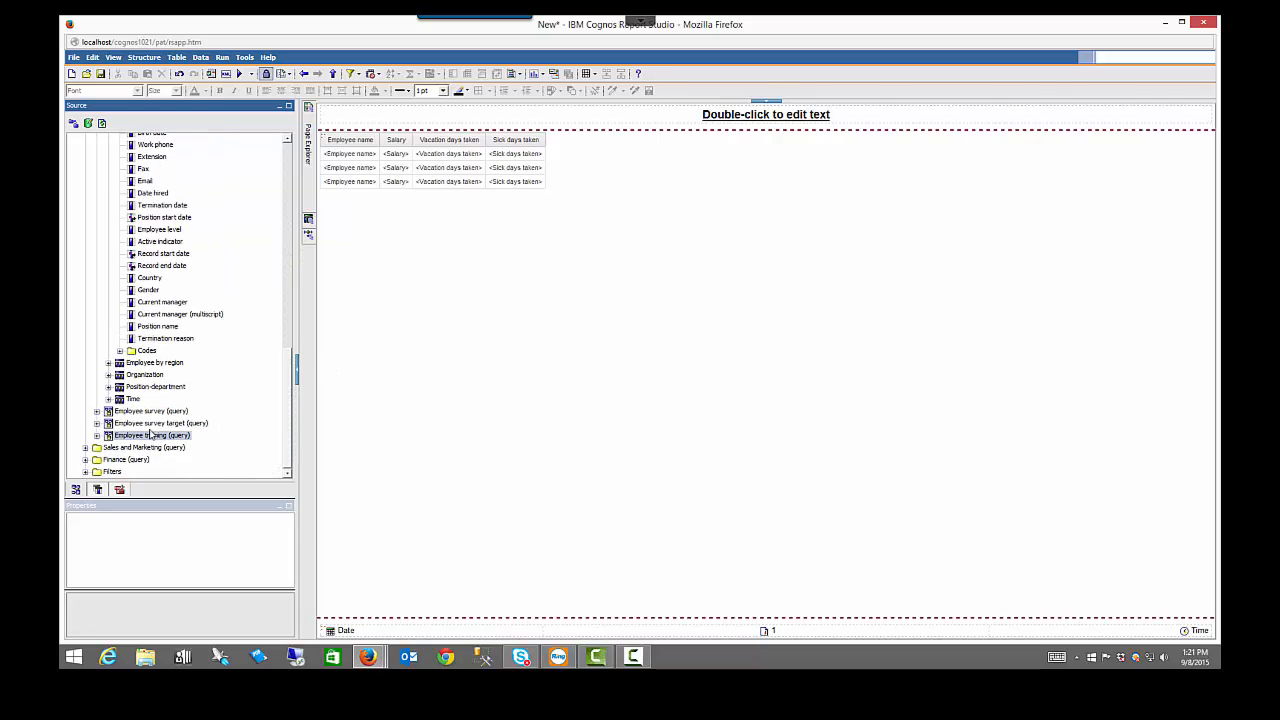
click(108, 363)
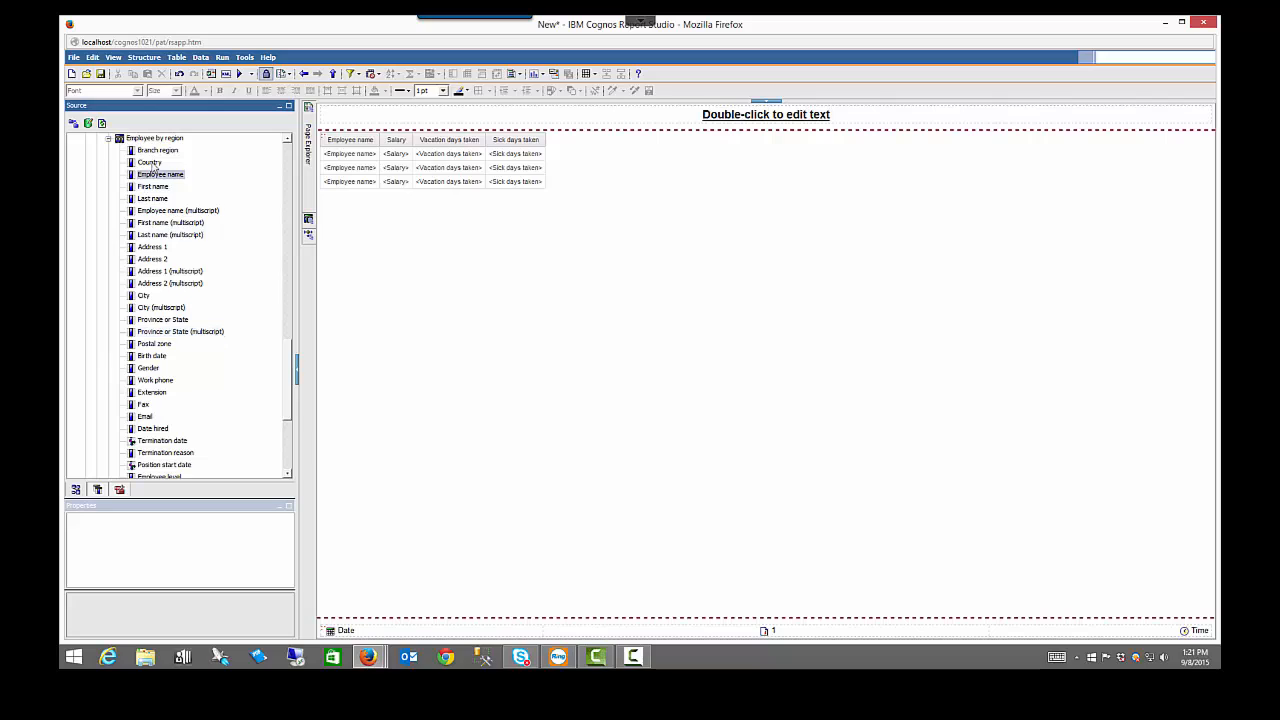
drag(157, 150, 325, 180)
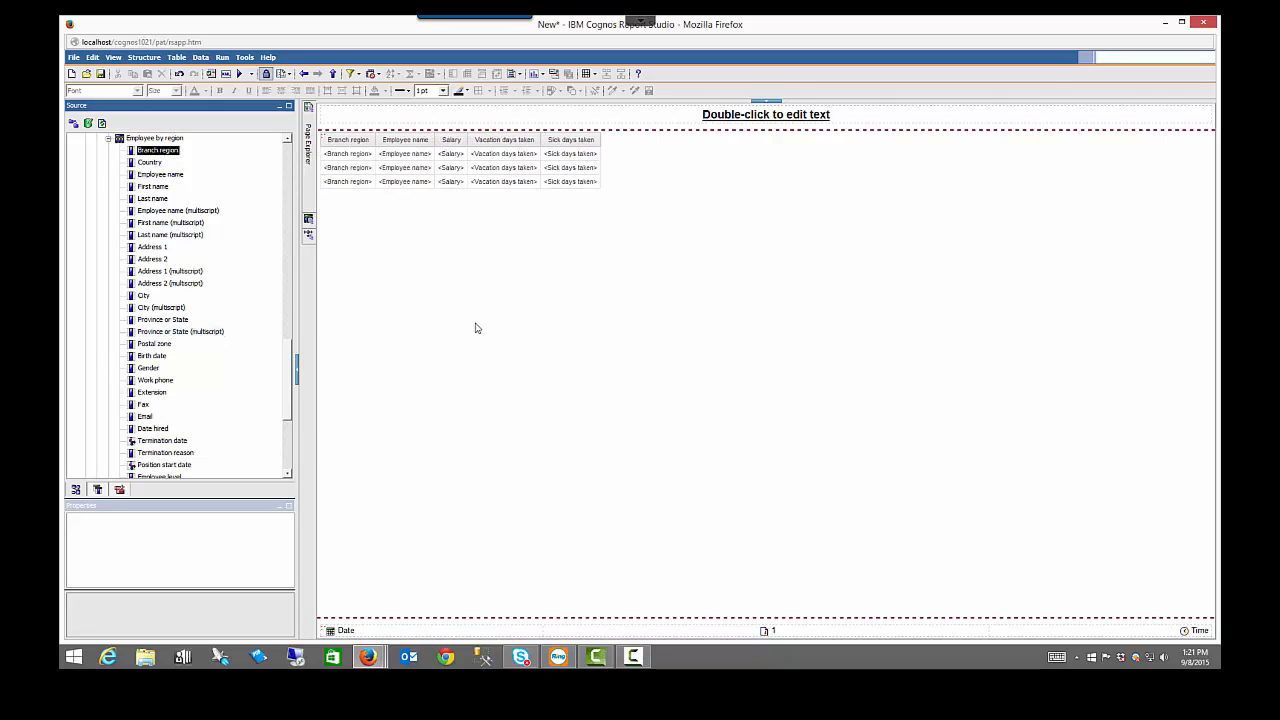
- Run the list report to preview its rows, and examine the Salary column body's properties
click(242, 77)
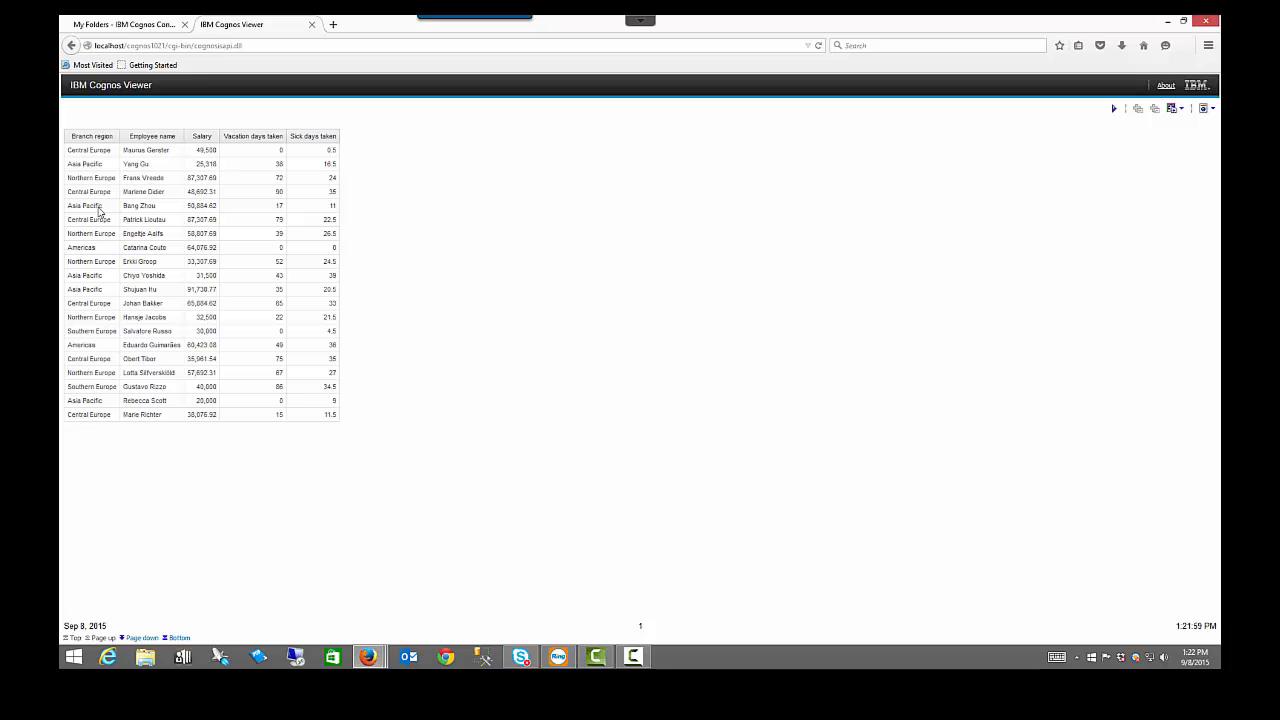
key(alt+Tab)
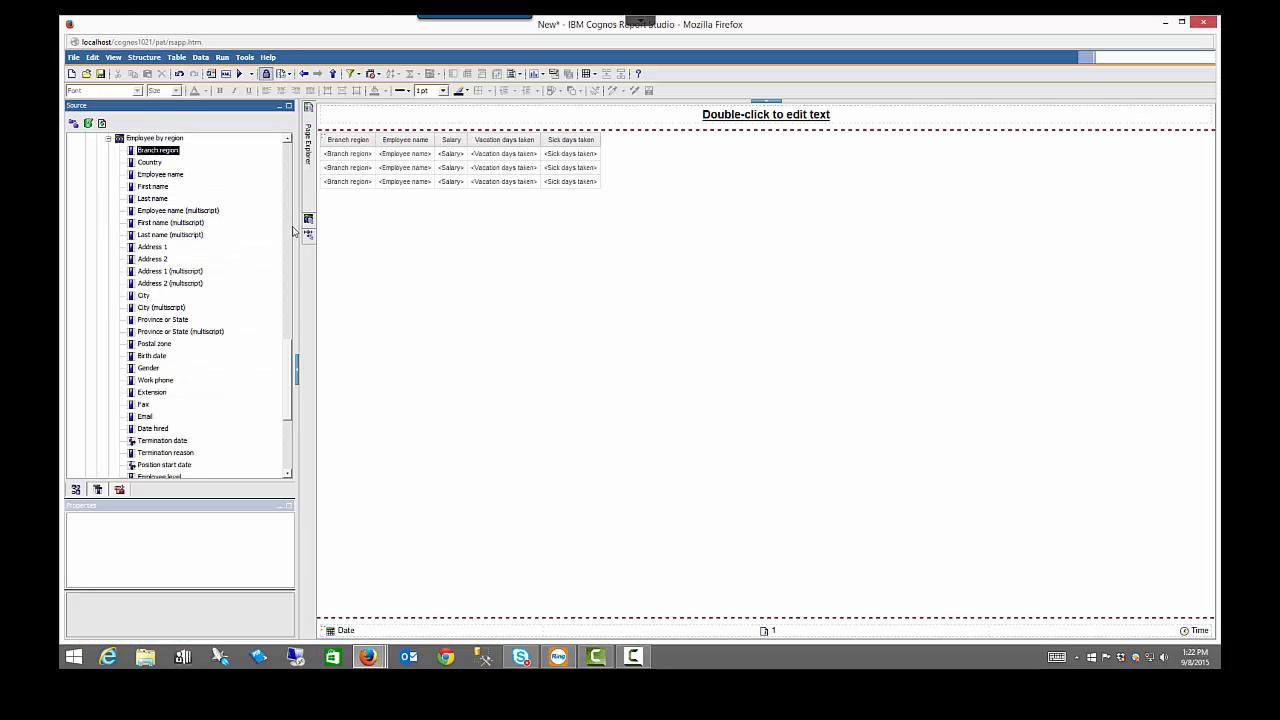
click(455, 183)
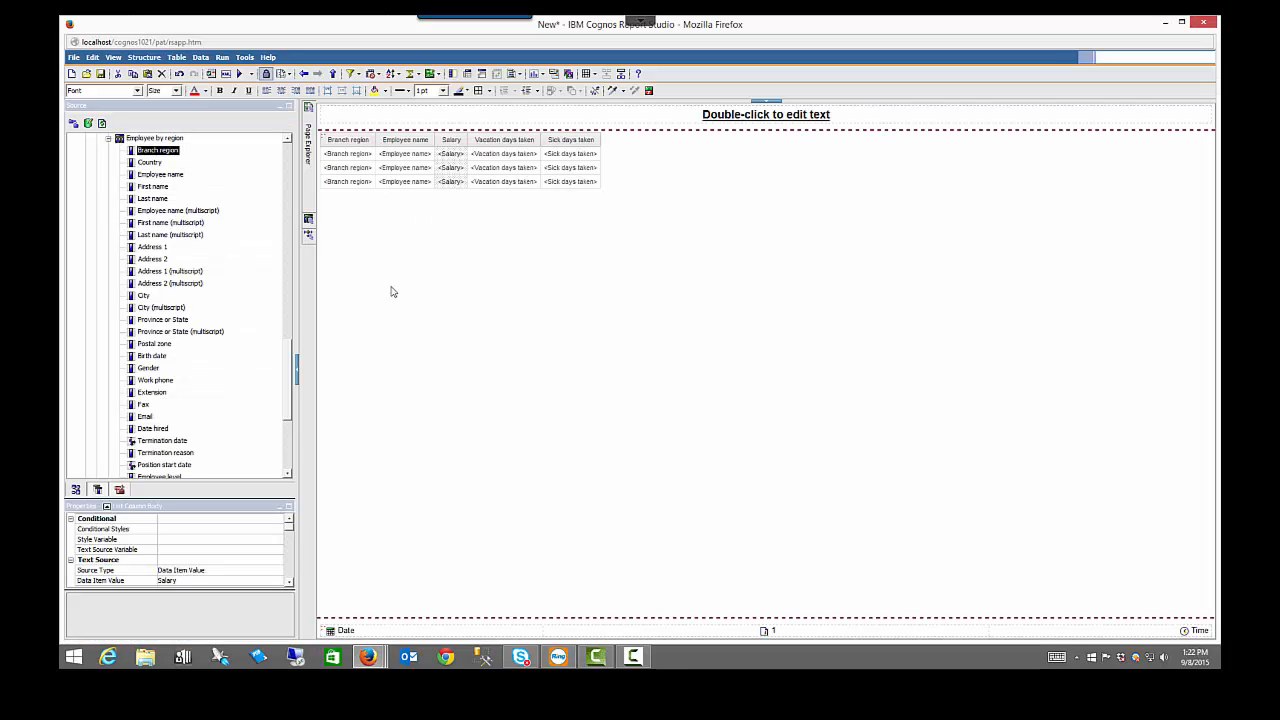
drag(507, 476, 506, 502)
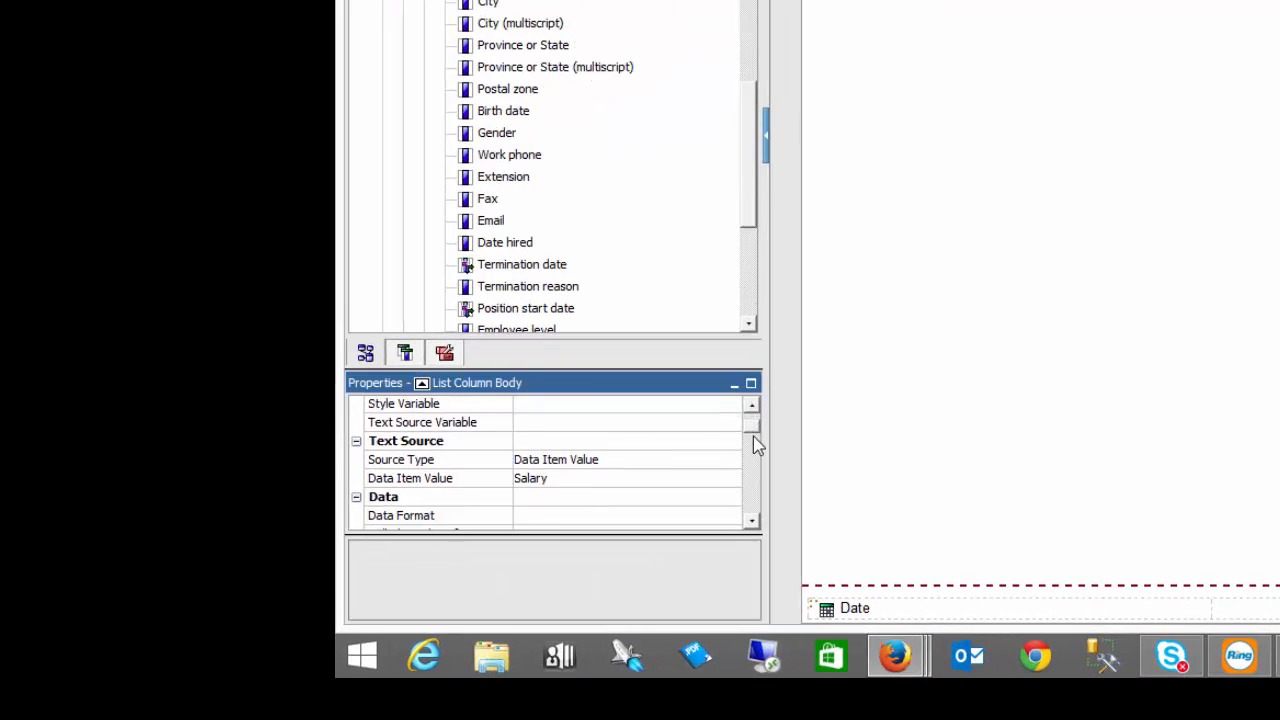
drag(752, 455, 754, 510)
scroll(751, 501, down, 1)
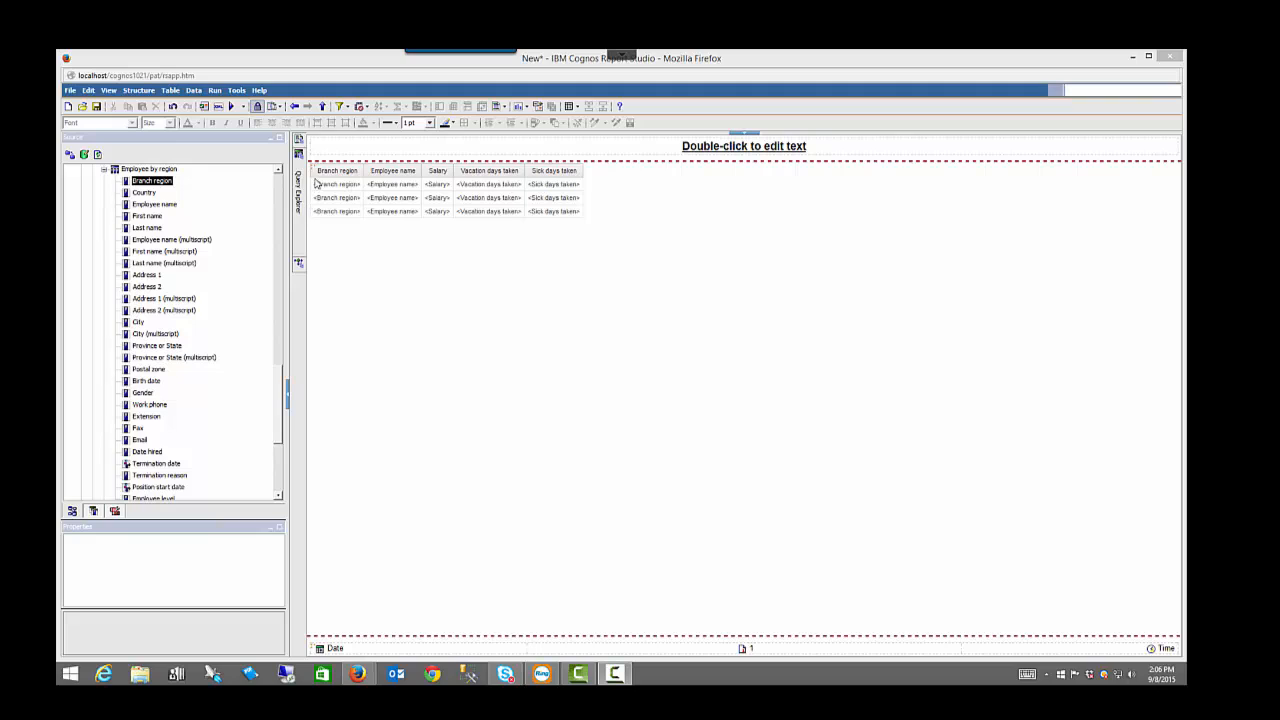
- Add a data item named Record Count with the expression 1 to Query1
mouse_move(298, 188)
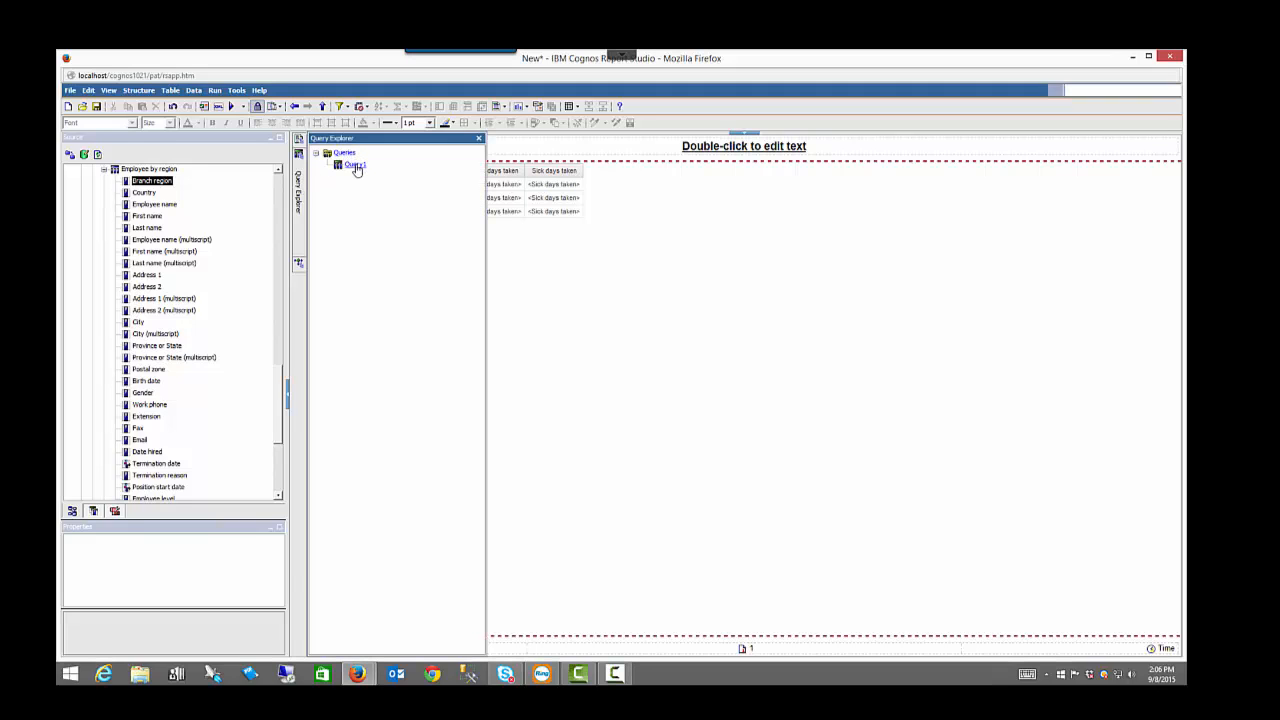
click(347, 168)
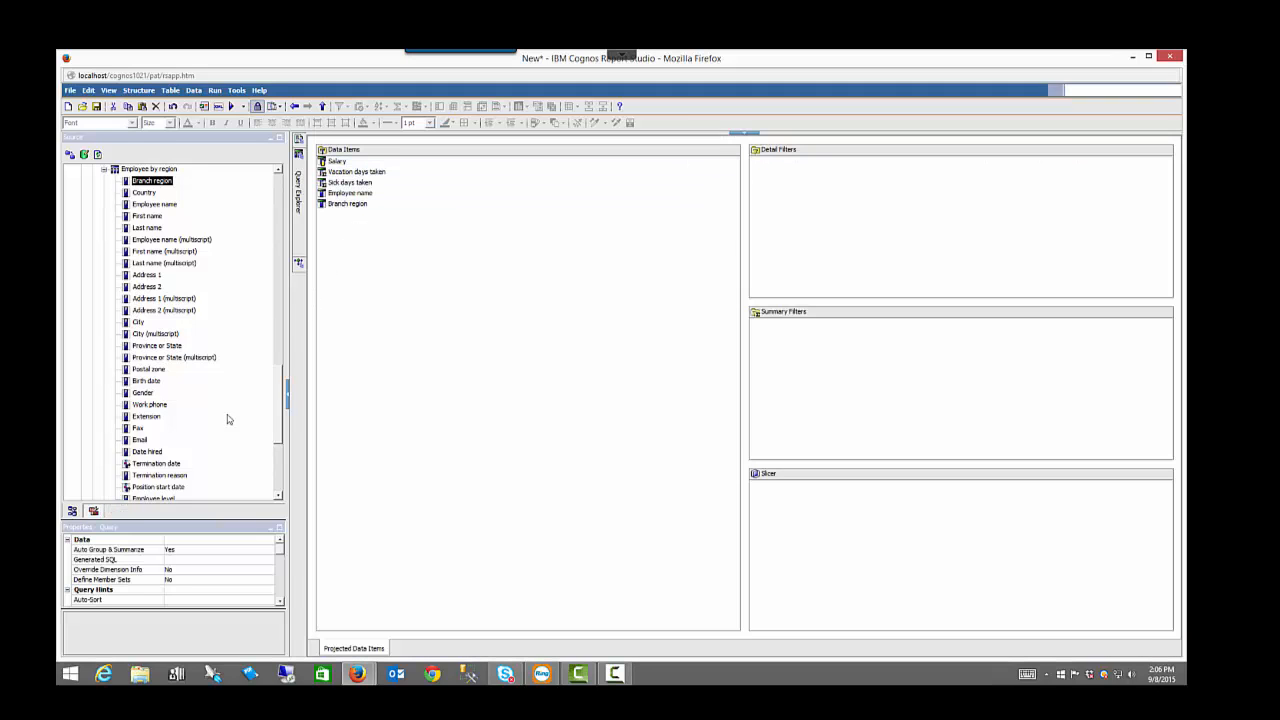
click(93, 511)
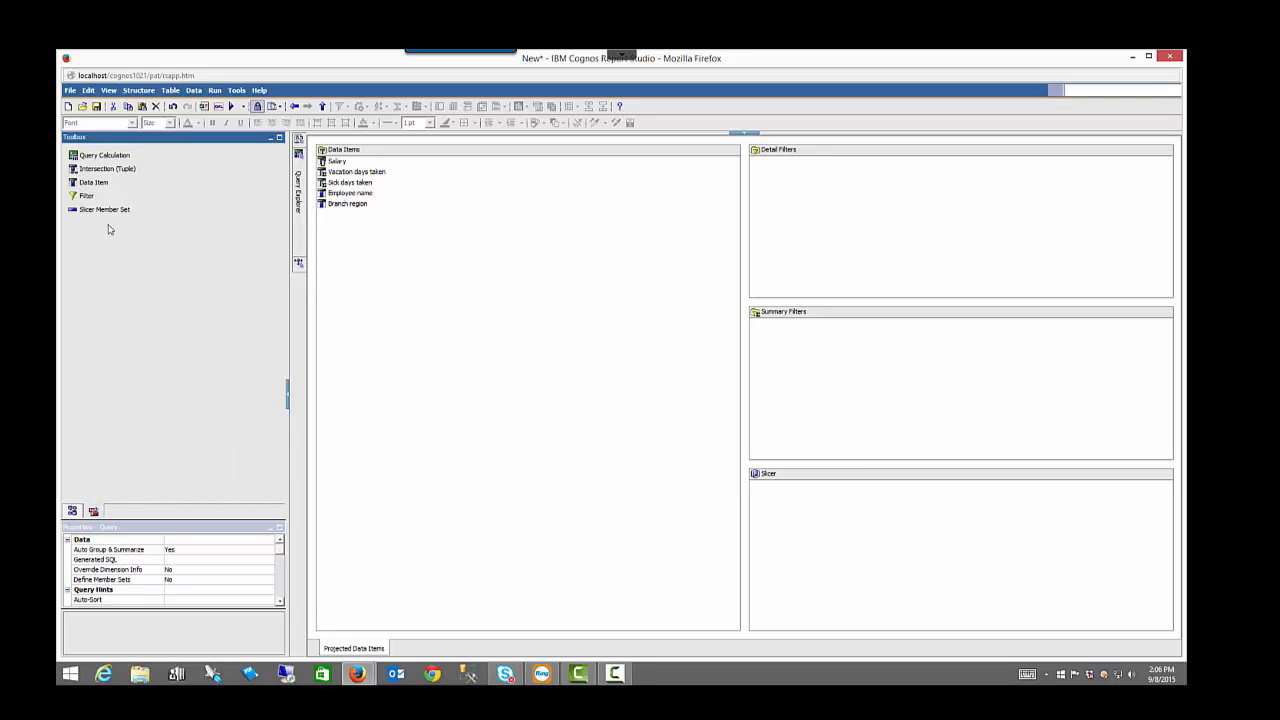
drag(106, 185, 350, 270)
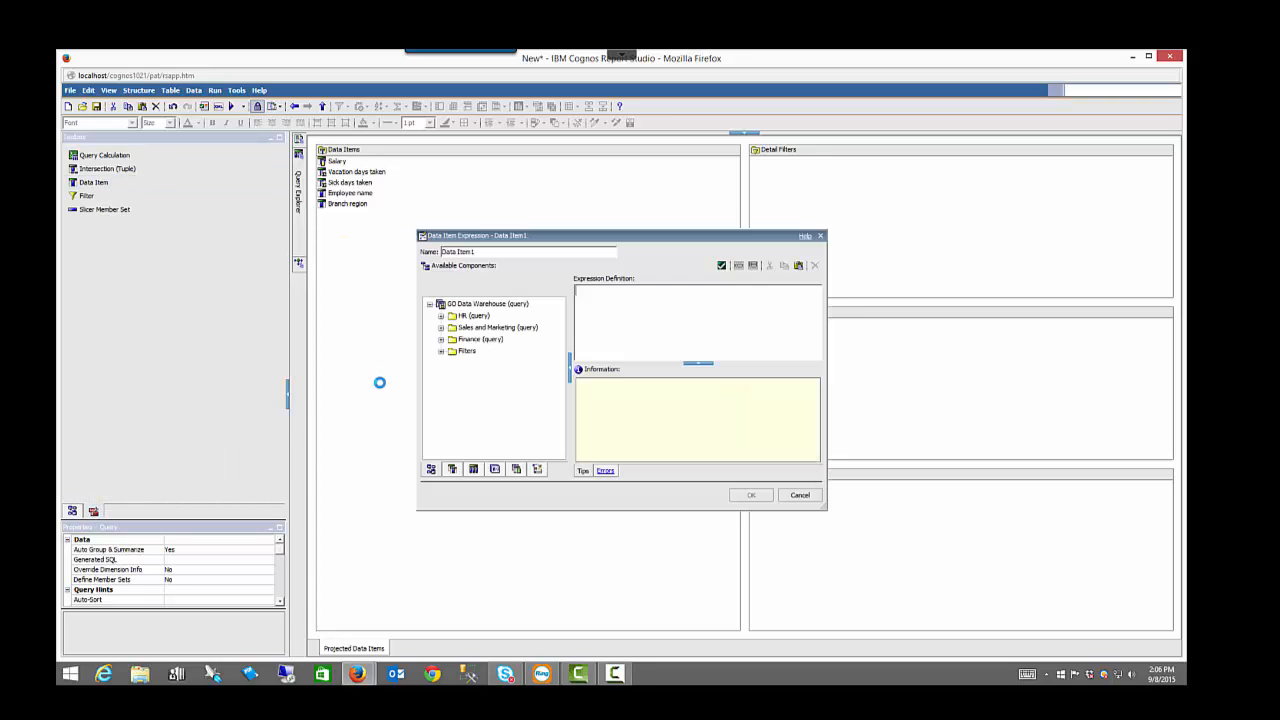
drag(486, 252, 428, 257)
text(Re)
text(1)
click(752, 496)
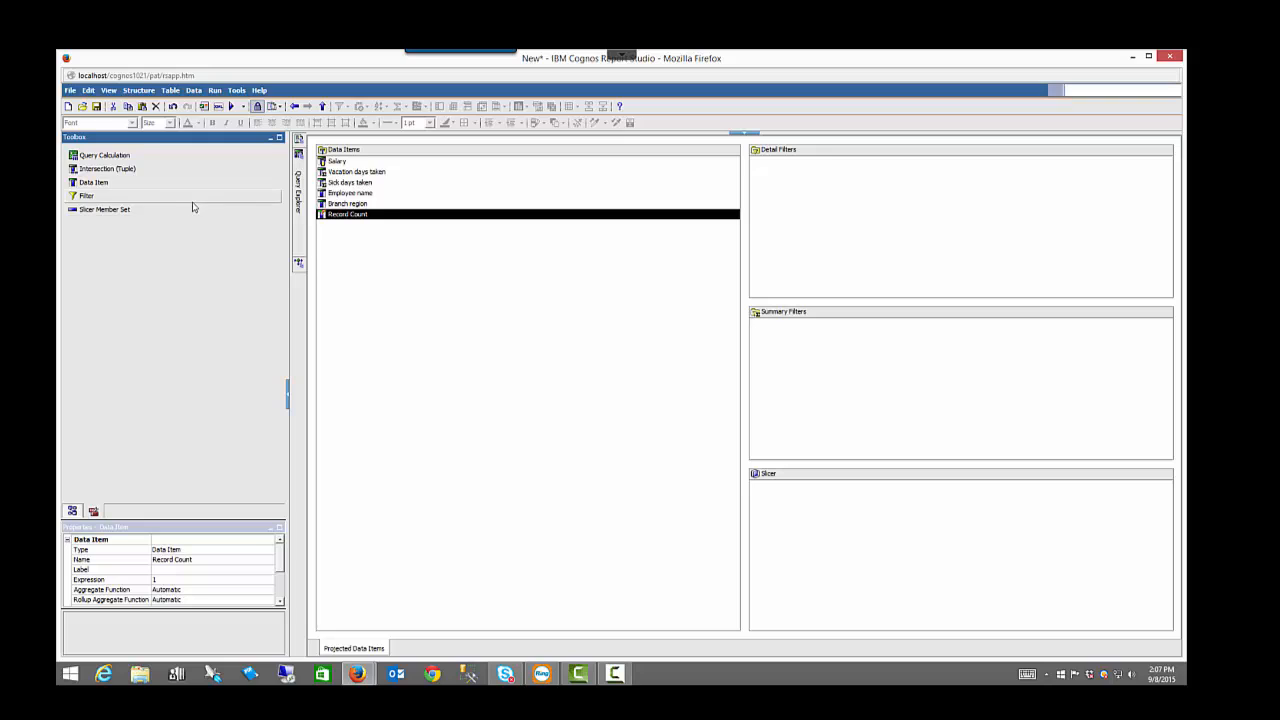
- Add a data item named Running Total Record Count to Query1 with the expression running-total([Record Count] for [Branch region])
drag(152, 184, 331, 257)
drag(478, 252, 408, 254)
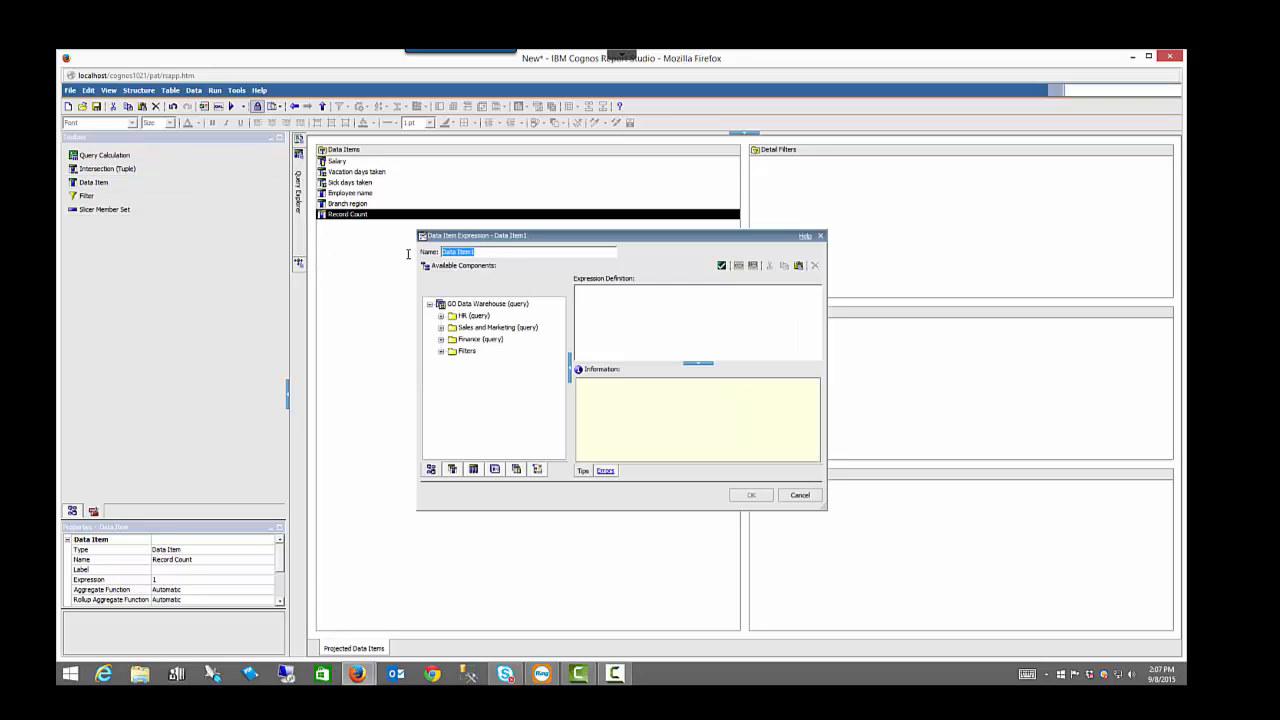
text(Running Total Record Count)
text(running-total([Record Count] for [Branch region]))
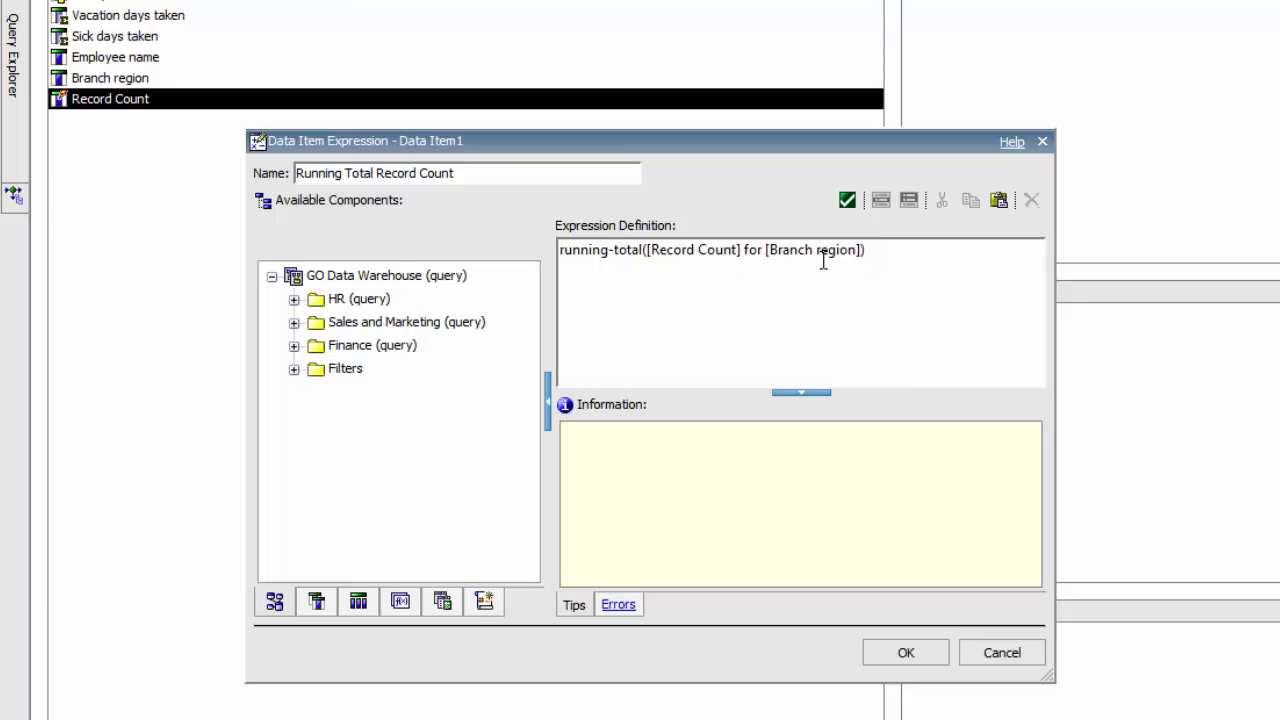
click(906, 653)
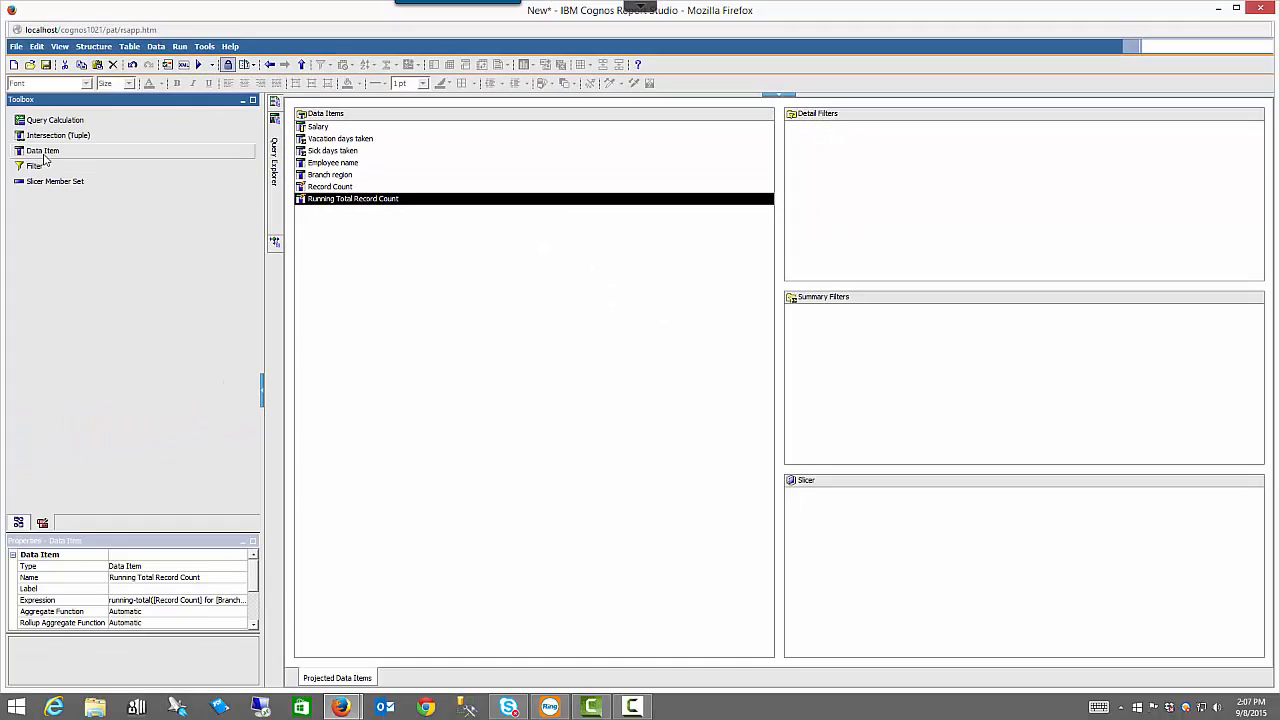
- Add a data item named Display Group with the expression if([Running Total Record Count]<=10) then (1) else (2)
drag(45, 152, 425, 408)
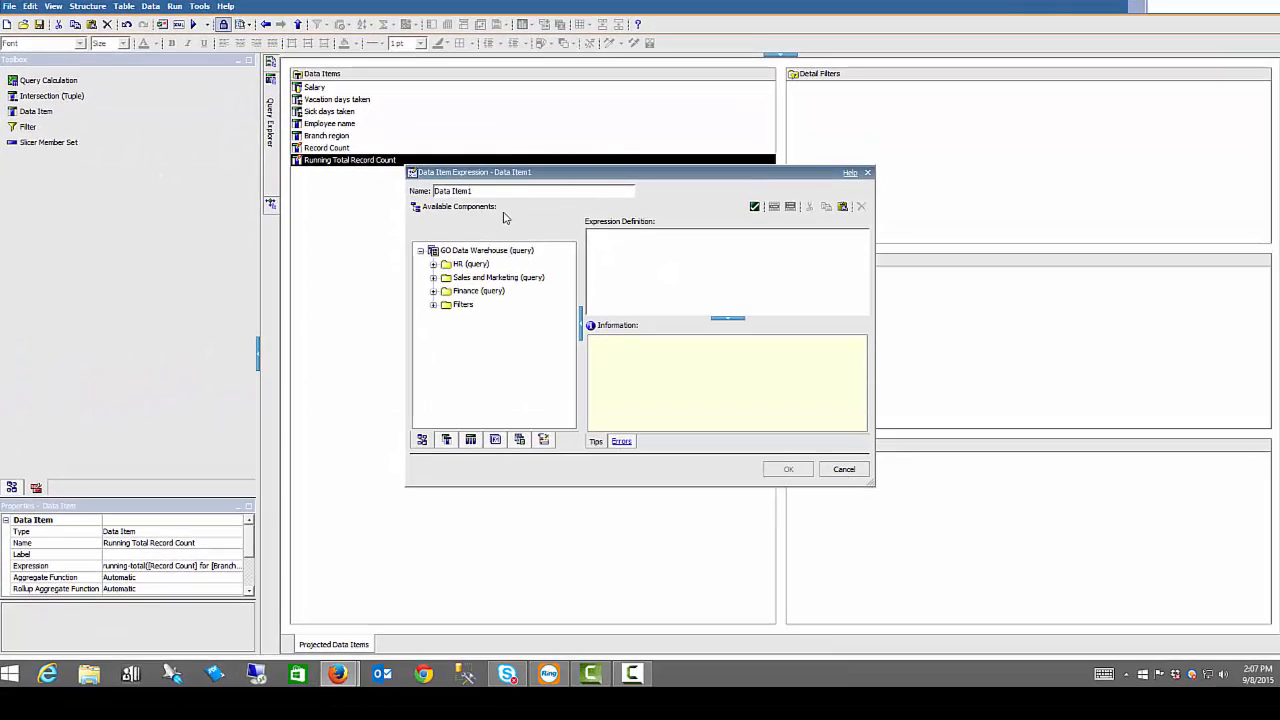
drag(476, 190, 400, 192)
text(Display Group)
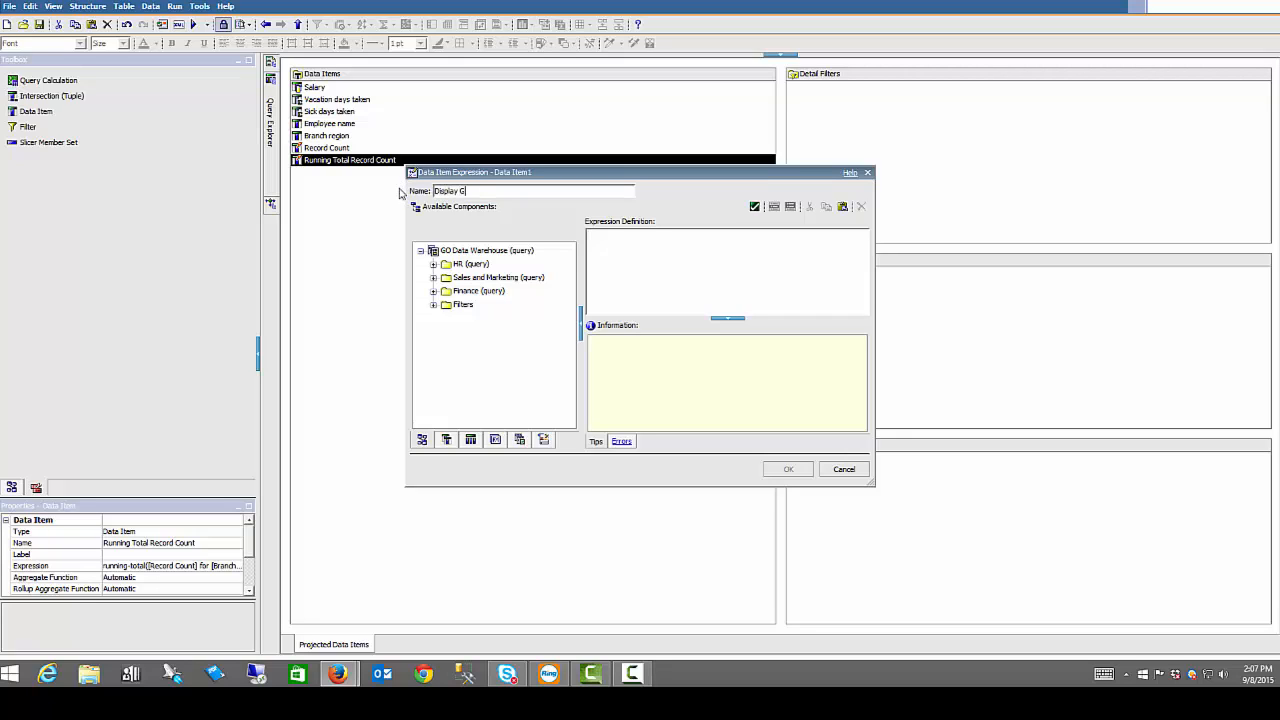
click(623, 255)
text(if([Running Total Record Count]<=10) then (1) else (2))
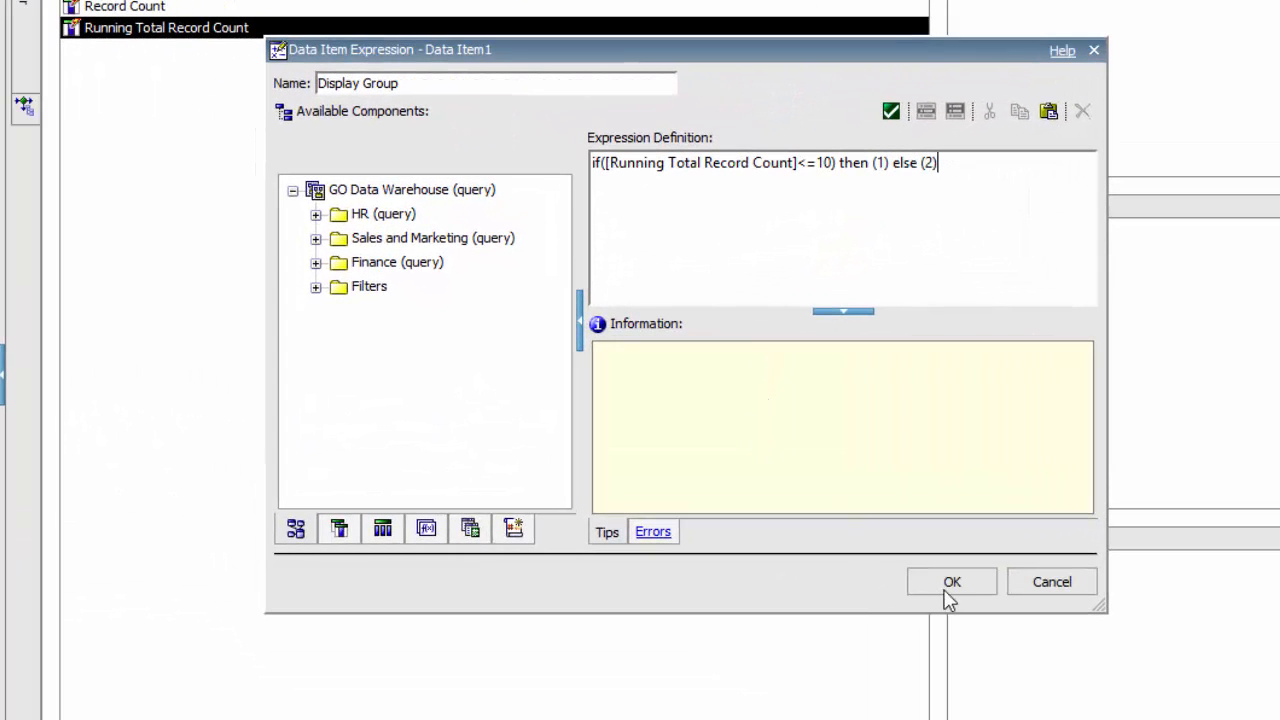
click(955, 585)
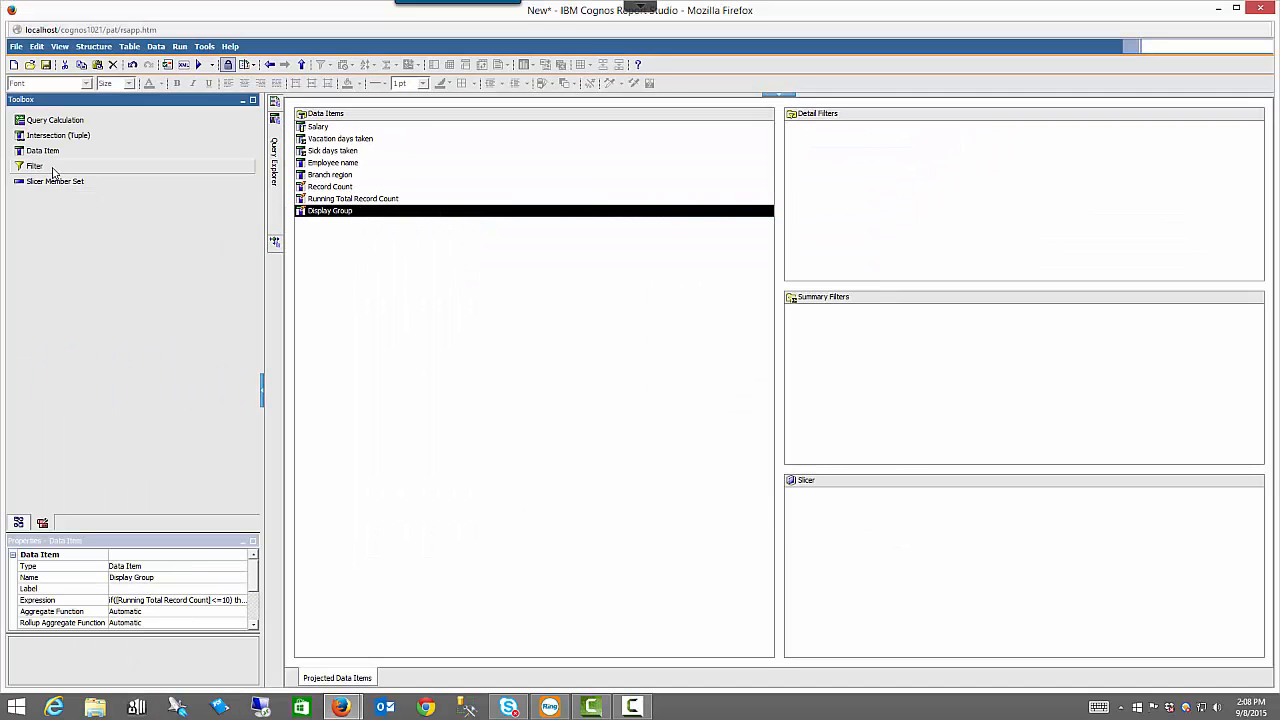
- Add a data item named Display Group Name with the expression if([Display Group]=1) then ('Top 10') else ('Other')
drag(55, 152, 368, 252)
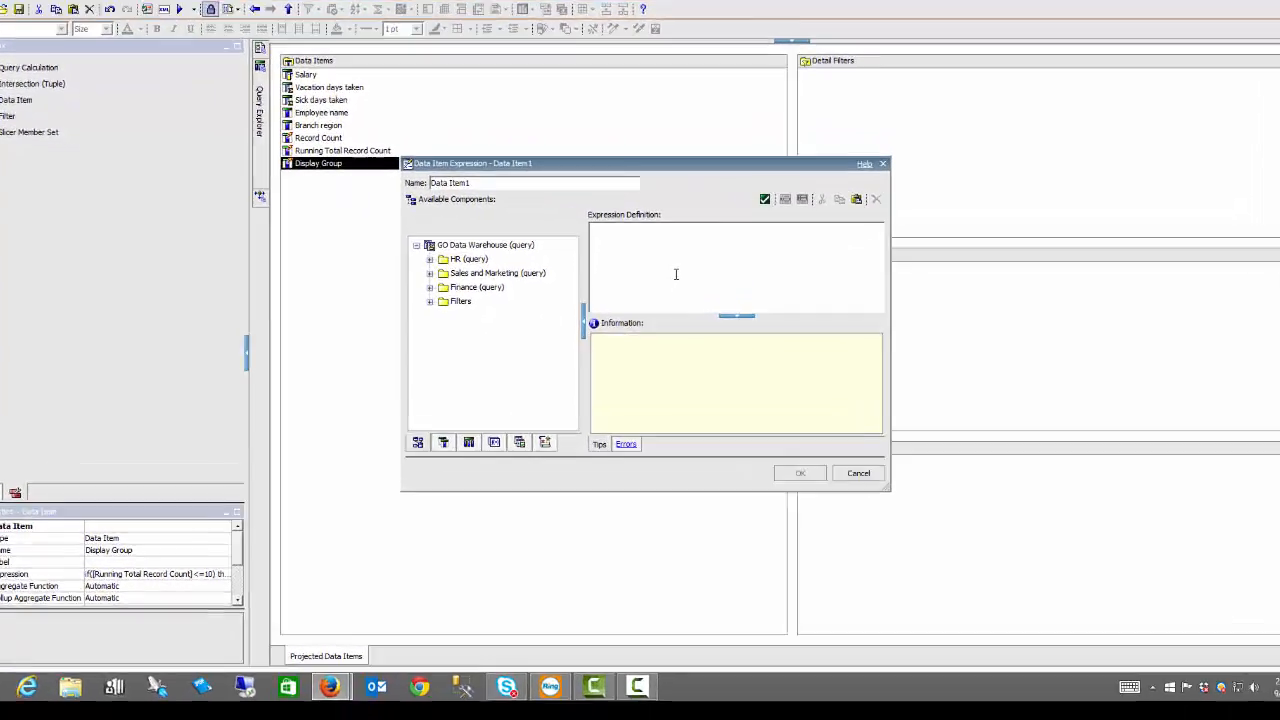
text(if([Display Group]=1) then ('Top 10') else ('Other'))
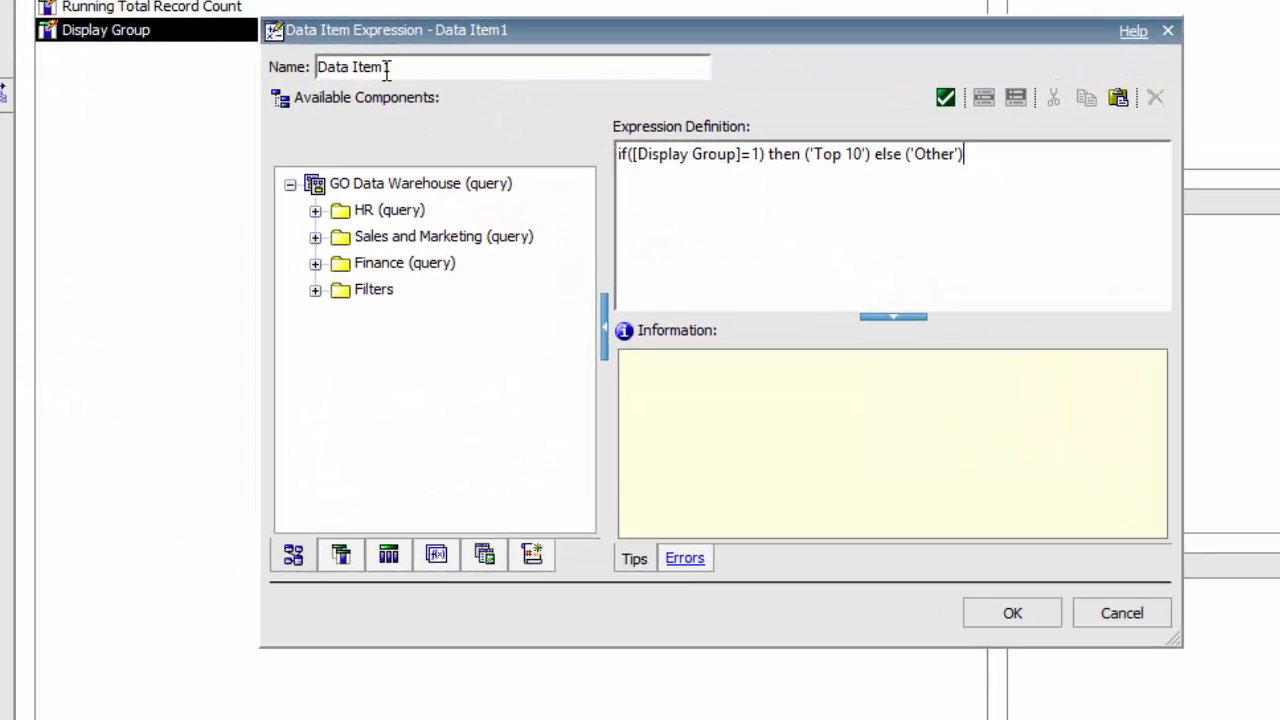
drag(387, 68, 272, 67)
text(DisplaytGroup Name)
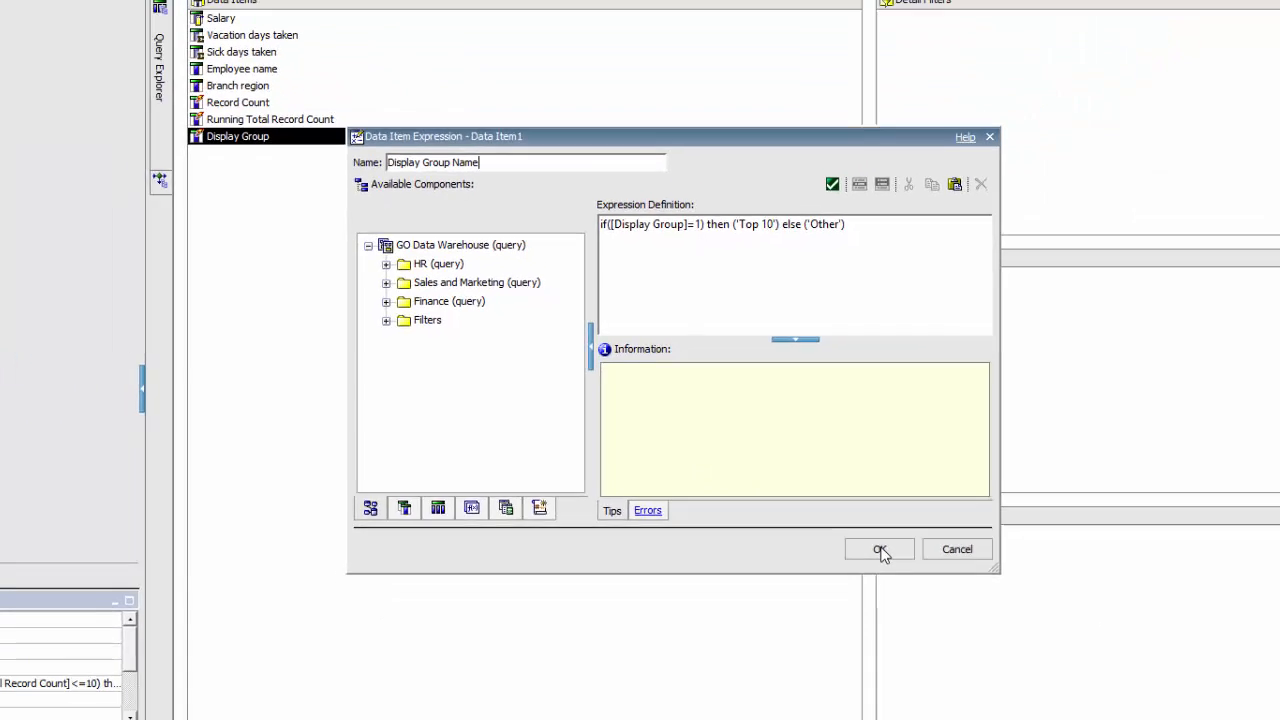
click(1012, 613)
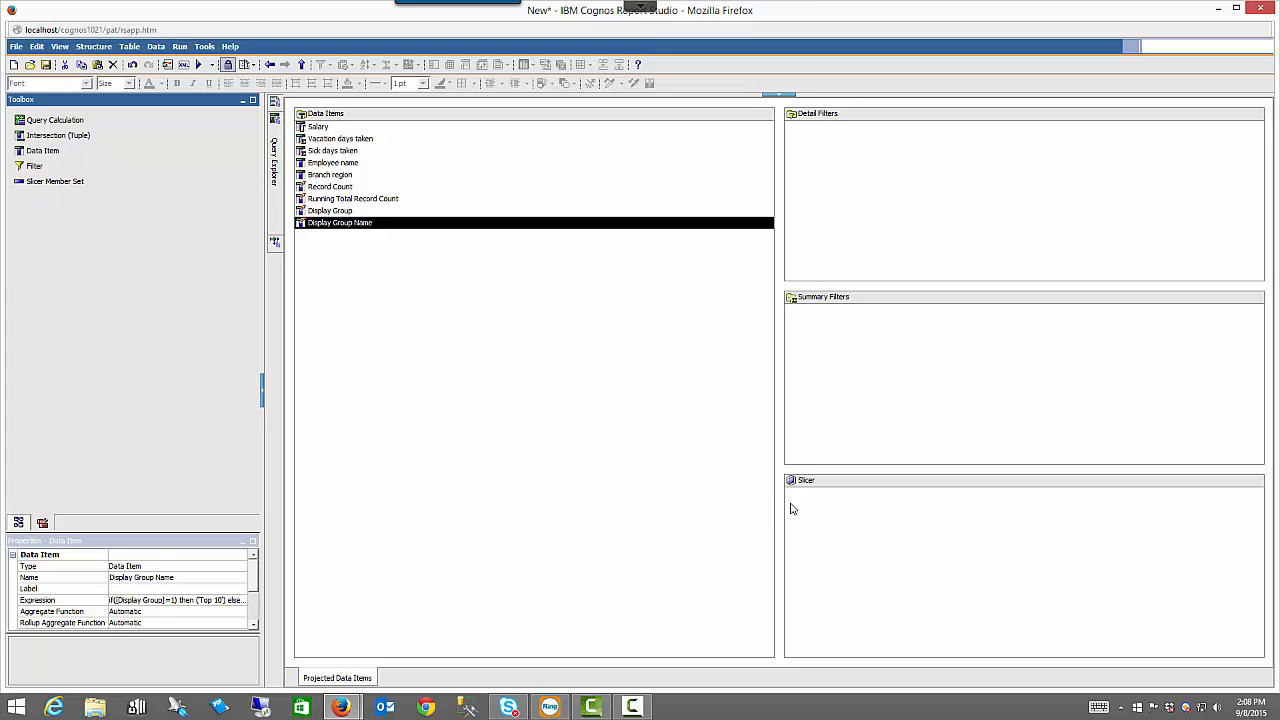
- View Query1's tabular data to examine the running count and display group values, and close the viewer
mouse_move(279, 196)
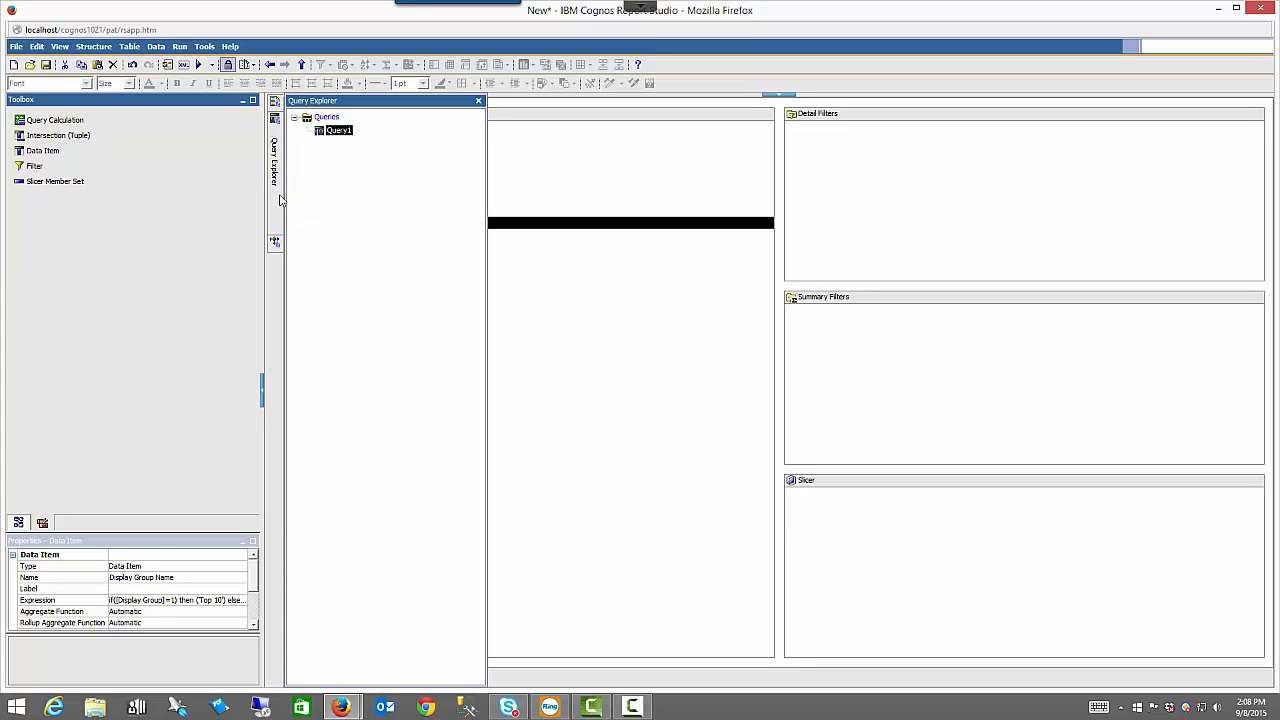
right_click(338, 135)
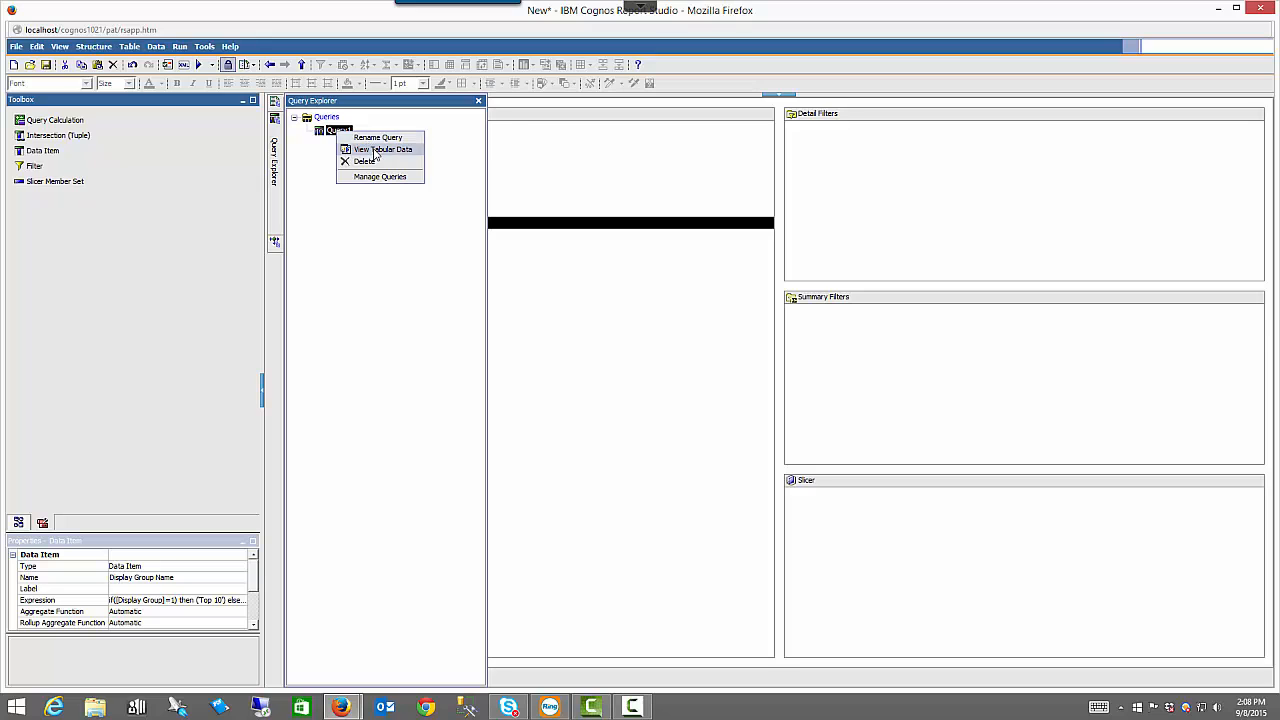
click(372, 149)
click(641, 390)
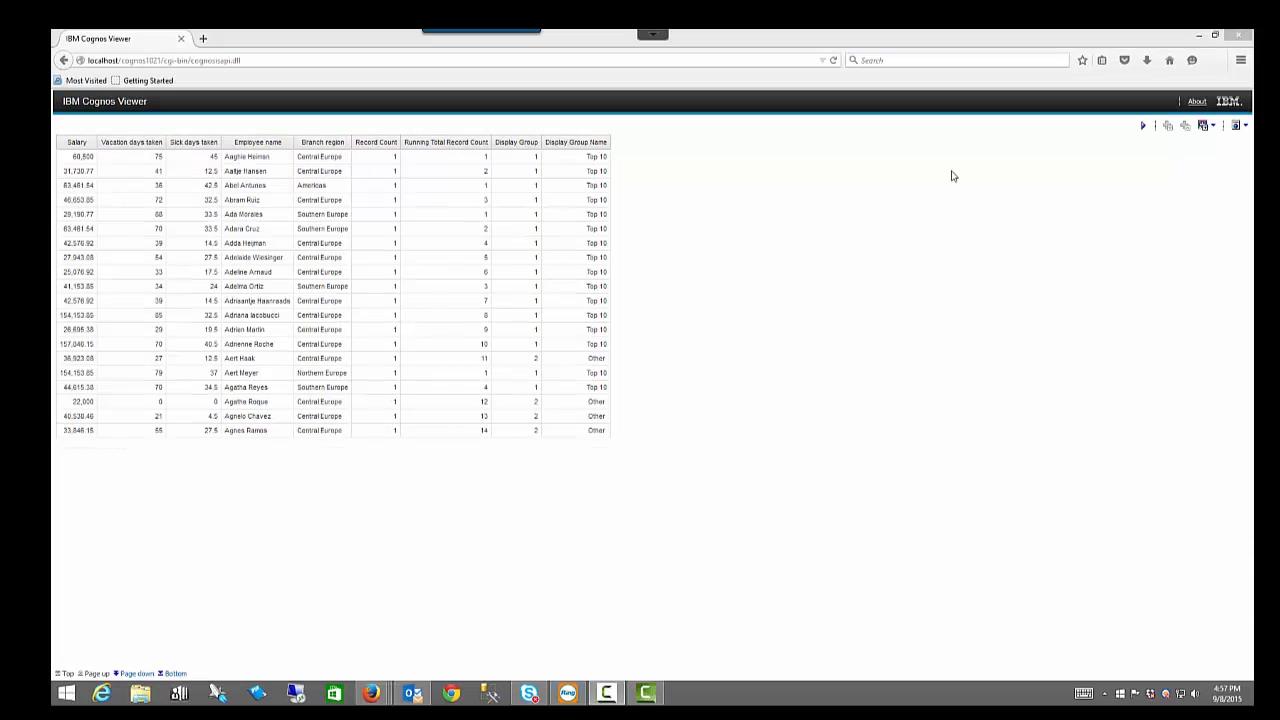
click(1240, 36)
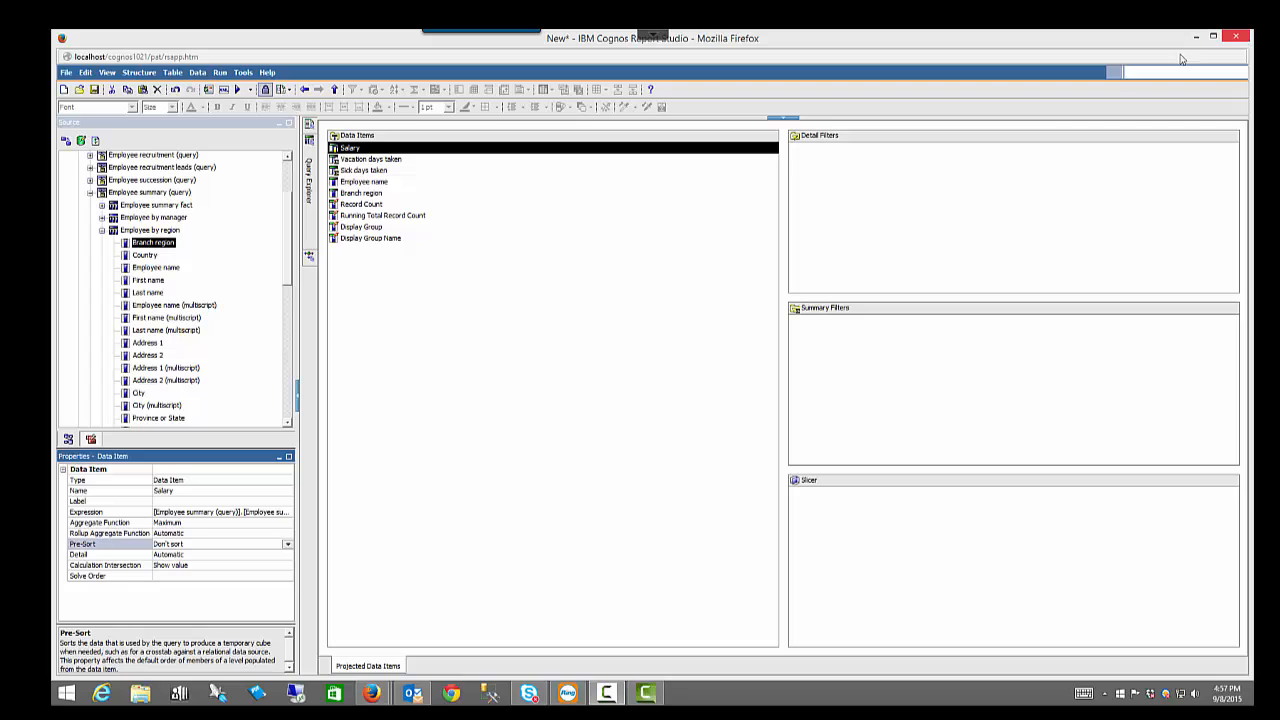
- Set the Pre-Sort property of the Salary data item to Sort descending
click(264, 545)
click(285, 546)
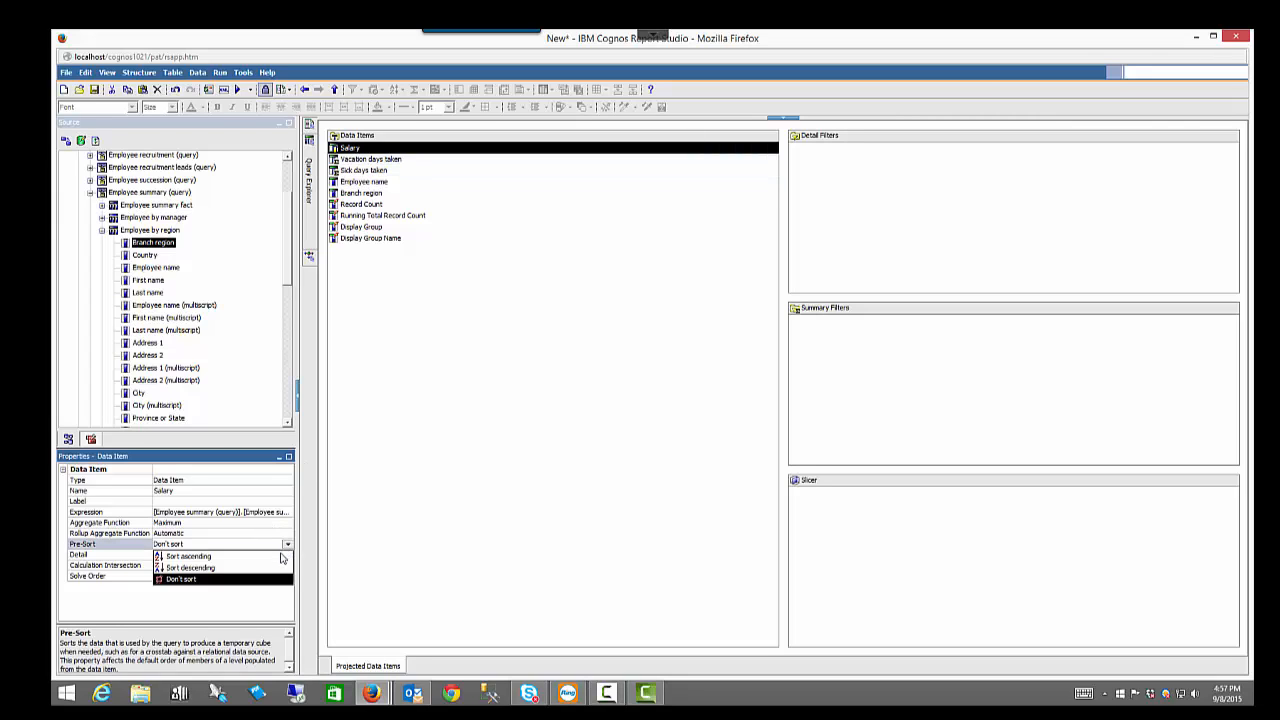
click(276, 570)
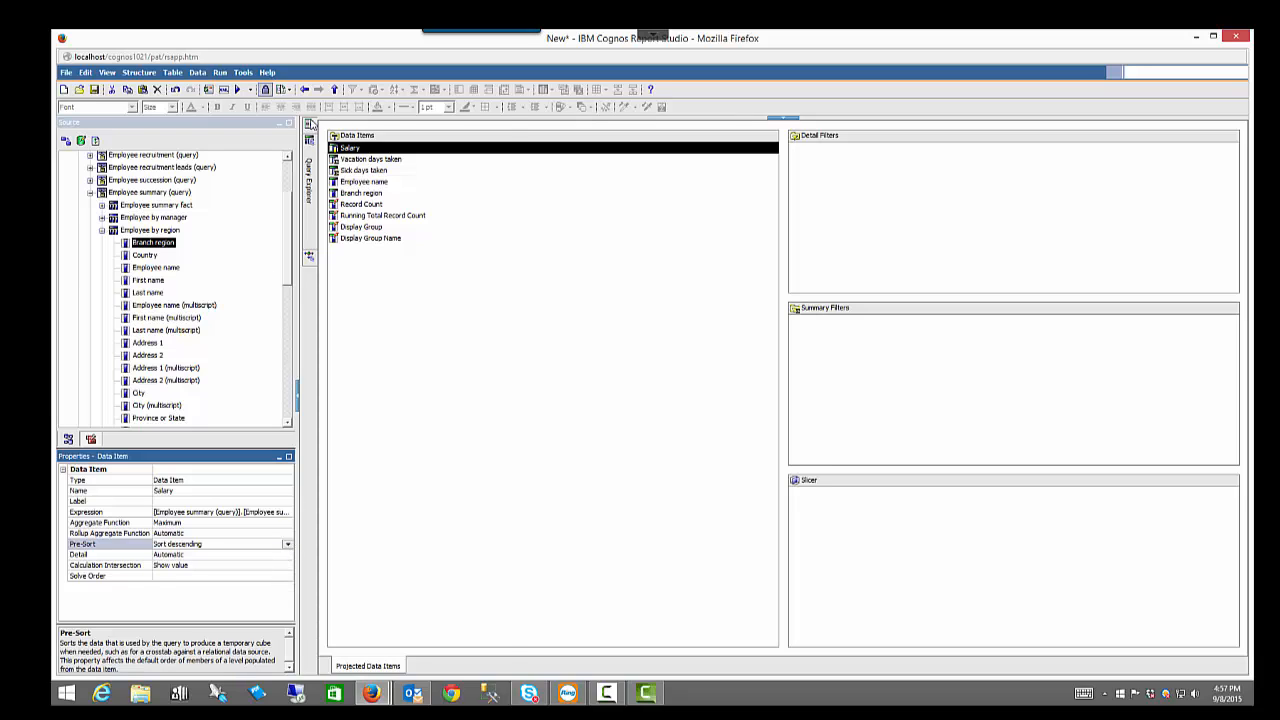
- Return to Page1 and insert Display Group Name from Query1 between the Branch region and Employee name columns
mouse_move(311, 122)
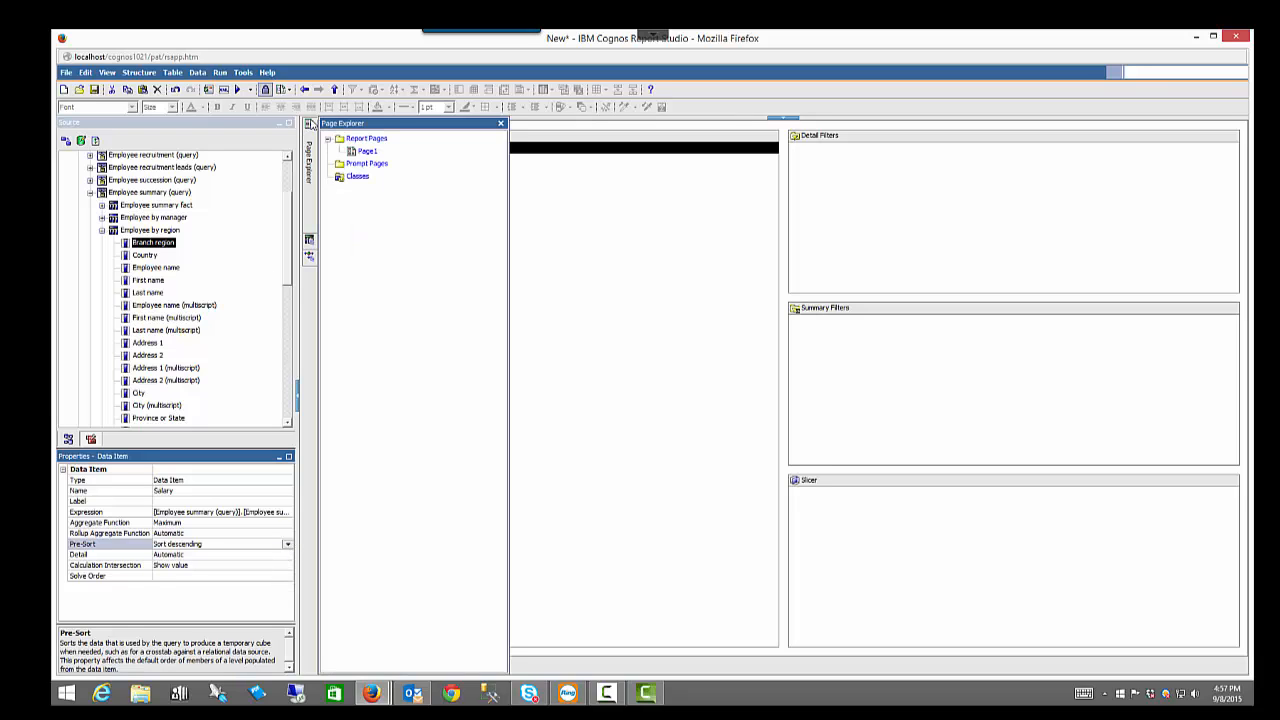
click(366, 152)
click(90, 439)
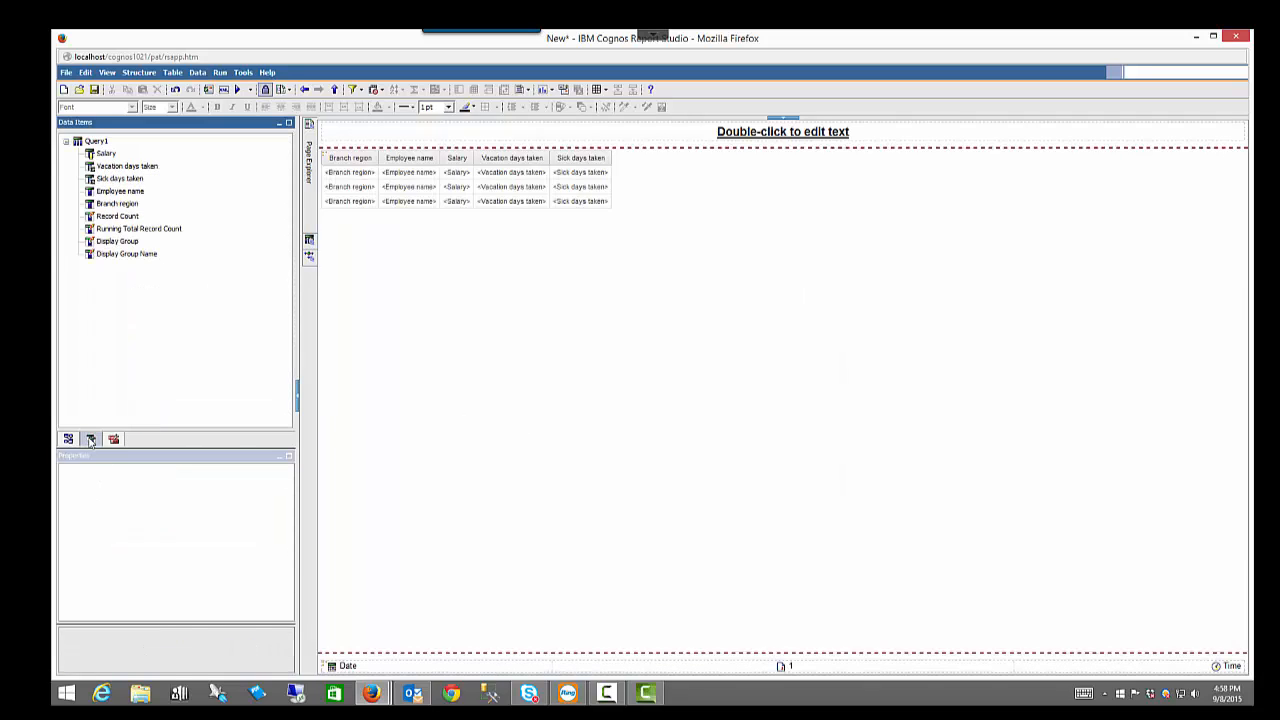
click(104, 246)
drag(105, 254, 362, 195)
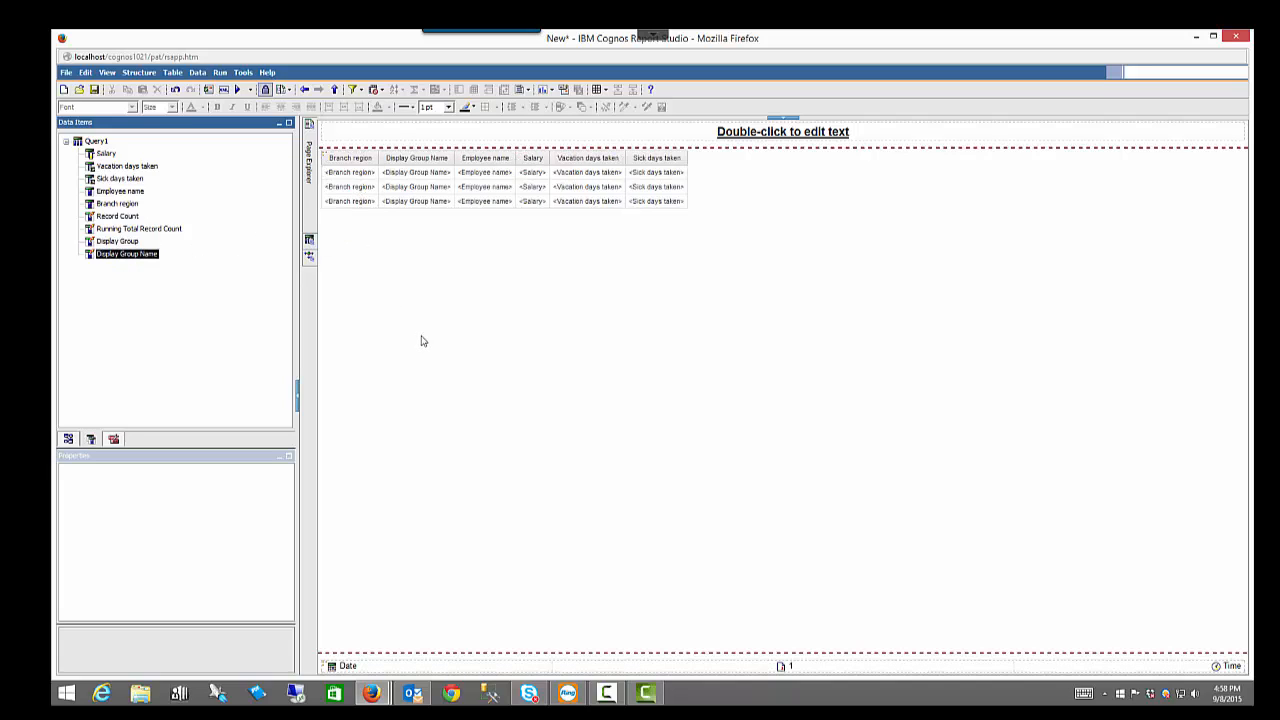
- Group the list by the Branch region, Display Group Name and Employee name columns
click(375, 204)
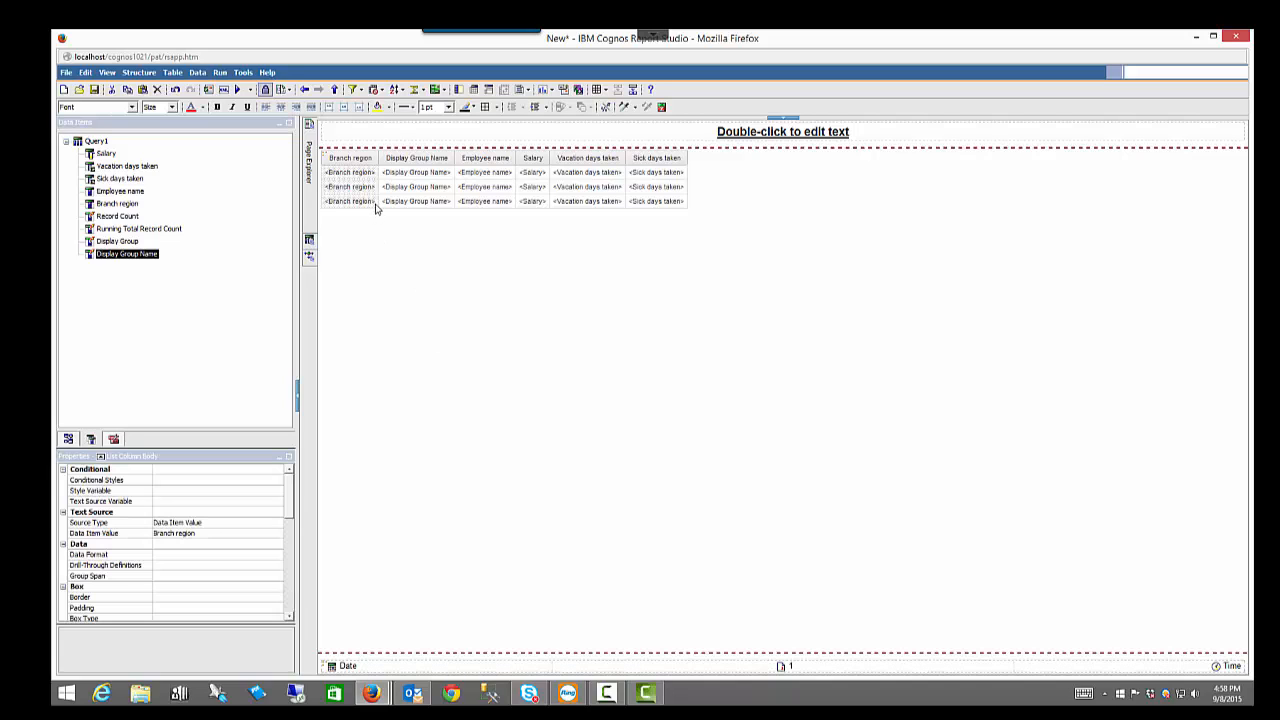
ctrl+click(460, 202)
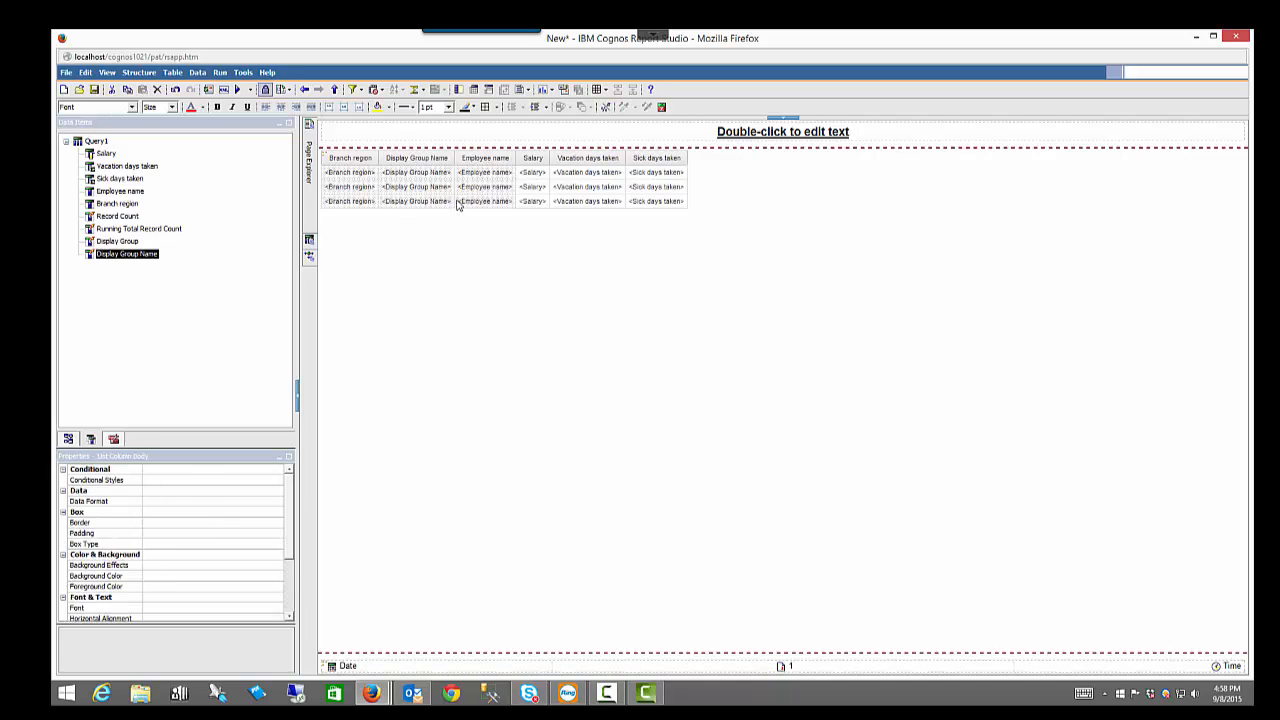
click(463, 107)
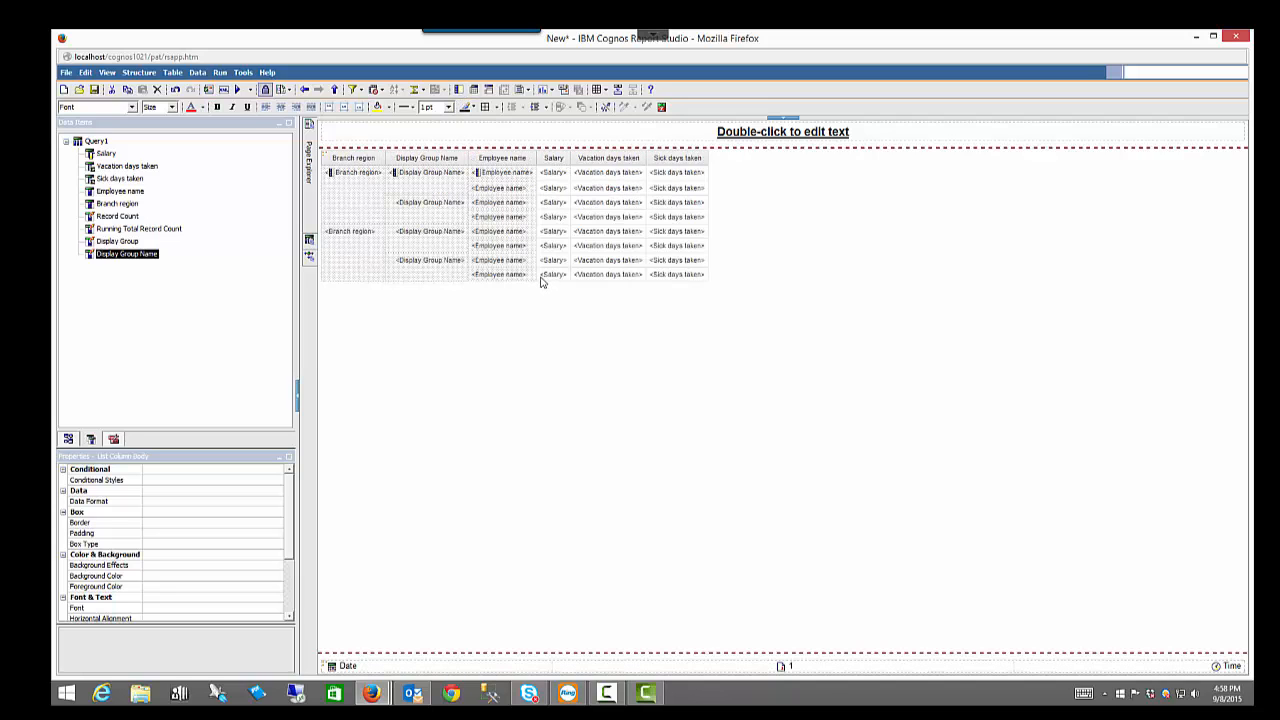
- Add Total summaries for the Salary, Vacation days taken and Sick days taken columns
click(541, 279)
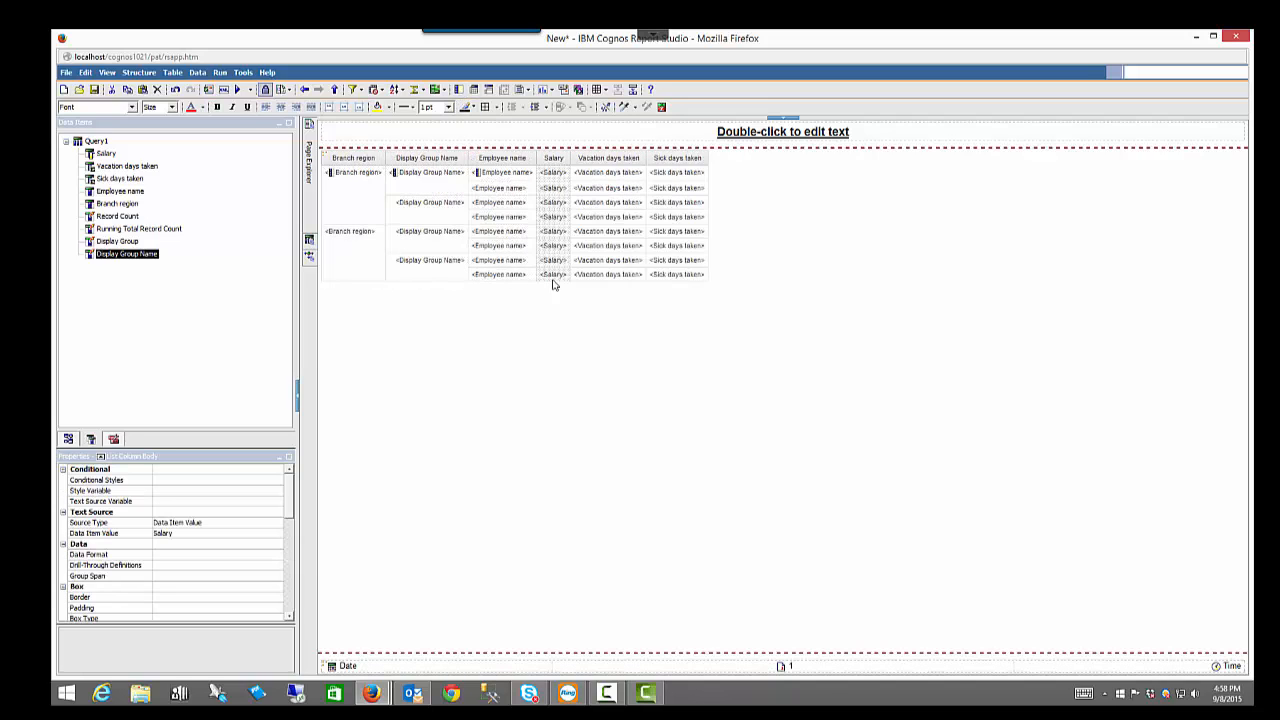
shift+click(651, 283)
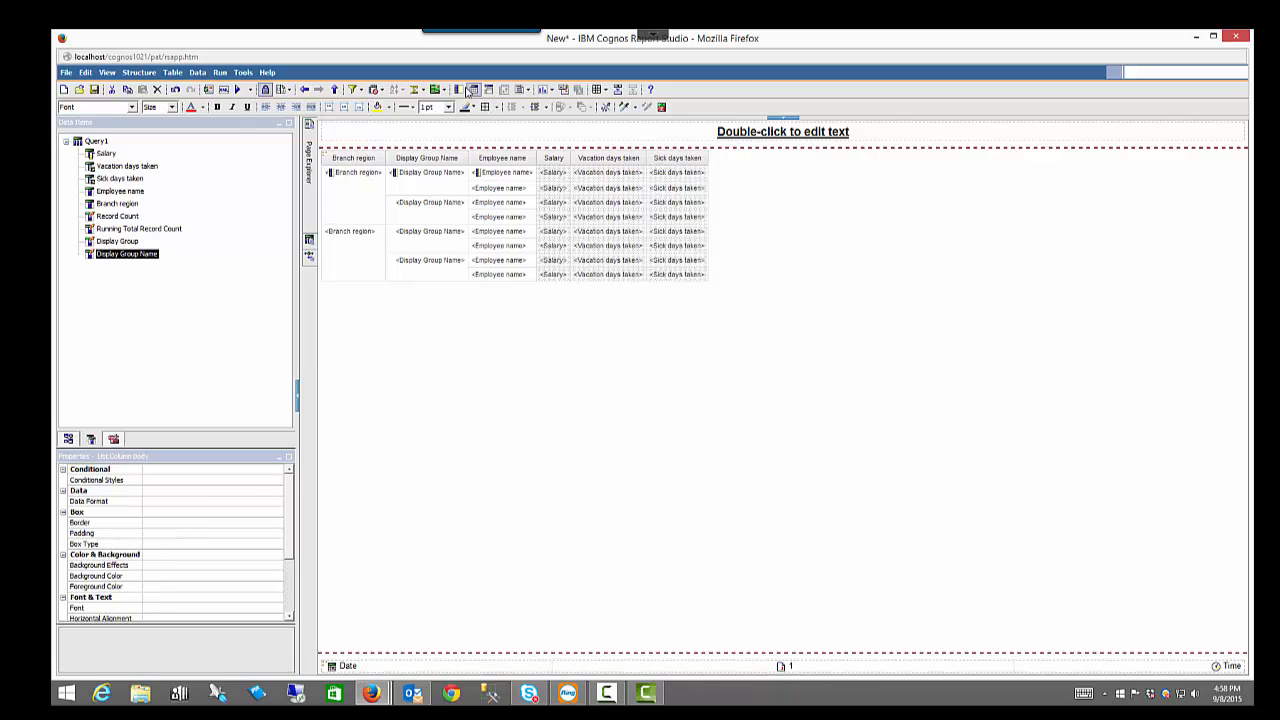
click(425, 90)
click(432, 112)
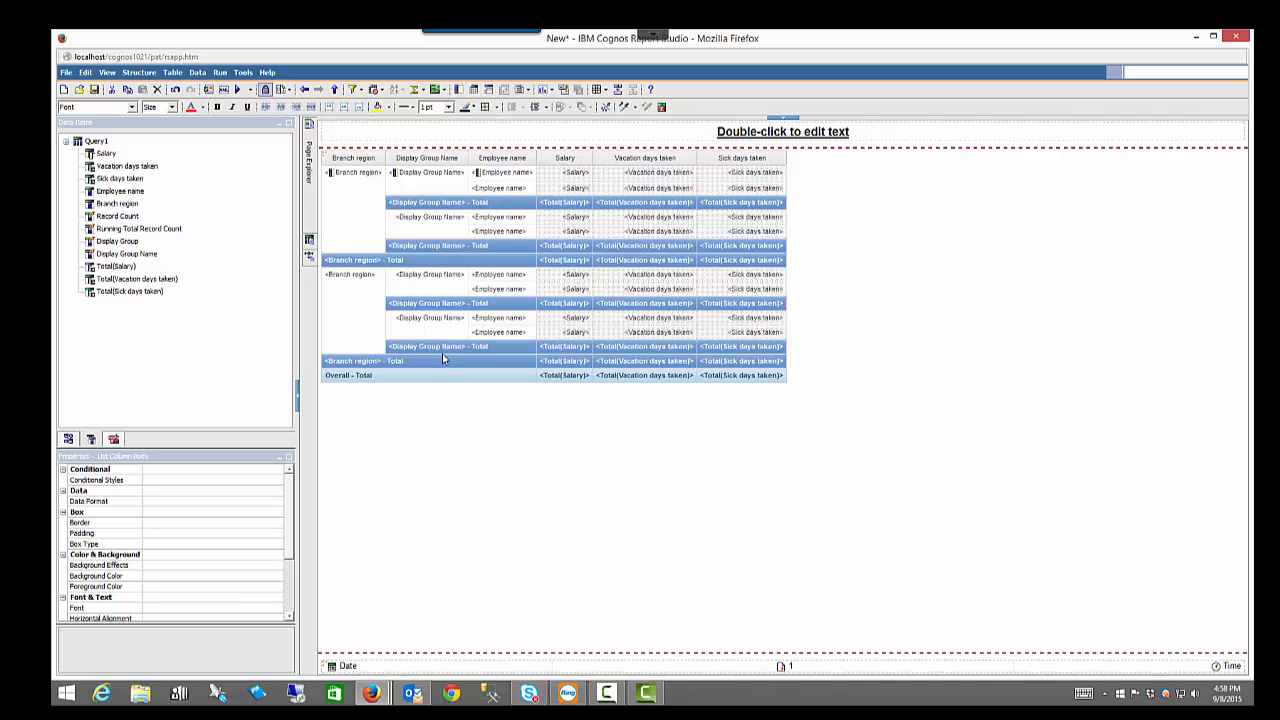
- Turn Branch region into a section heading and cut the Display Group Name column from the list
click(342, 234)
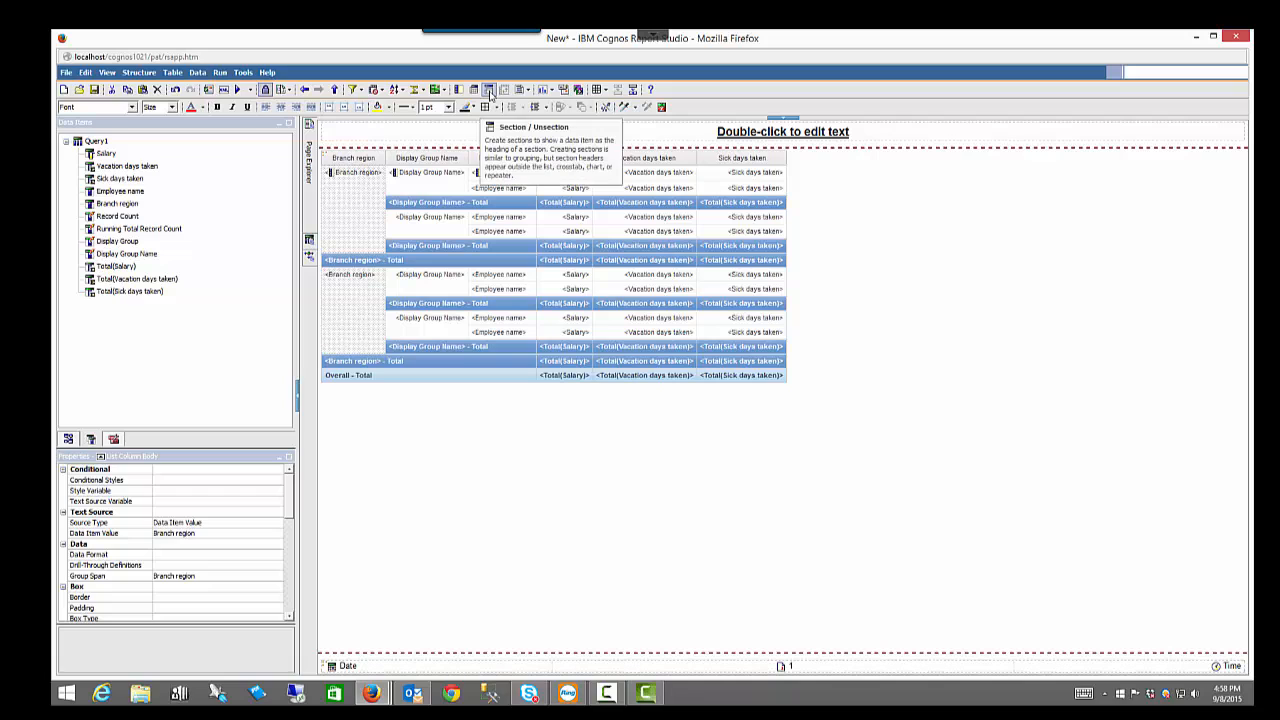
click(490, 94)
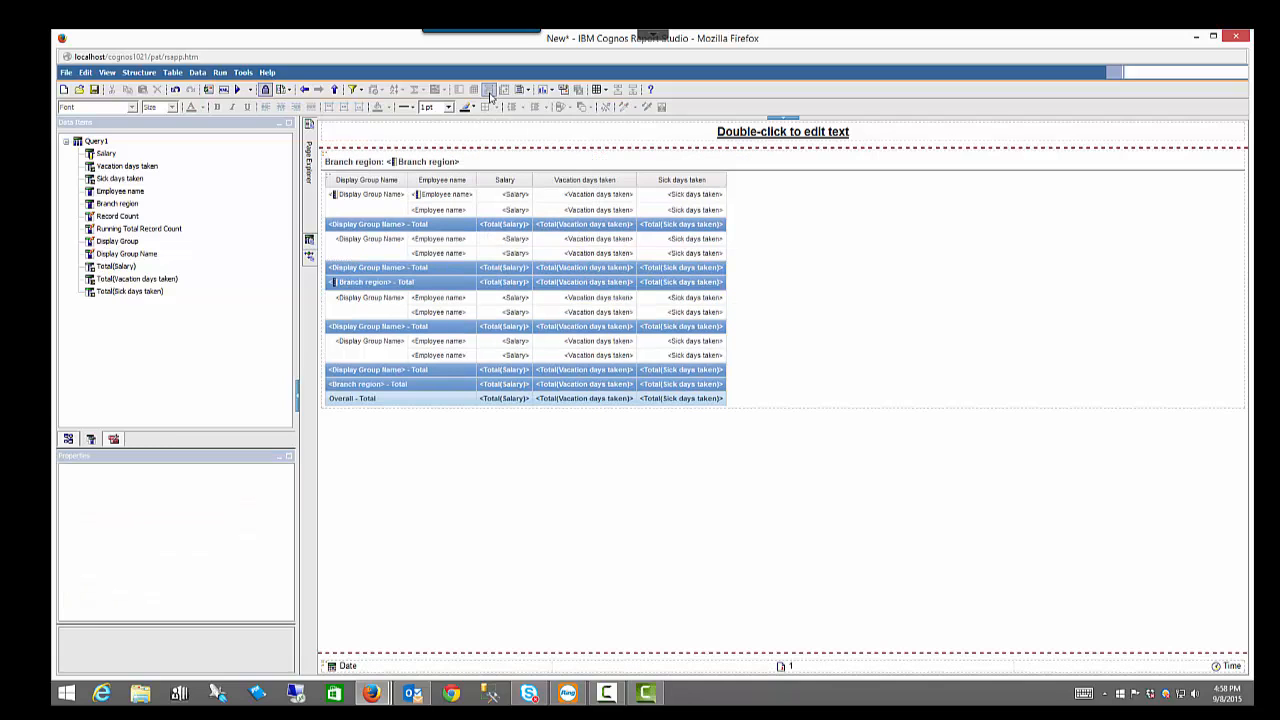
click(378, 211)
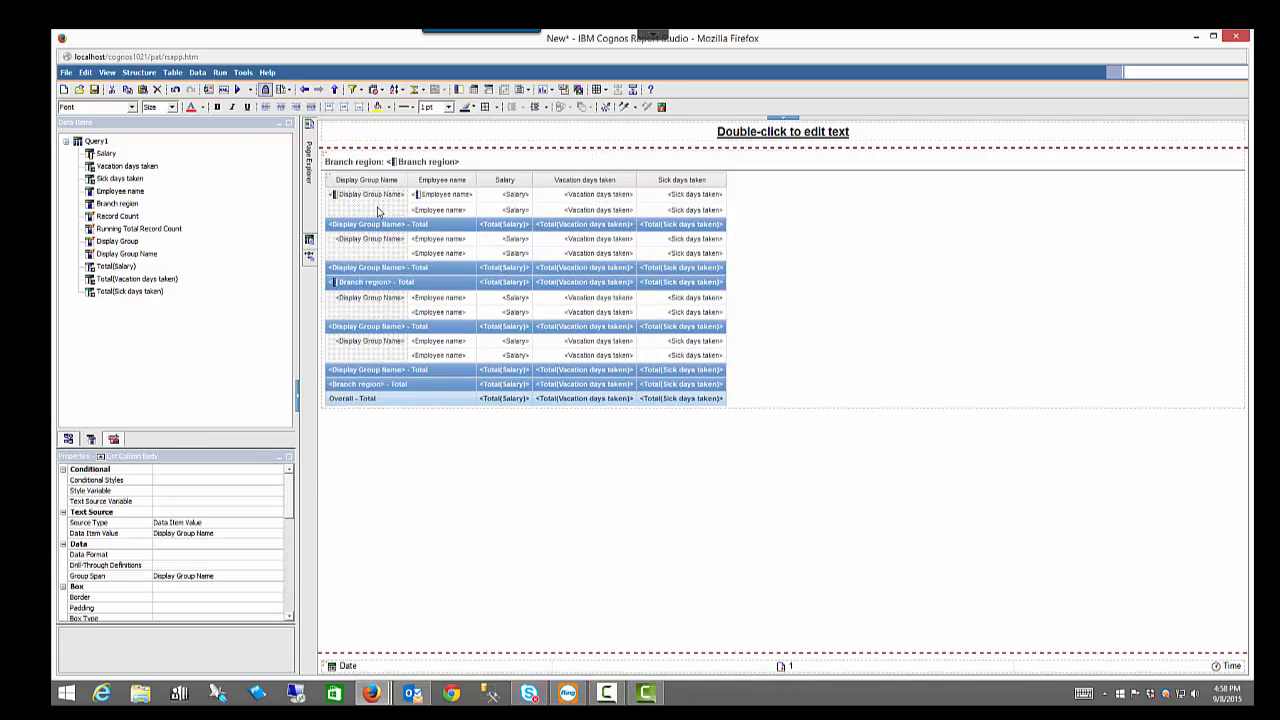
right_click(378, 211)
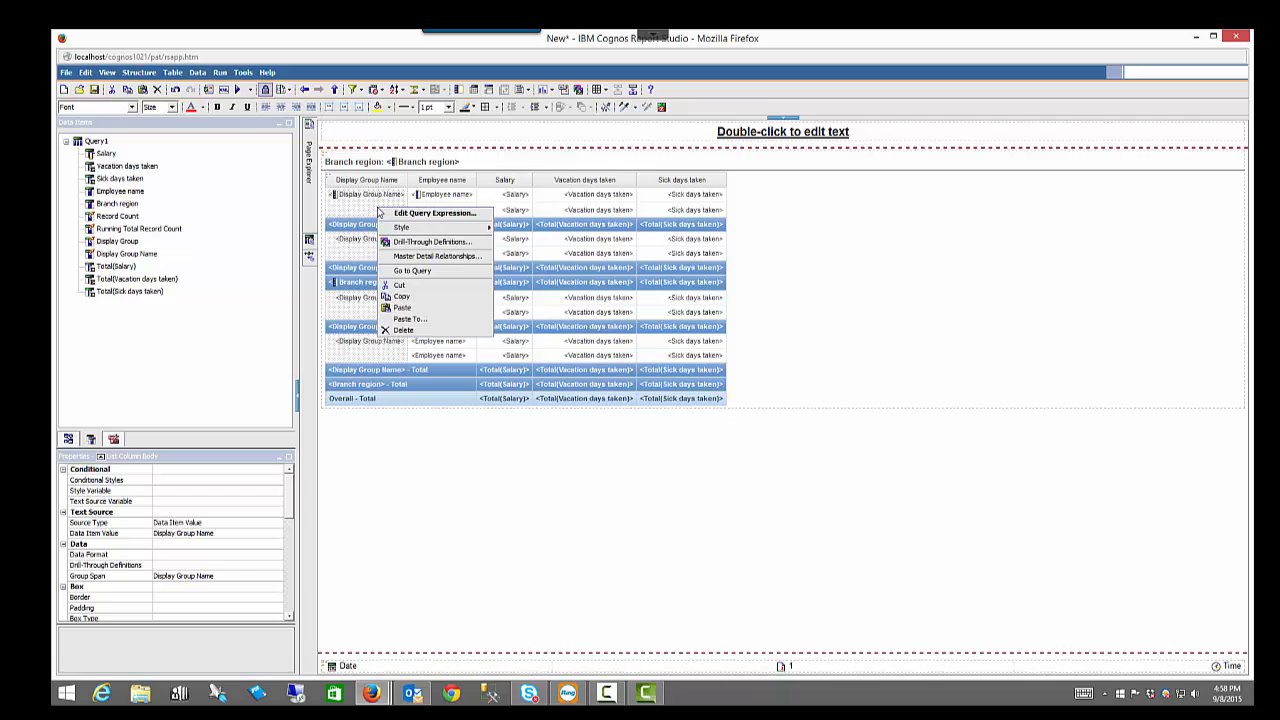
click(405, 285)
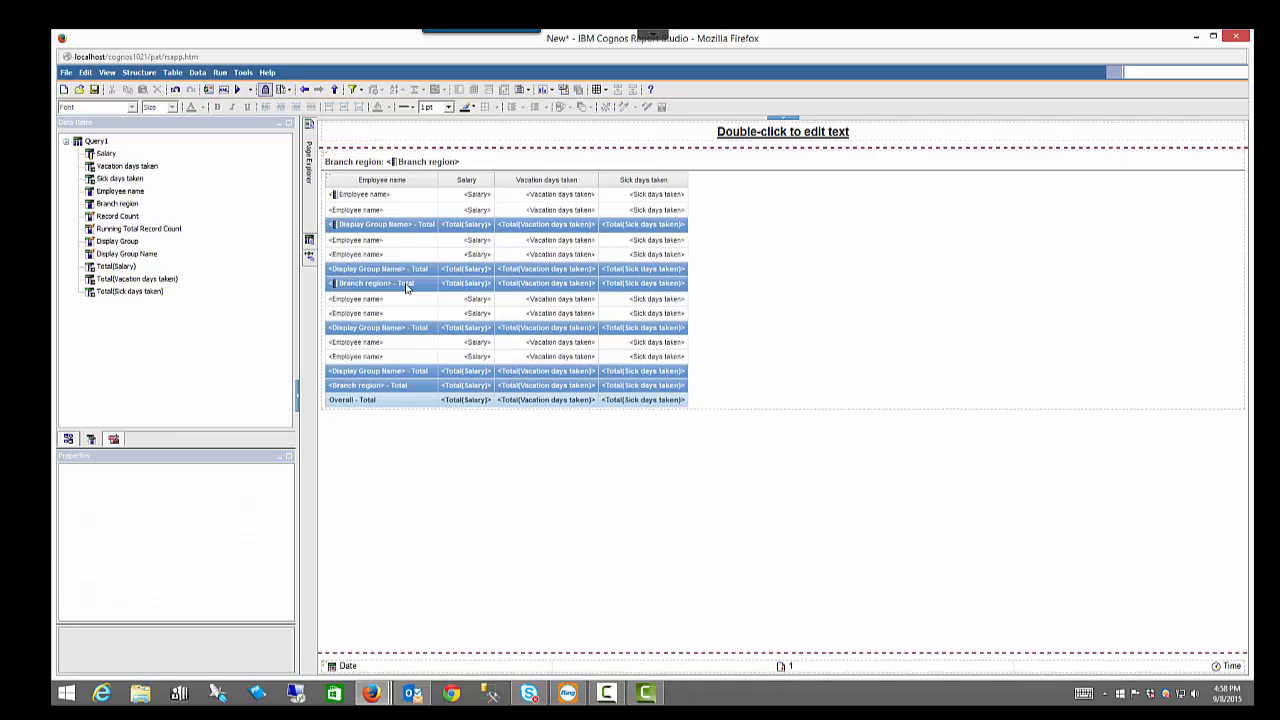
- Ungroup the Employee name column, run the report to check the employee rows and totals, and close the viewer
click(418, 201)
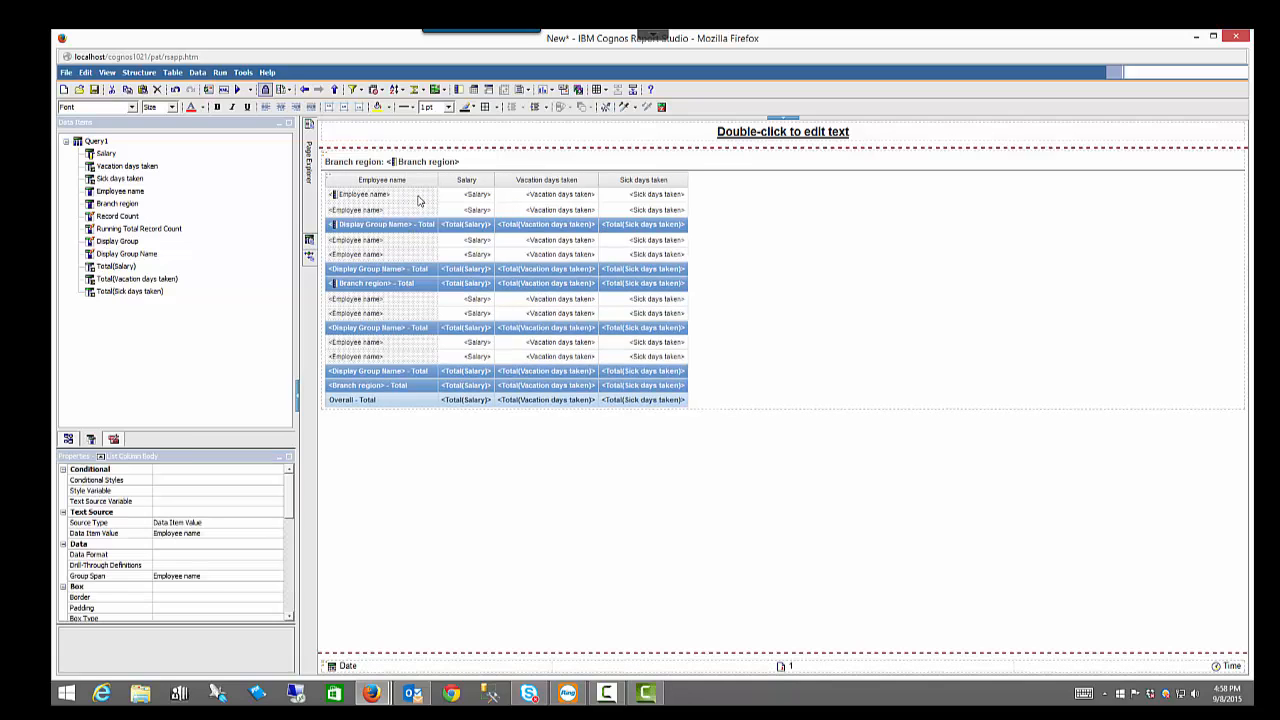
click(457, 90)
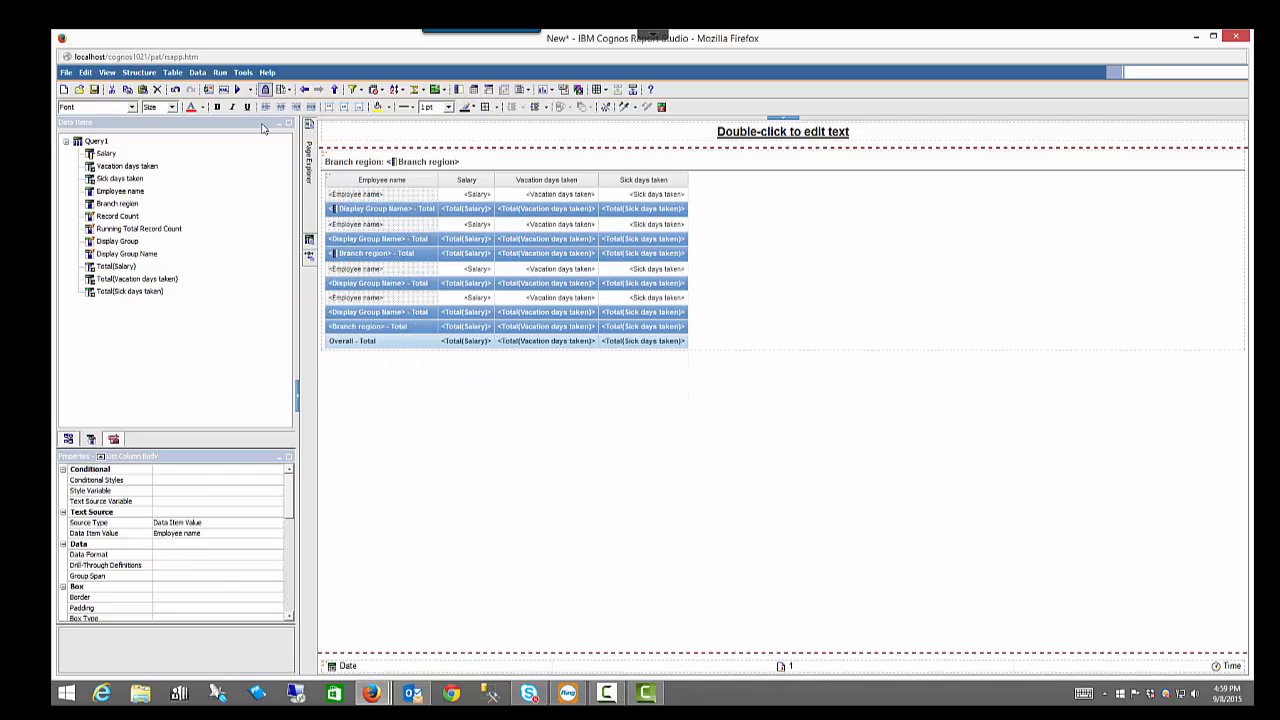
click(237, 89)
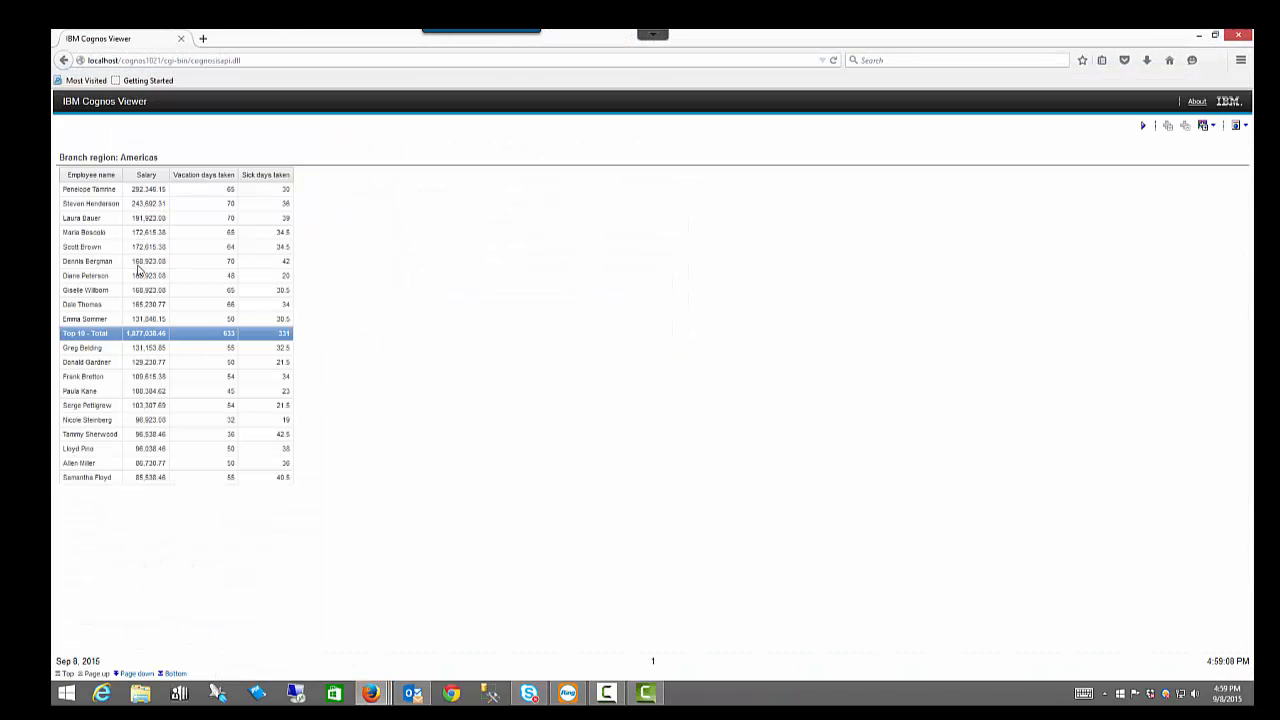
click(1238, 35)
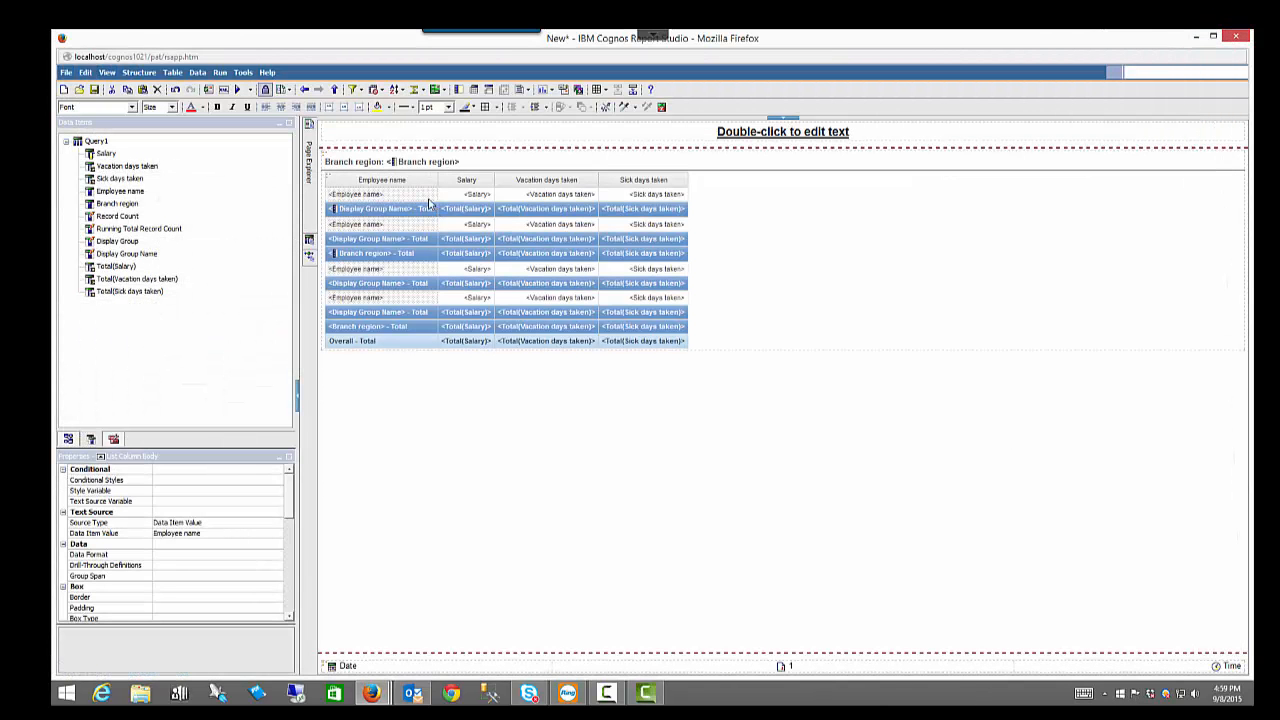
- Create a new boolean style variable named Display Top 10 Detail for the Employee name column body
click(250, 491)
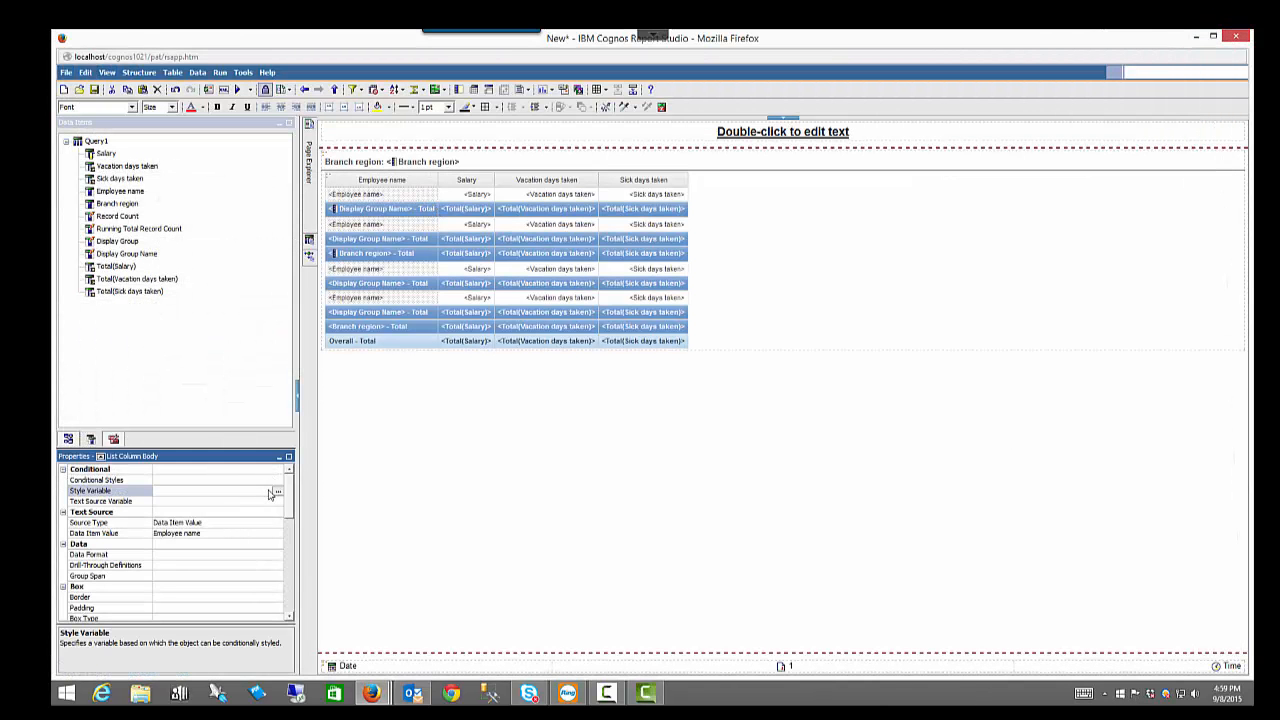
click(277, 491)
click(737, 277)
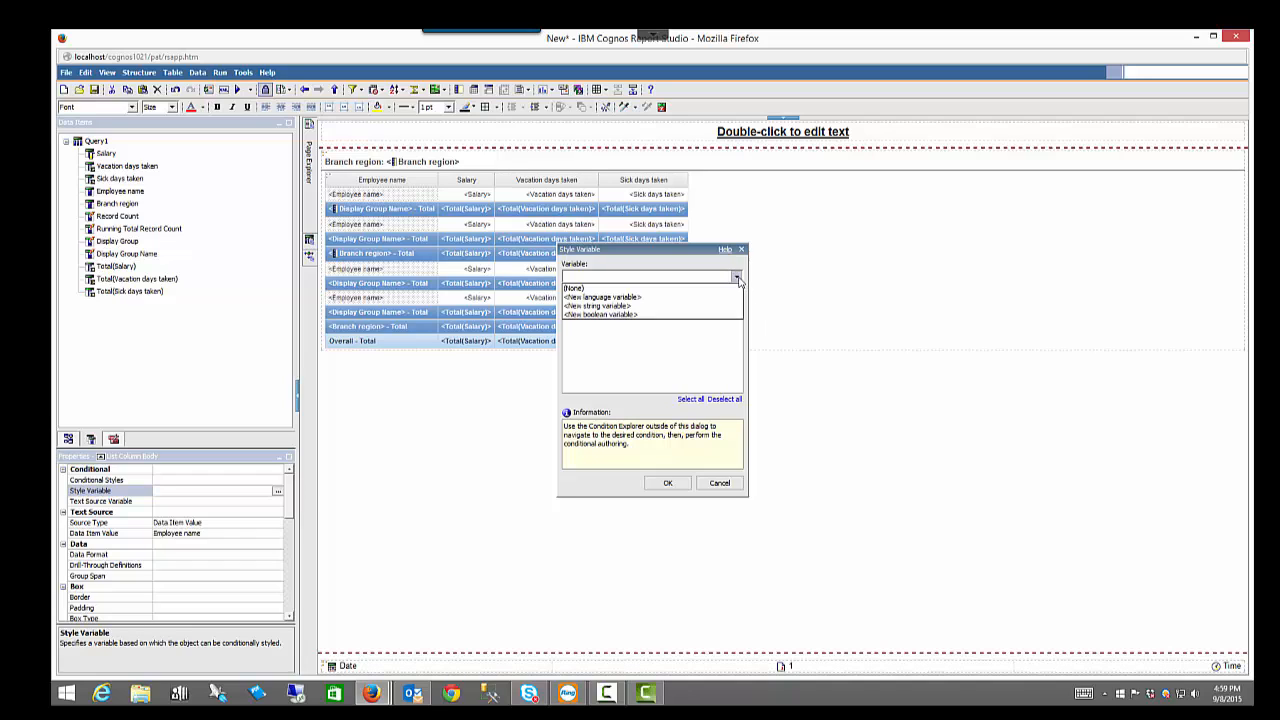
click(720, 314)
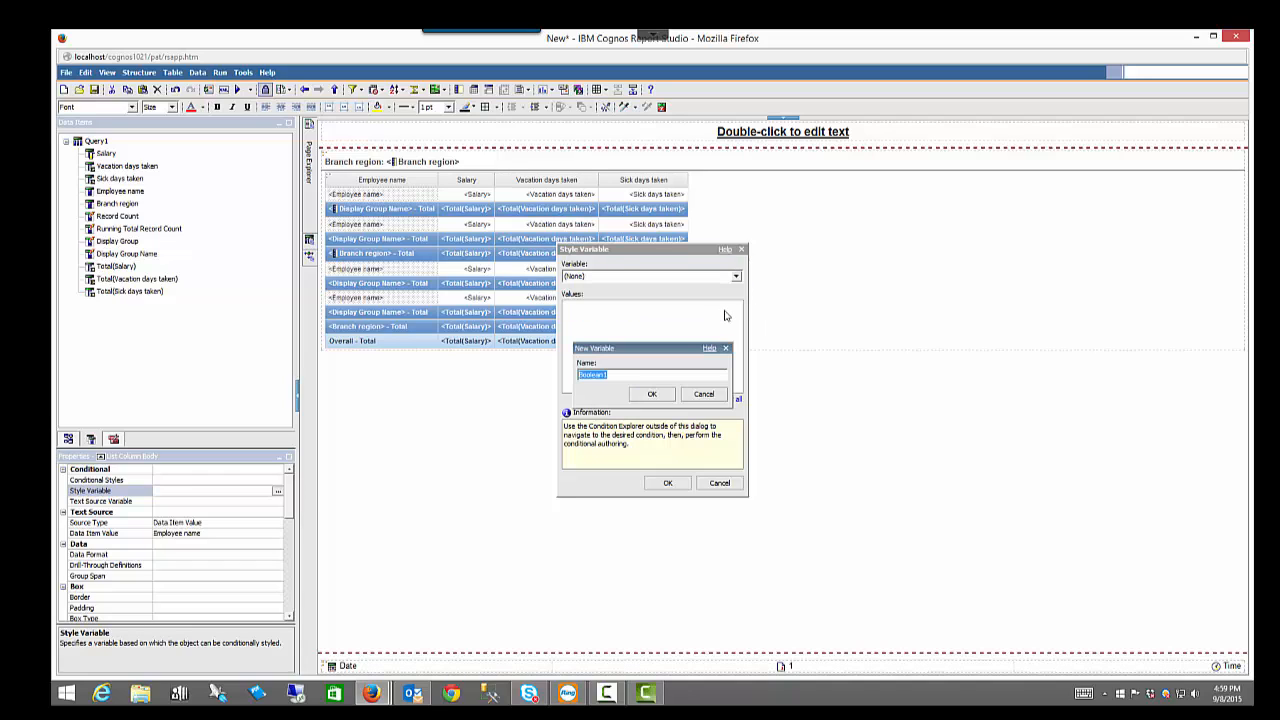
text(Display Top 10 Detail)
click(653, 397)
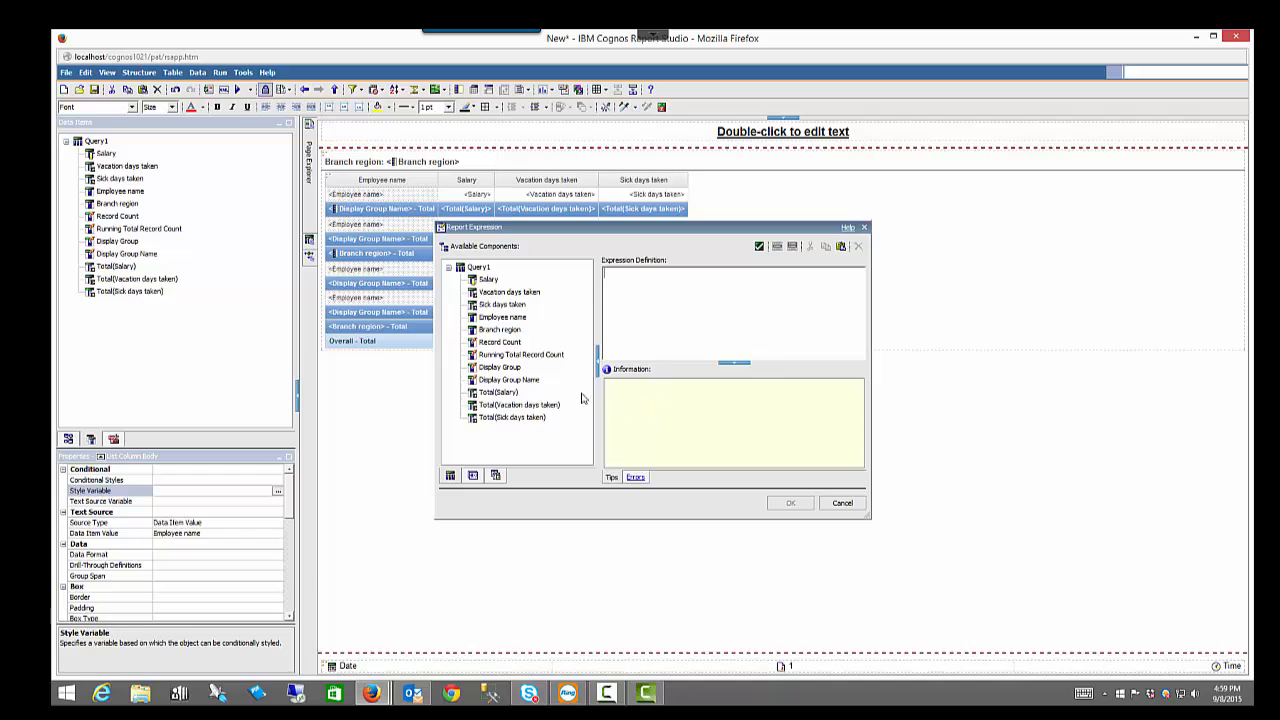
- Define the Display Top 10 Detail variable's expression as [Query1].[Display Group]=1 and apply it to the Employee name column
drag(503, 367, 684, 328)
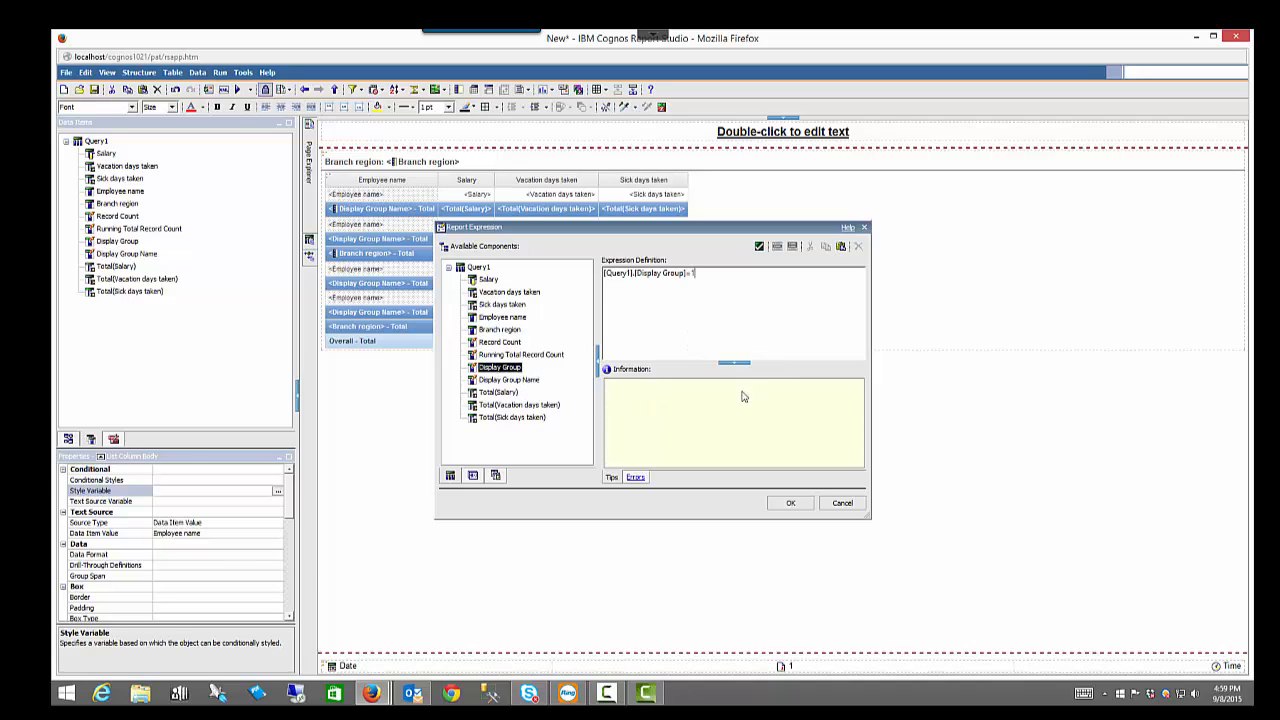
click(788, 504)
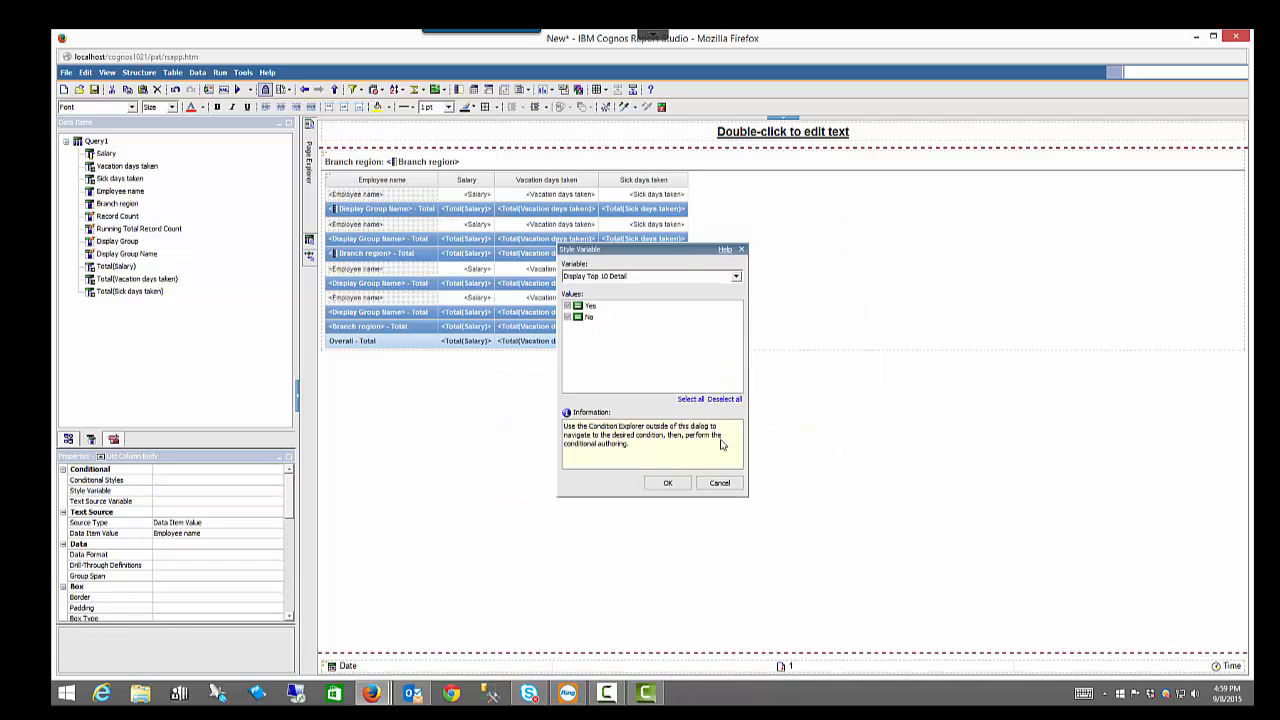
click(669, 483)
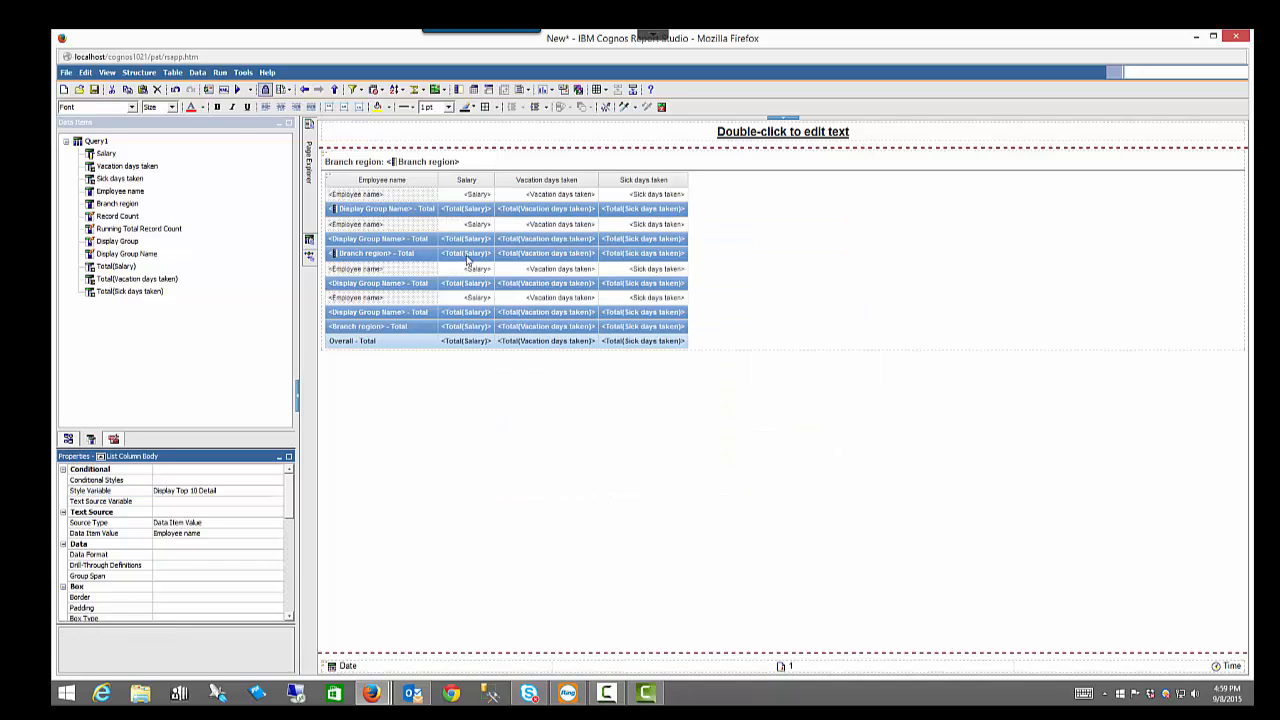
- Assign the existing Display Top 10 Detail style variable to the Salary column body
click(446, 197)
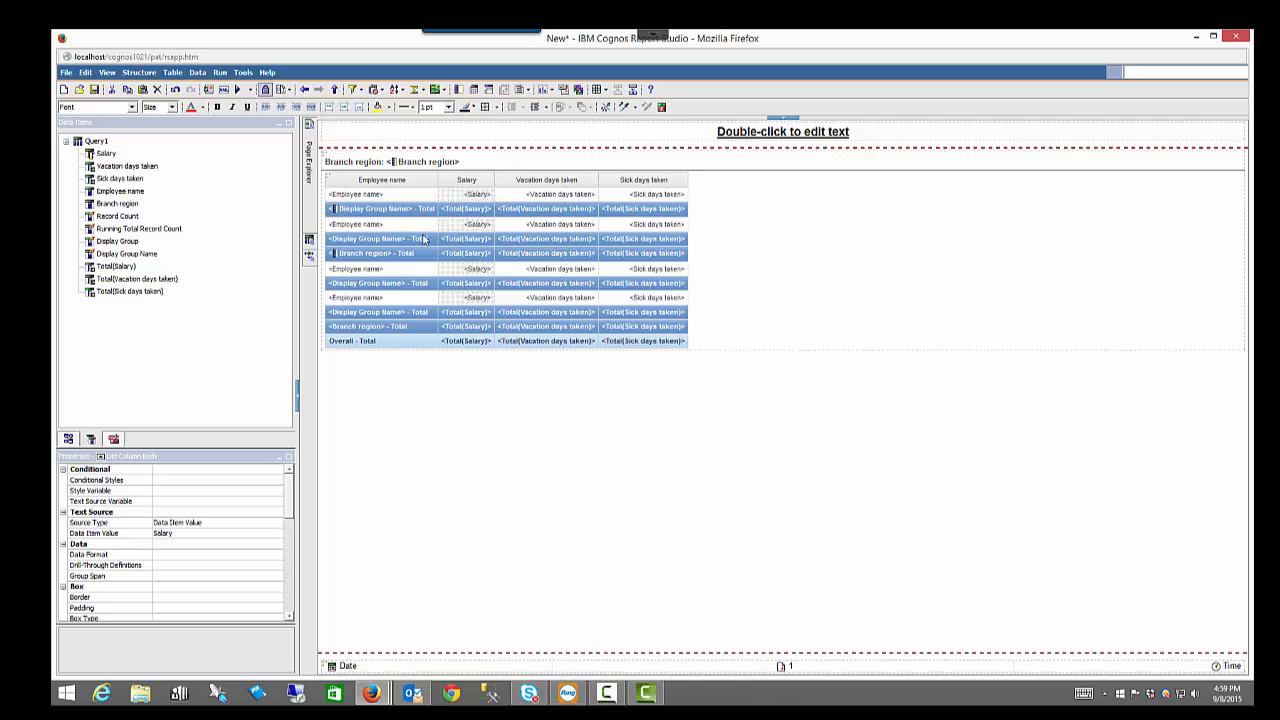
click(272, 490)
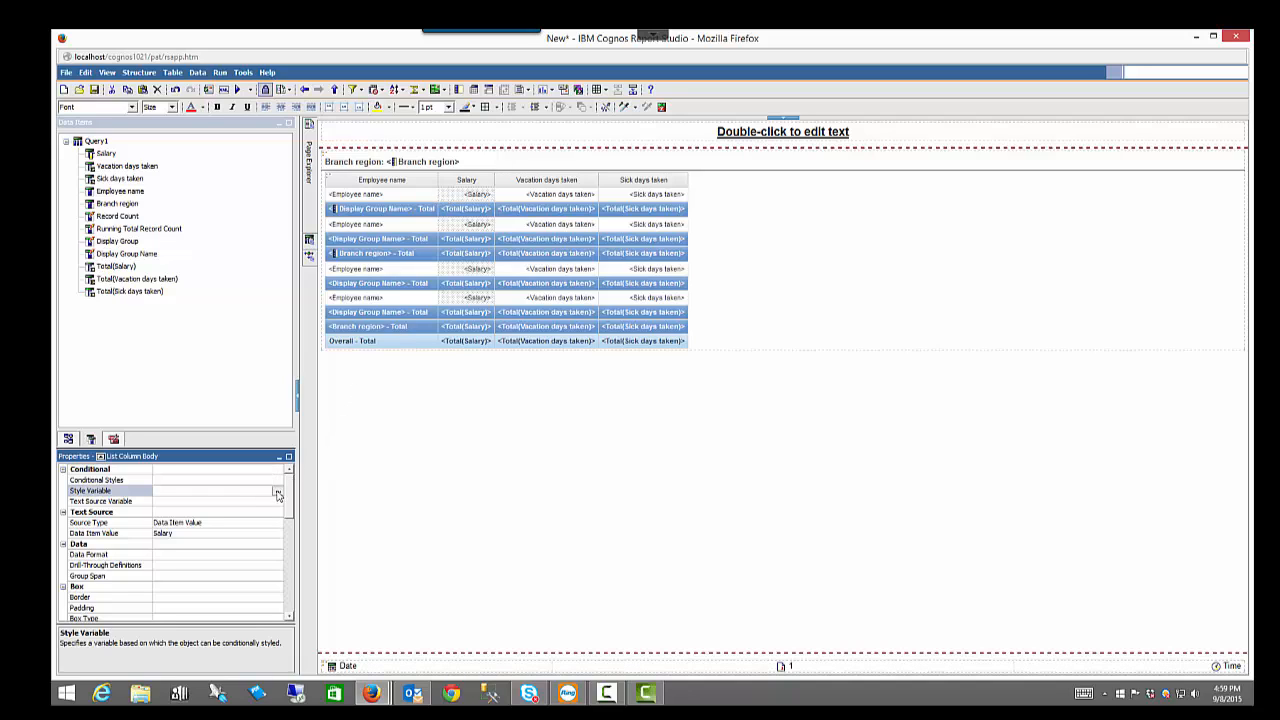
click(278, 491)
click(736, 277)
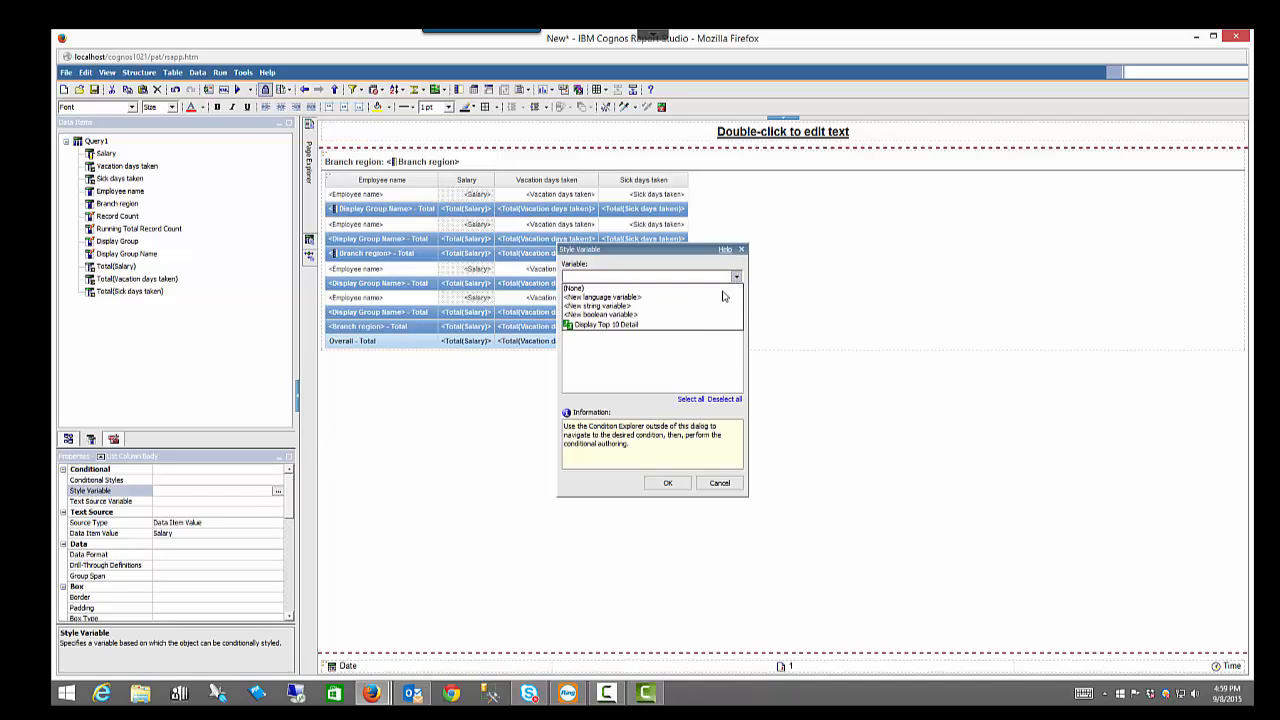
click(688, 327)
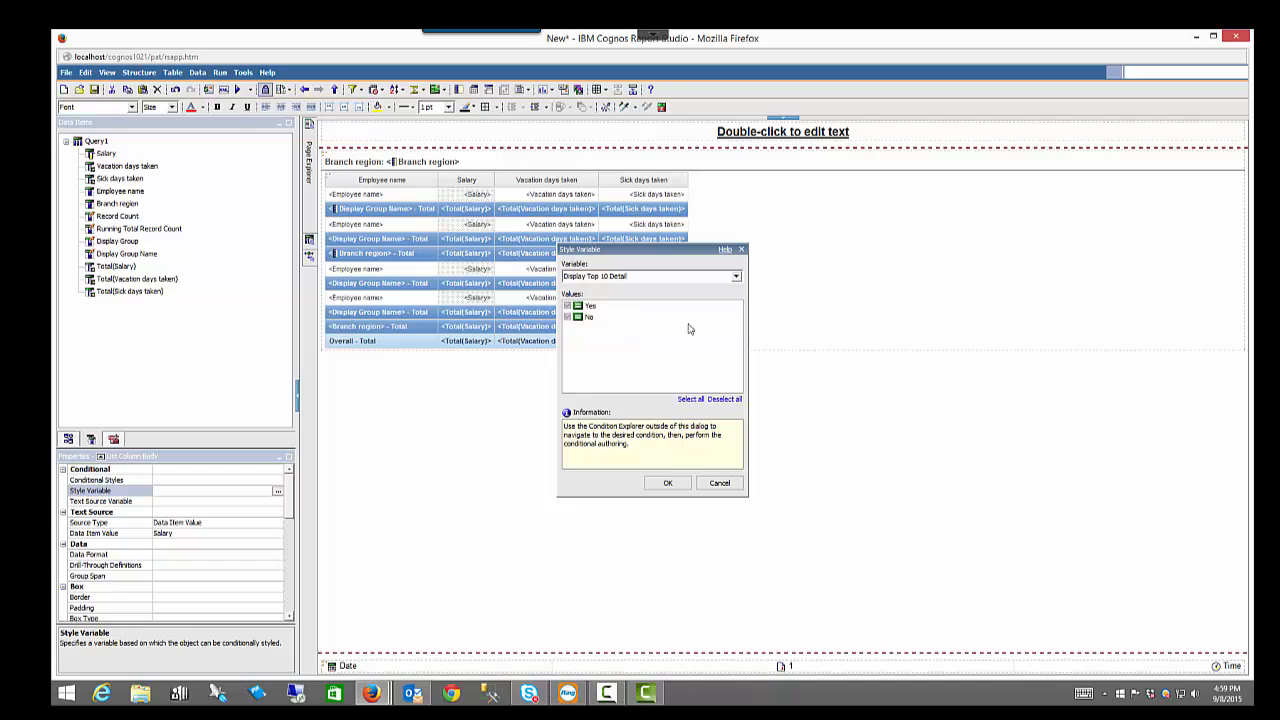
click(666, 484)
- Assign the existing Display Top 10 Detail style variable to the Vacation days taken column body
click(511, 203)
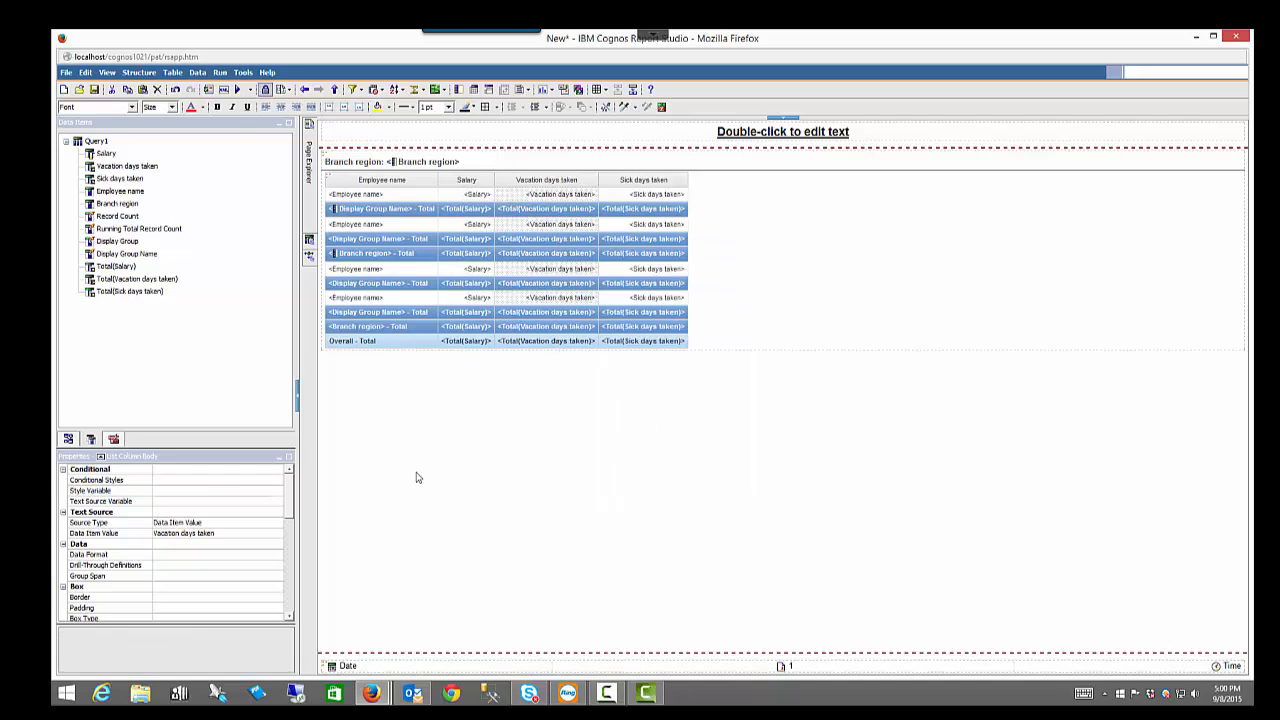
click(277, 491)
click(277, 491)
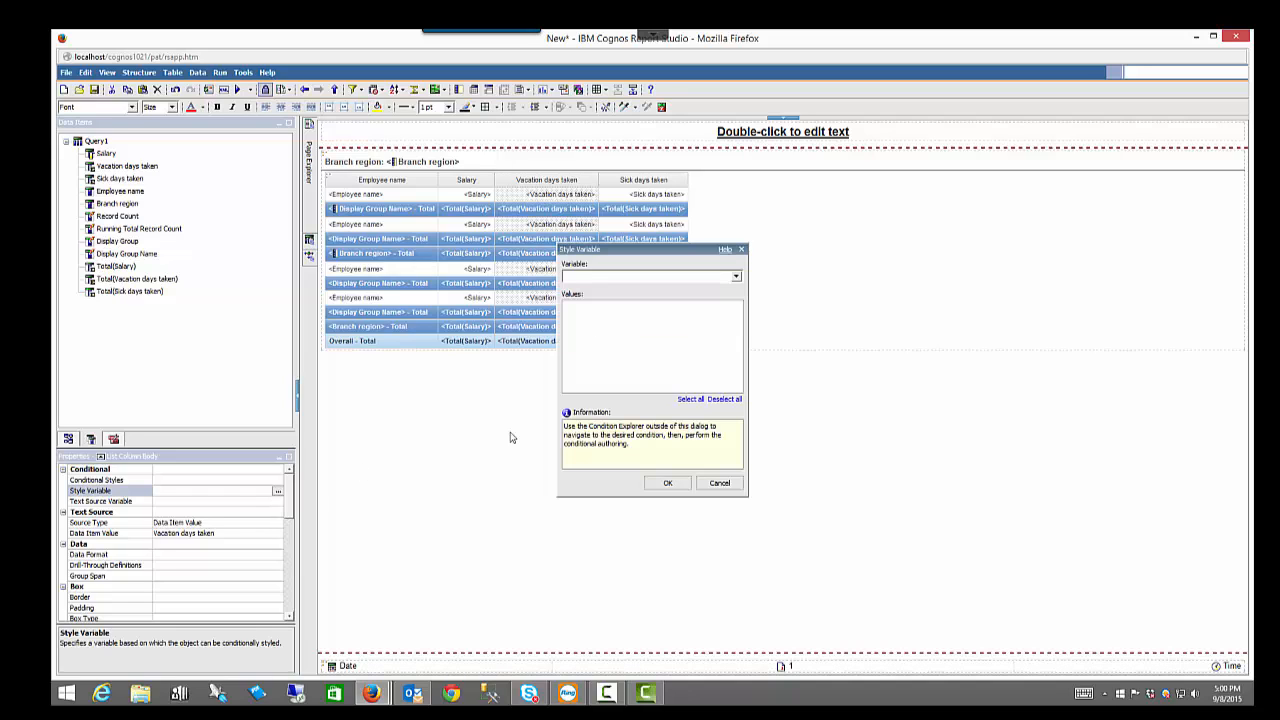
click(736, 277)
click(712, 322)
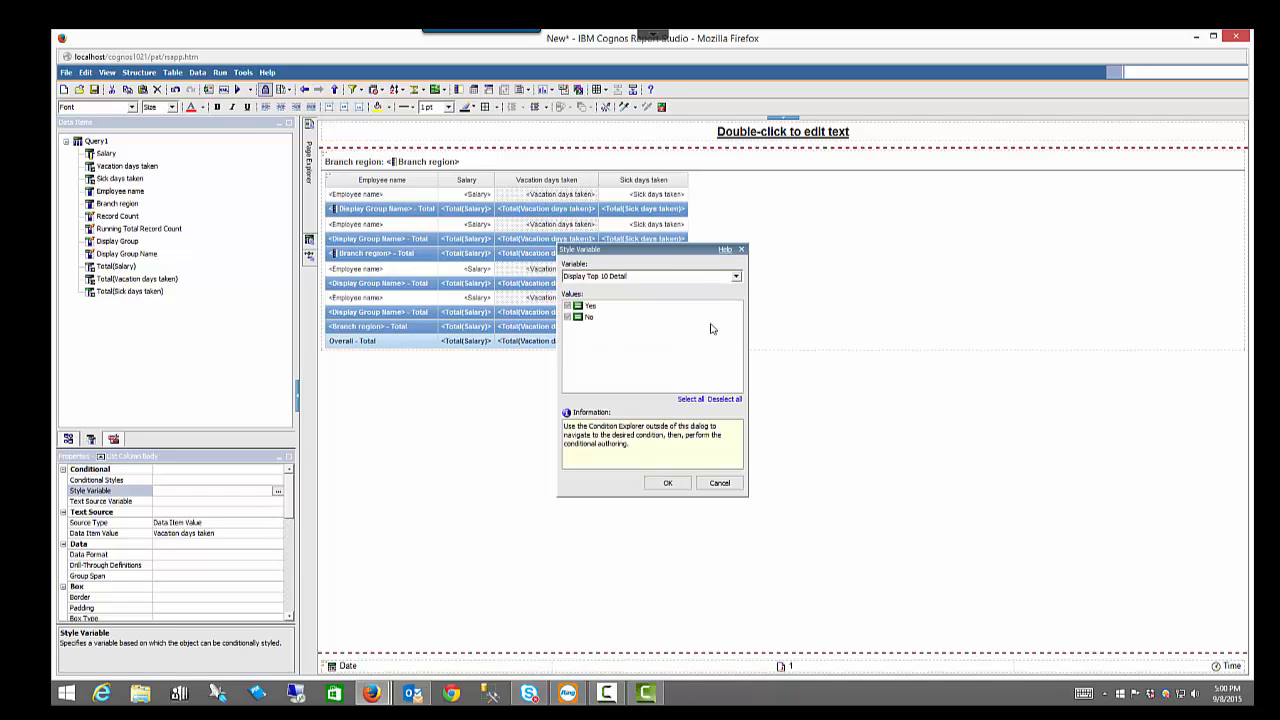
click(667, 484)
- Assign the existing Display Top 10 Detail style variable to the Sick days taken column body
click(618, 198)
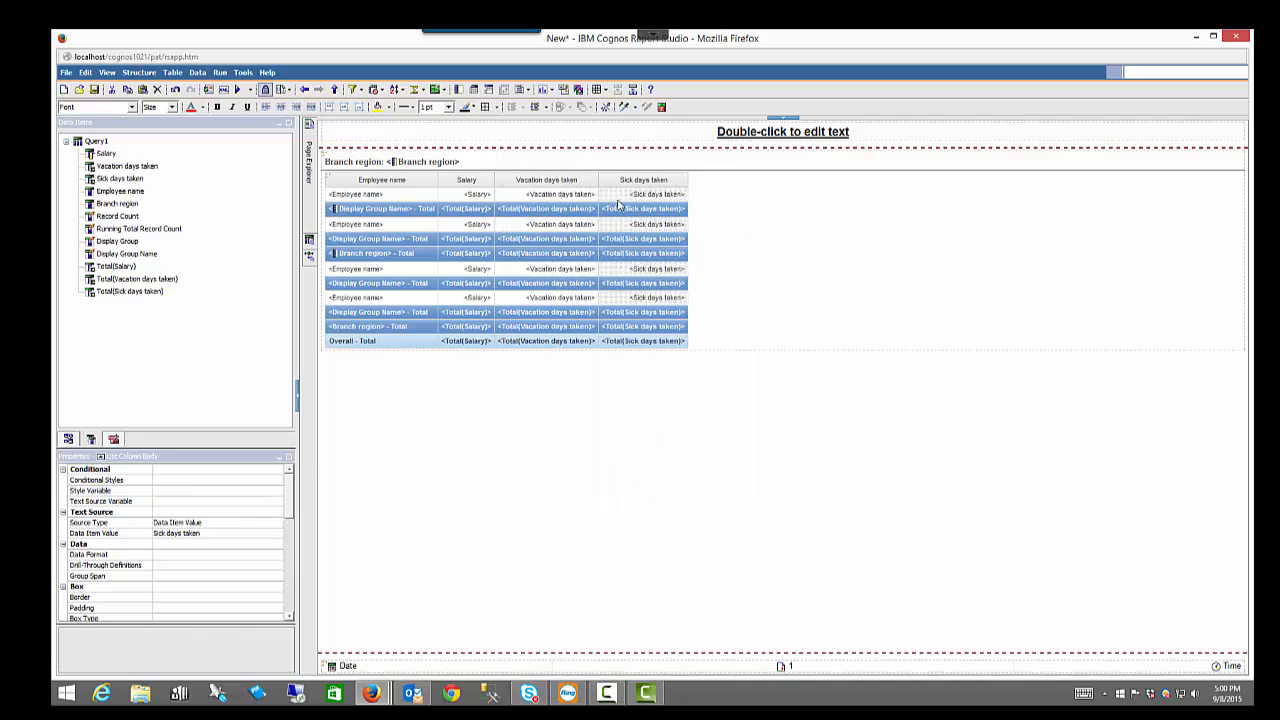
click(266, 491)
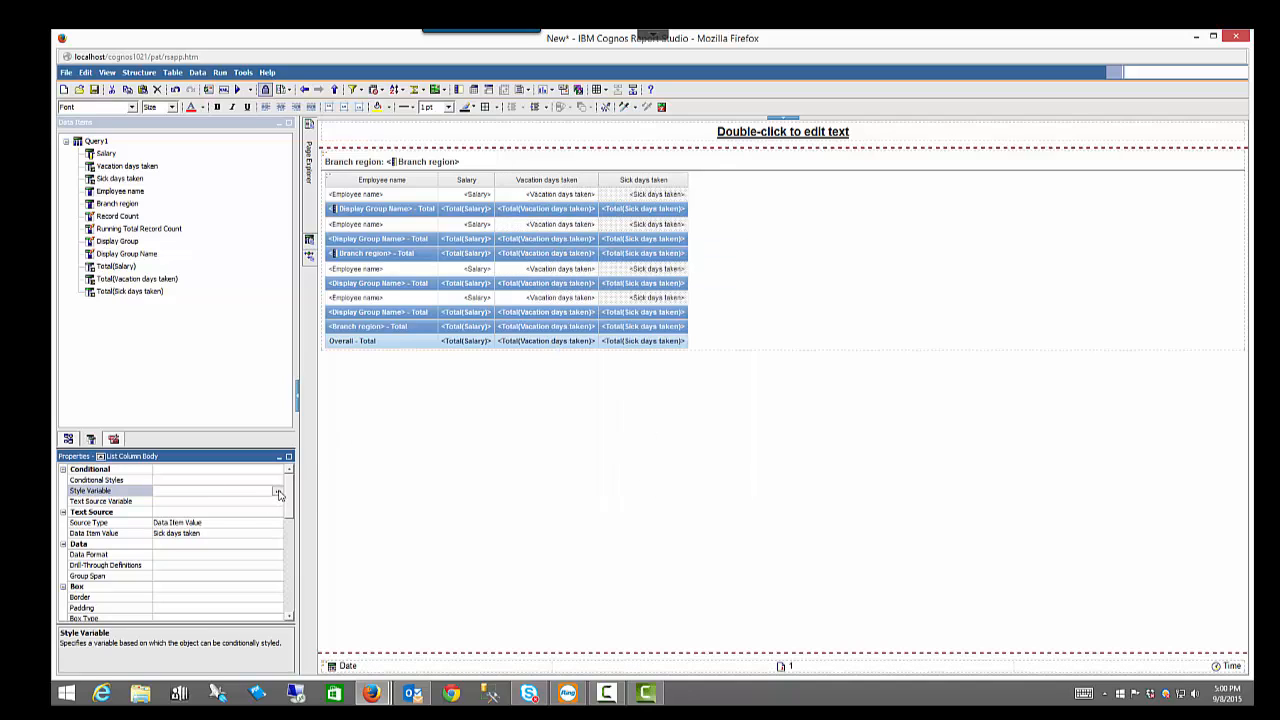
click(277, 491)
click(736, 277)
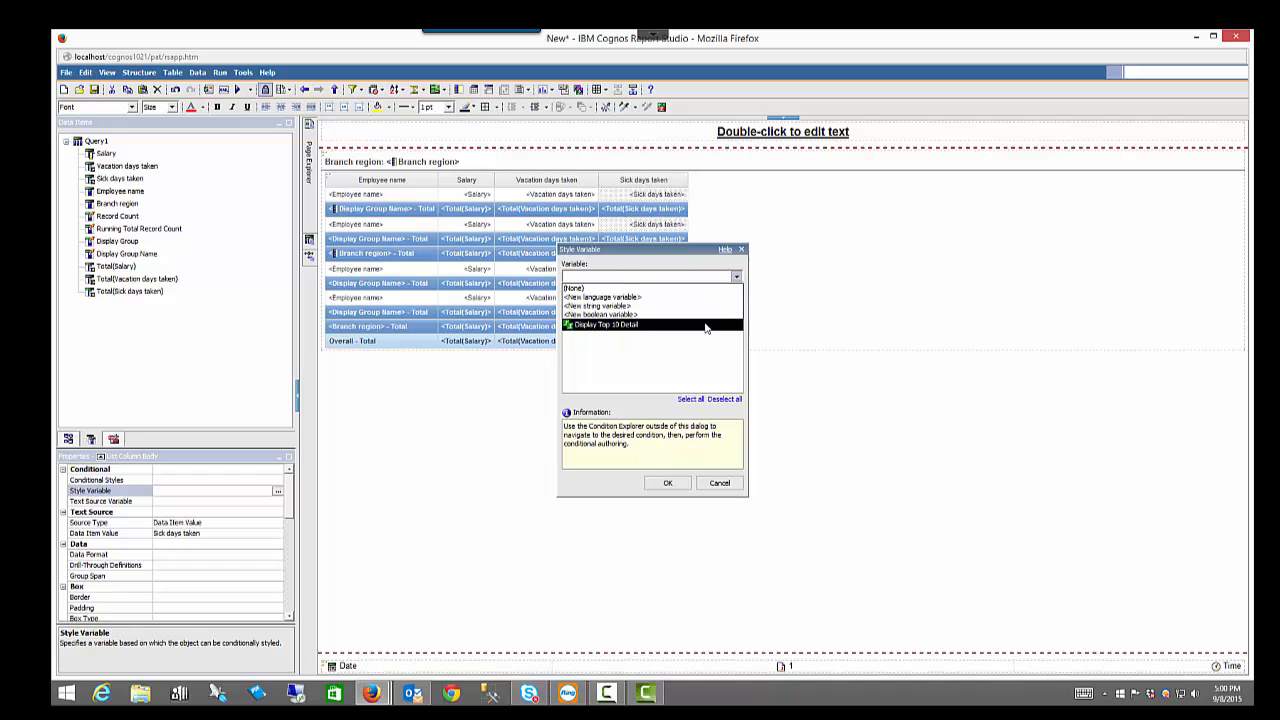
click(704, 325)
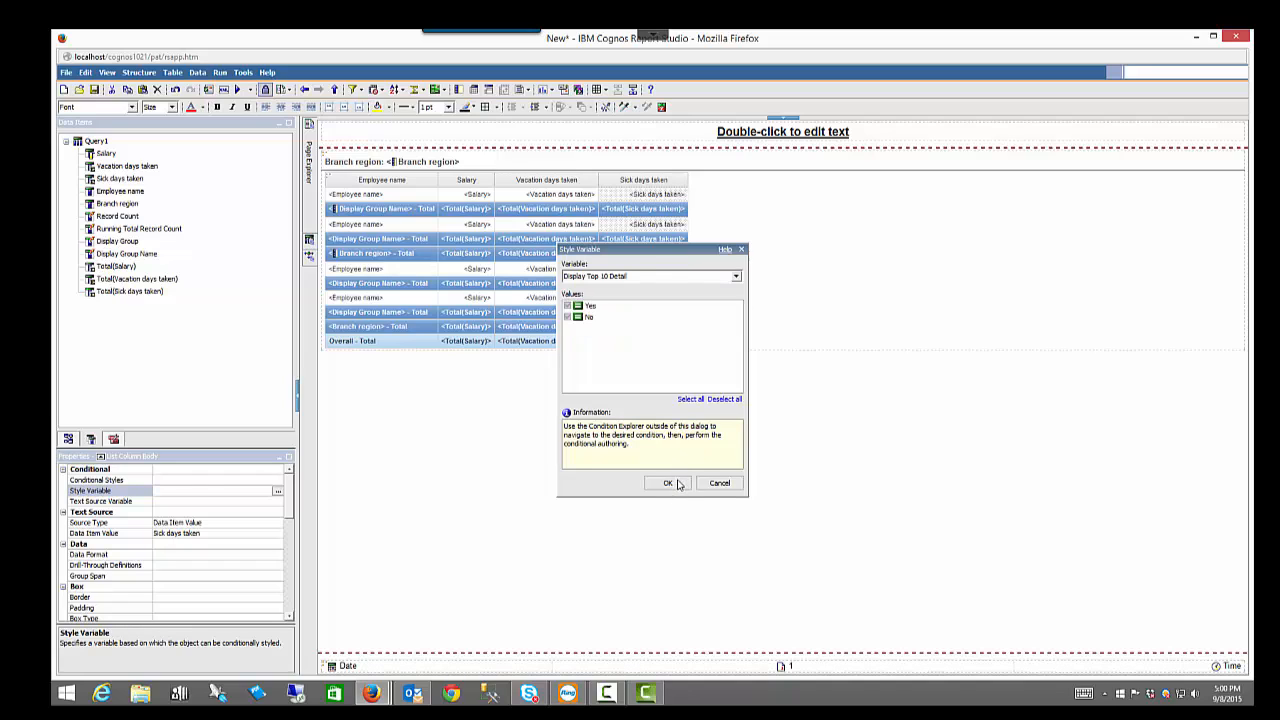
click(675, 485)
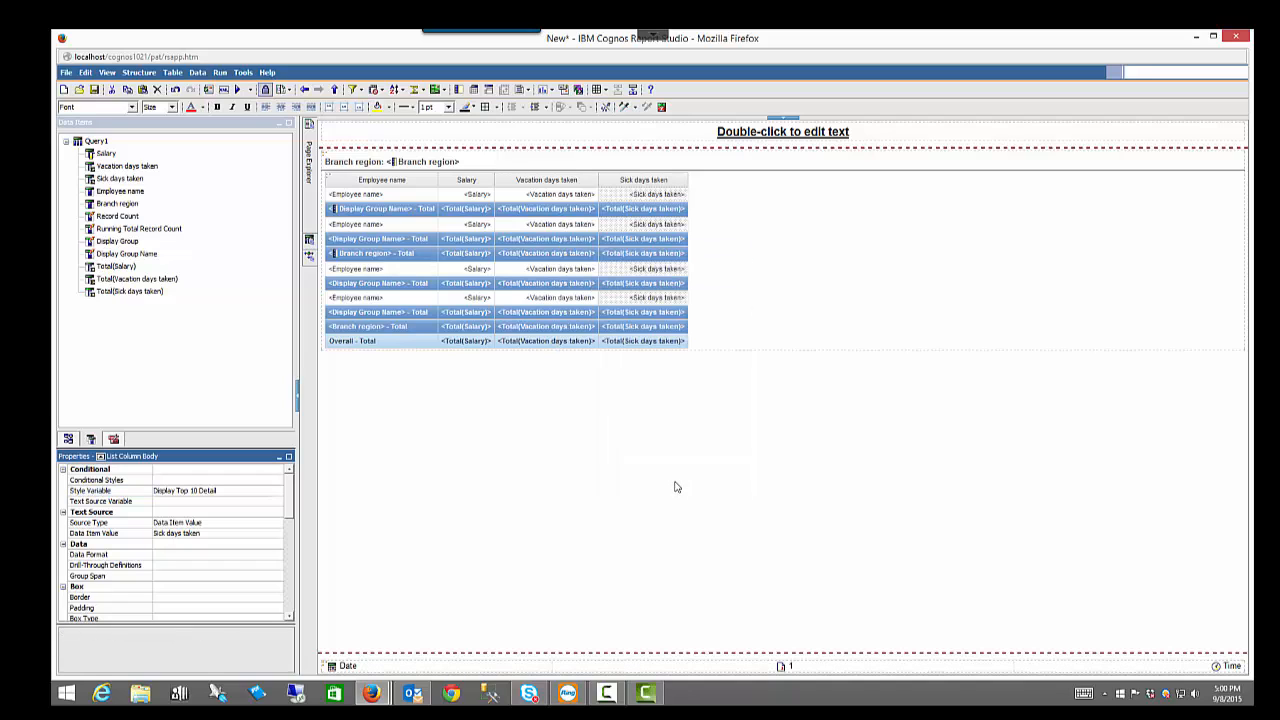
- Set the box type of all four list column bodies to None for the No condition of Display Top 10 Detail
click(418, 195)
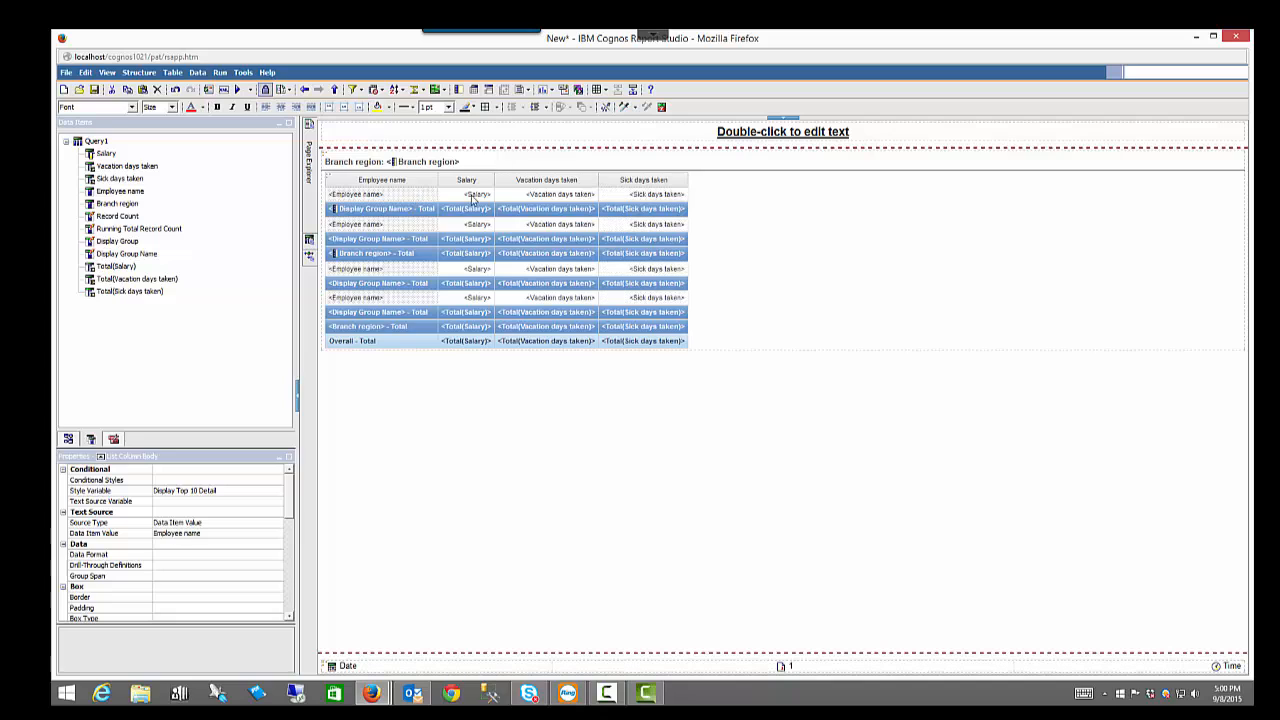
shift+click(610, 199)
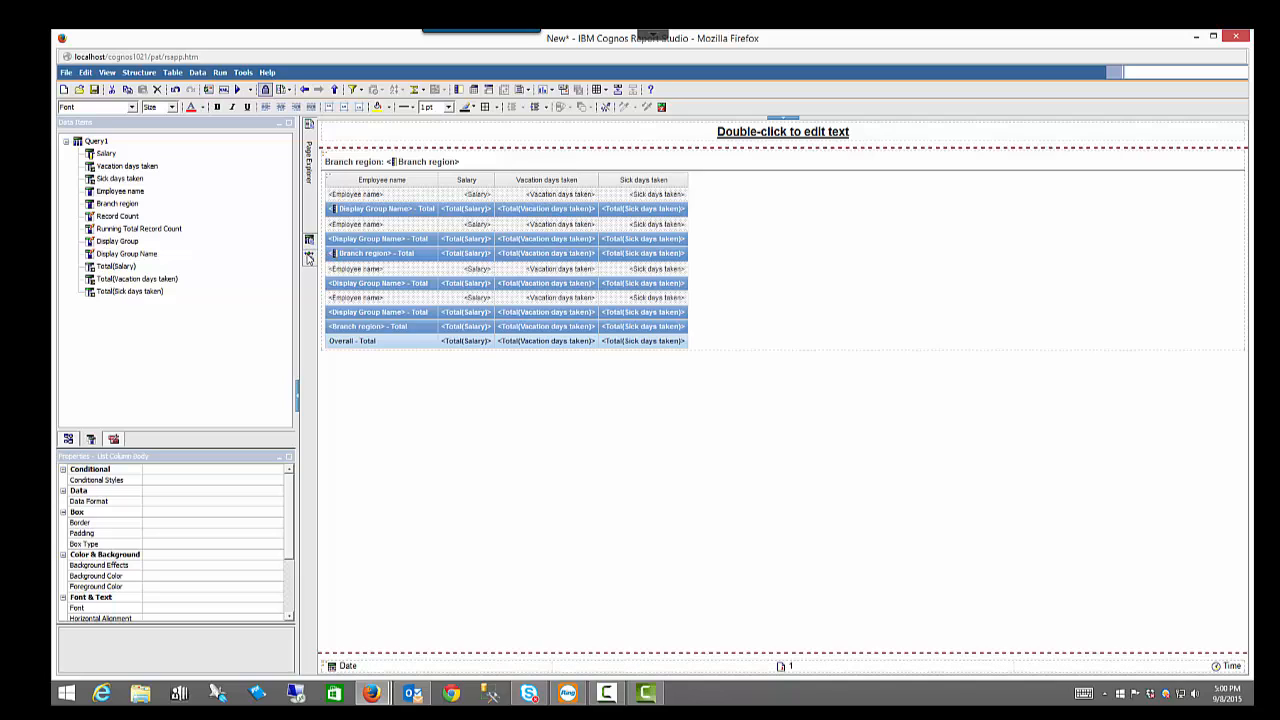
mouse_move(309, 258)
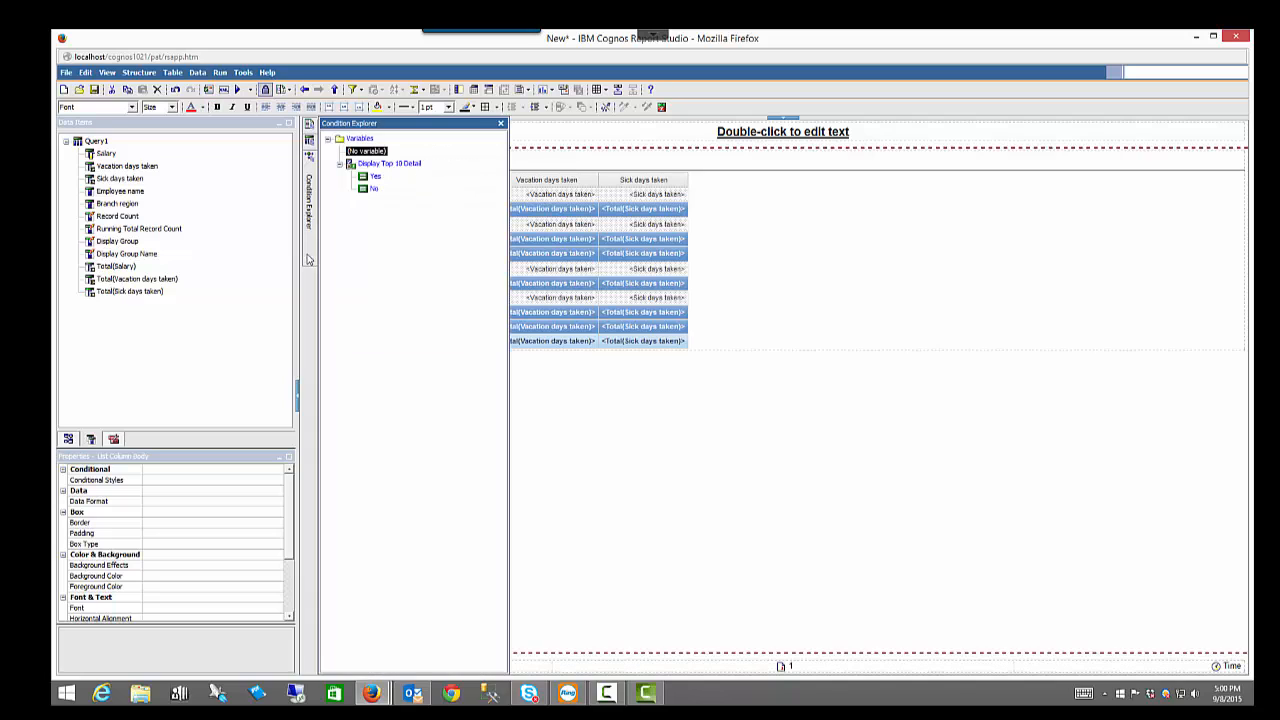
click(373, 189)
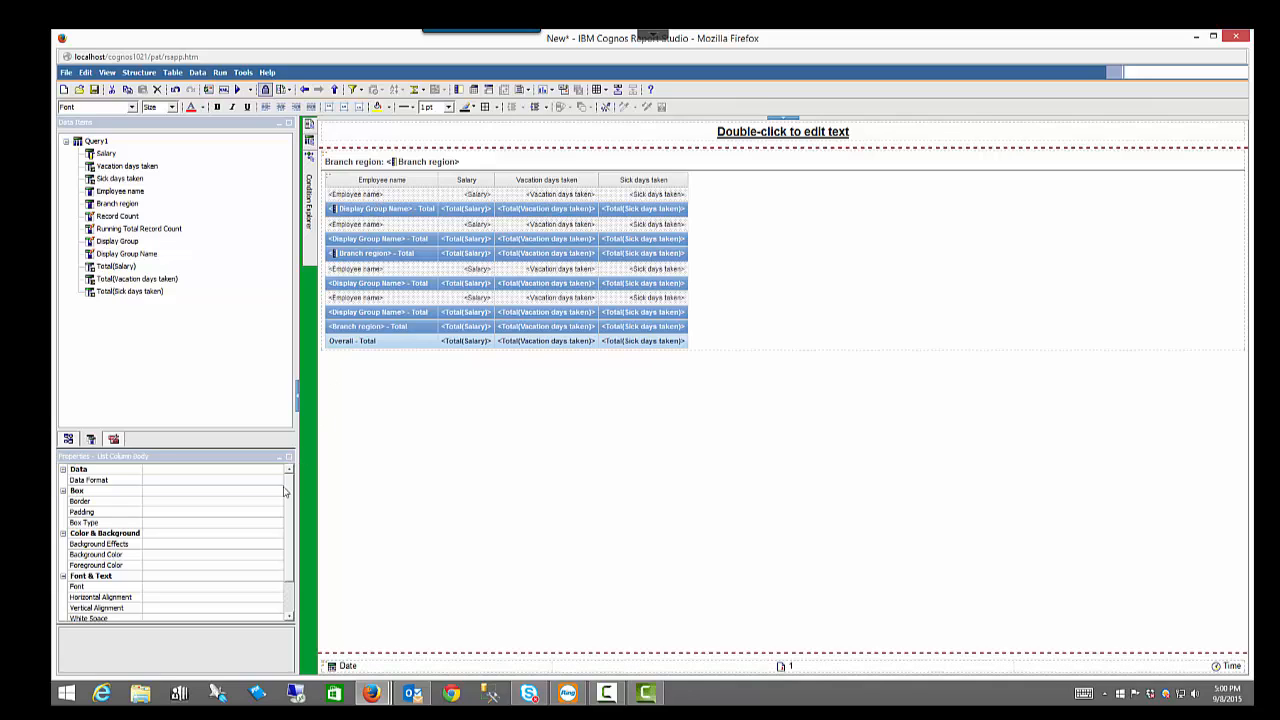
click(266, 528)
click(278, 525)
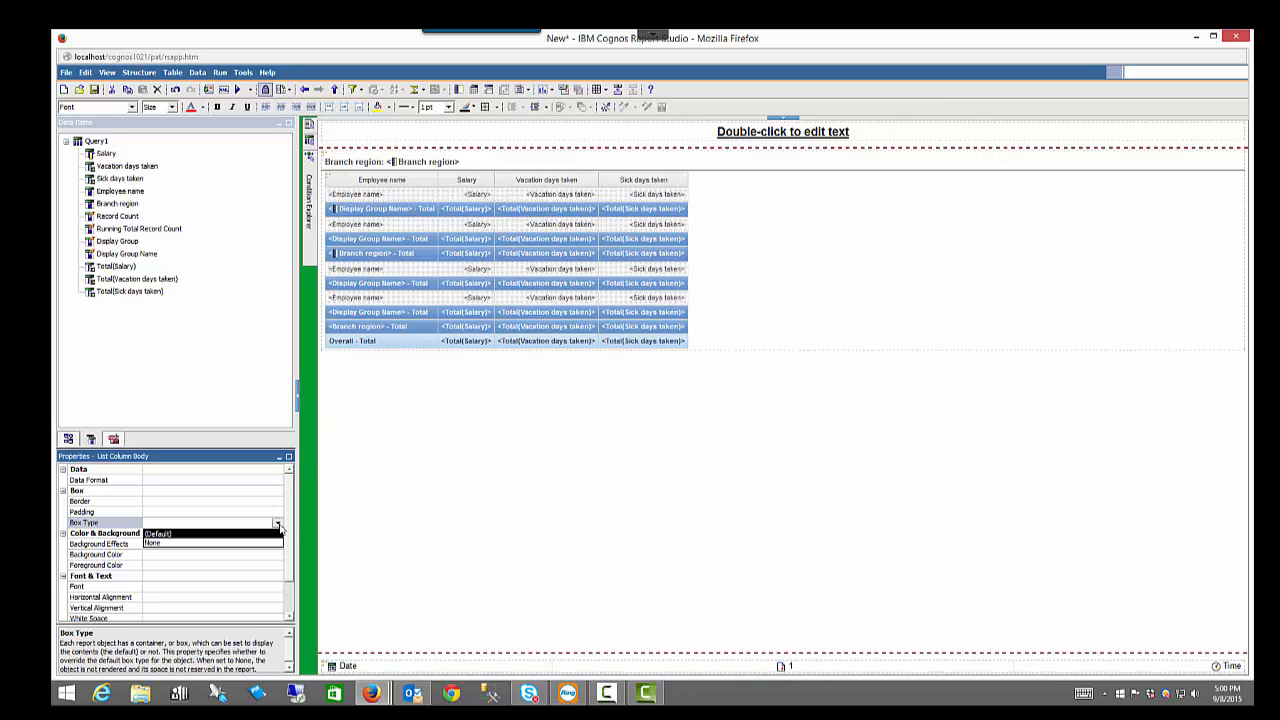
click(273, 543)
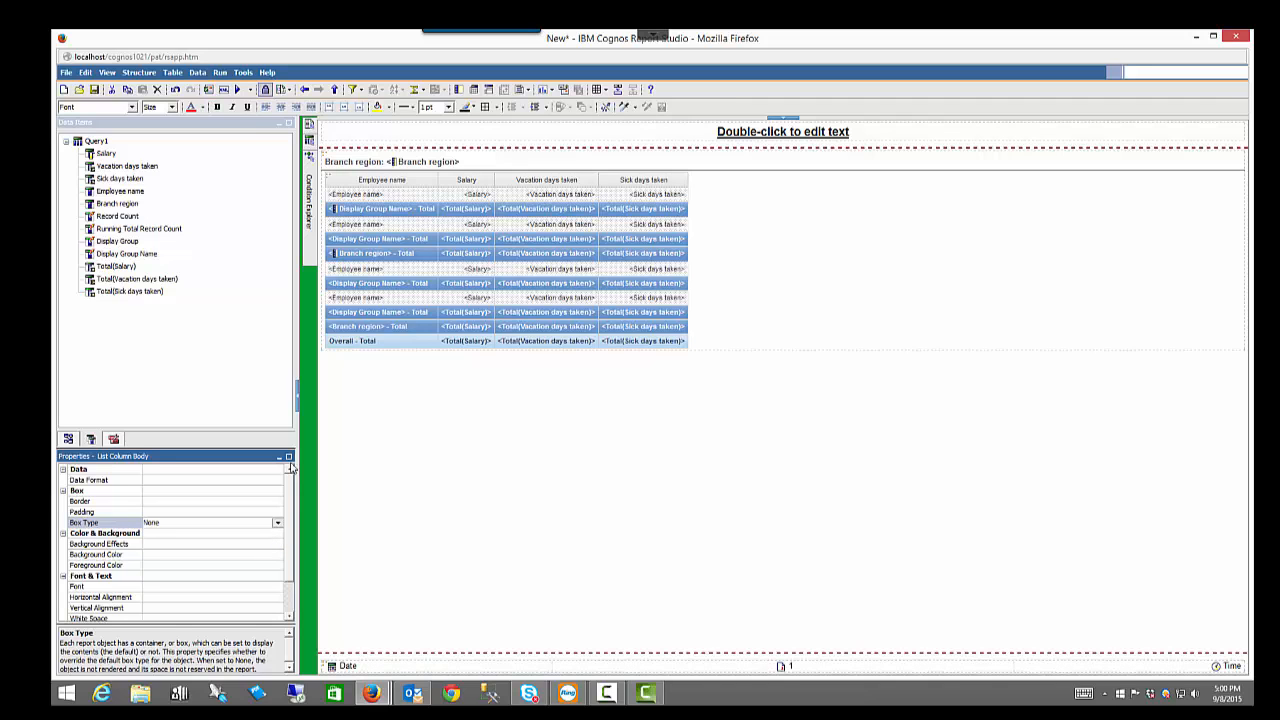
- Run the report to check the conditional hiding of detail rows, and close the output
click(240, 93)
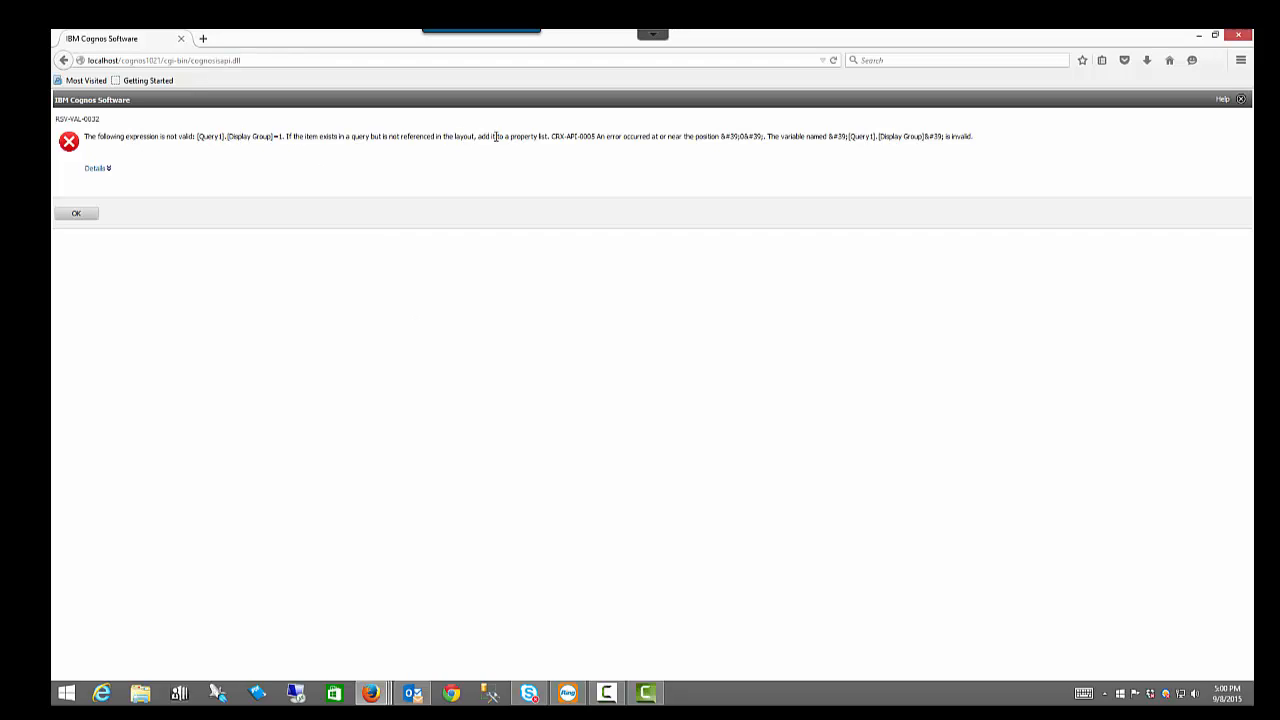
drag(482, 136, 547, 140)
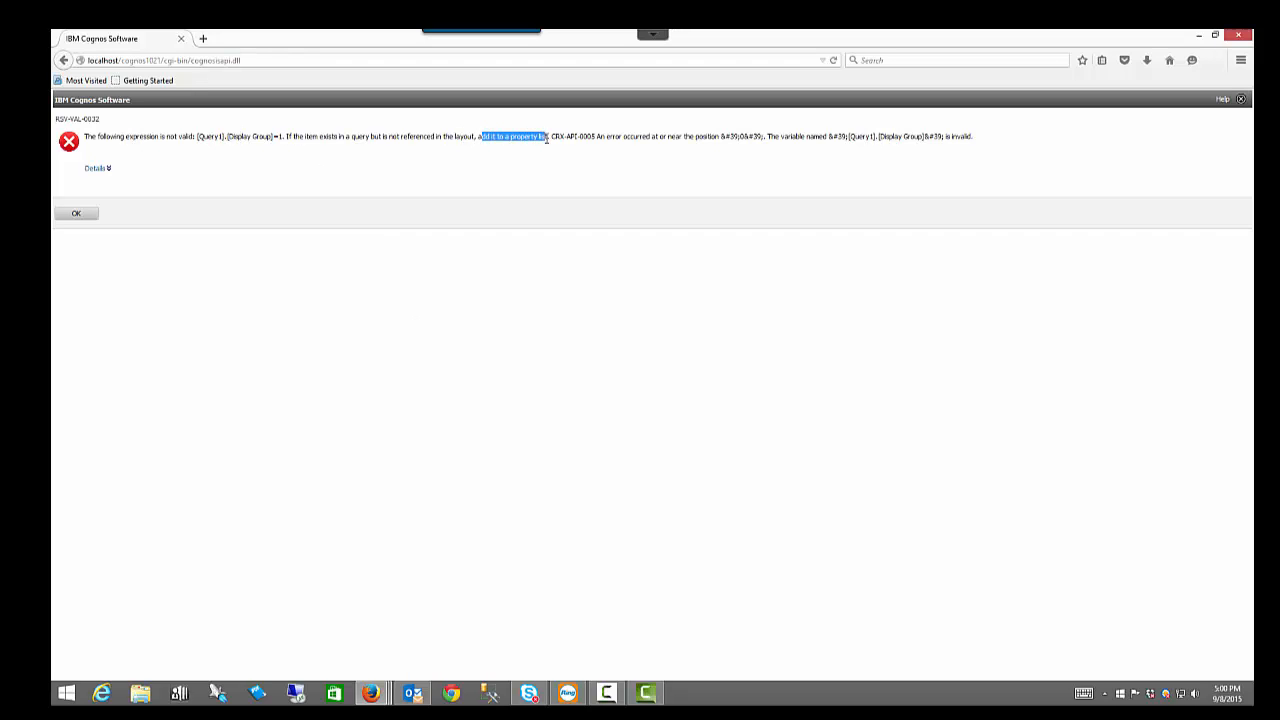
click(77, 214)
- Associate the Display Group data item with the list's properties, run the report to check the regional rows and totals, and close the viewer
scroll(243, 594, down, 2)
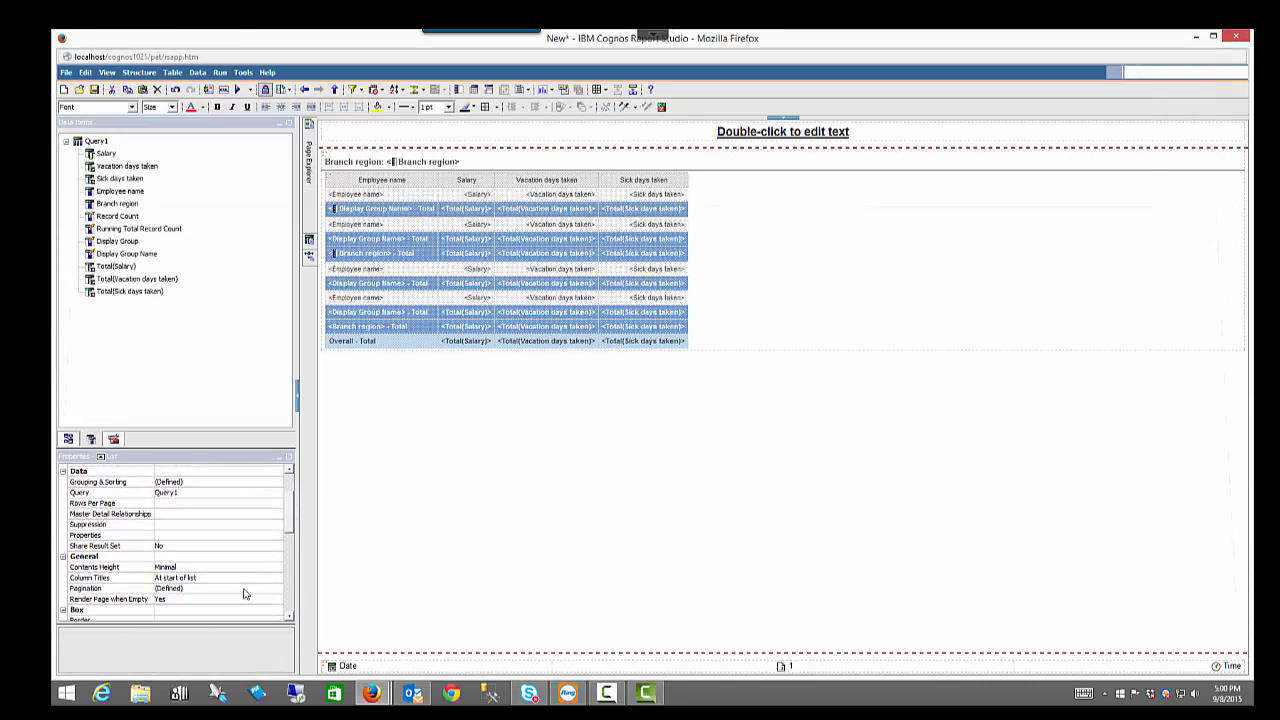
scroll(243, 594, up, 2)
click(248, 587)
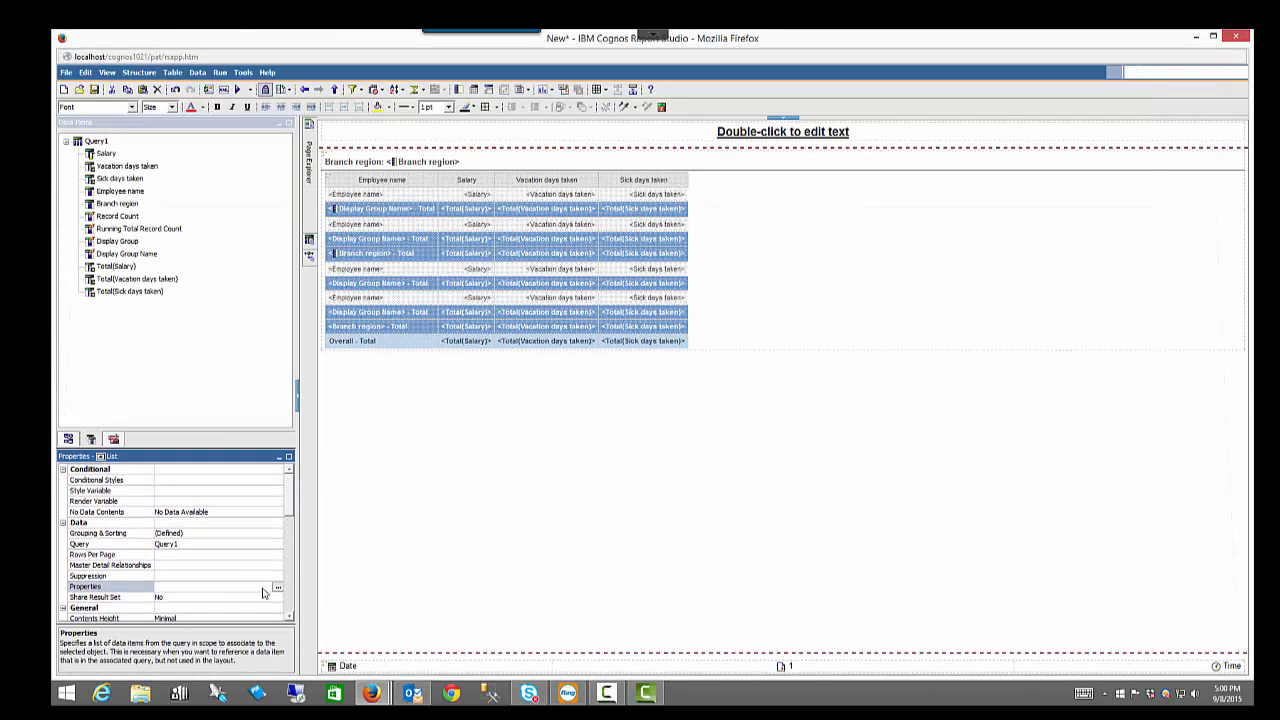
click(277, 587)
drag(740, 355, 740, 398)
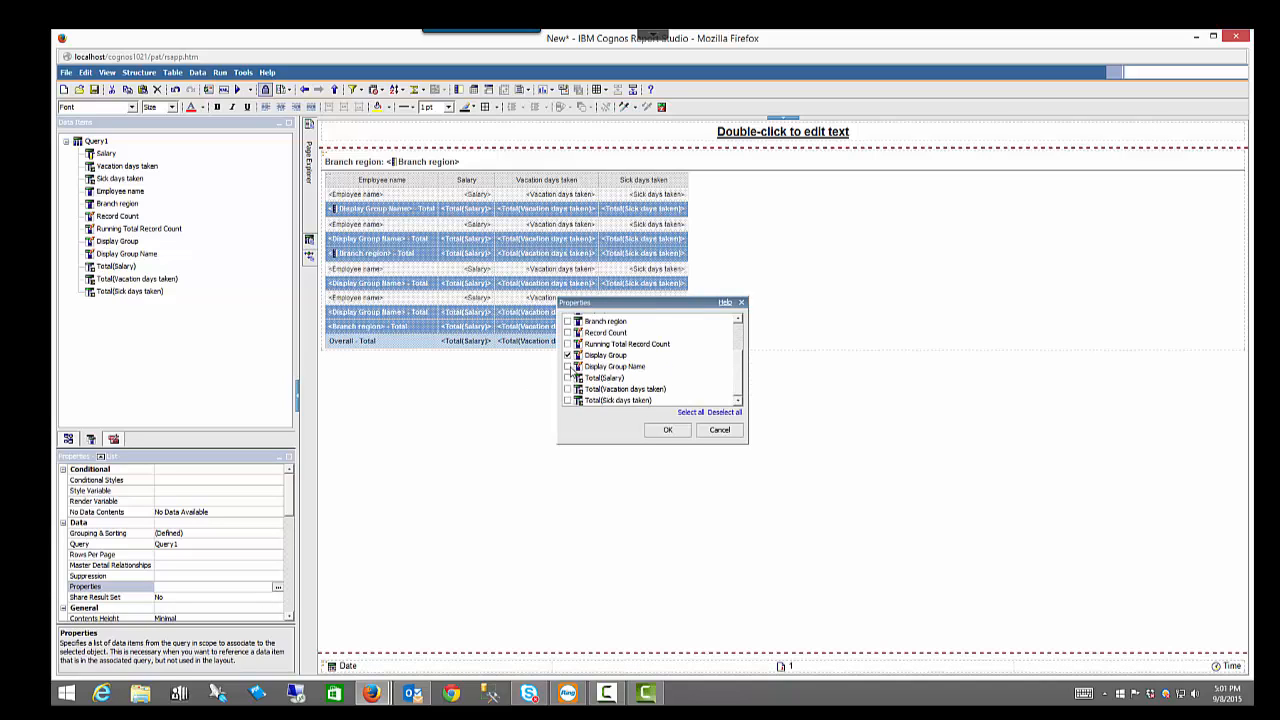
click(668, 430)
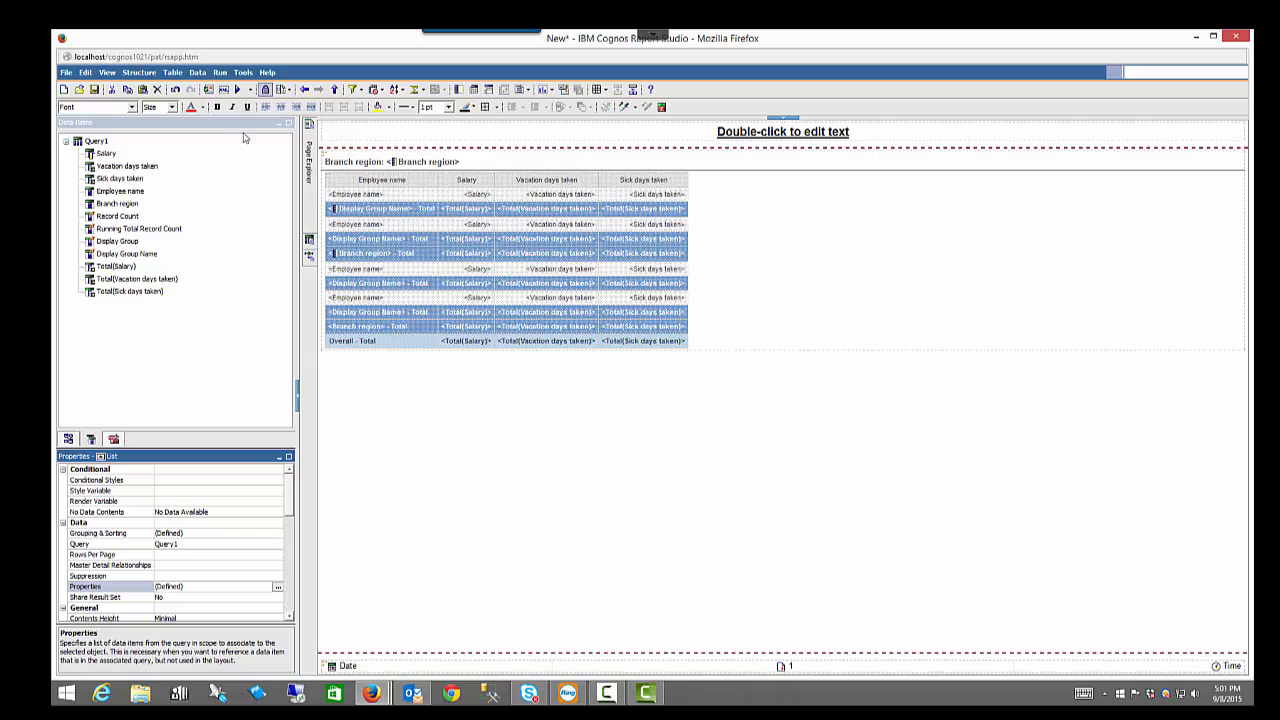
click(237, 89)
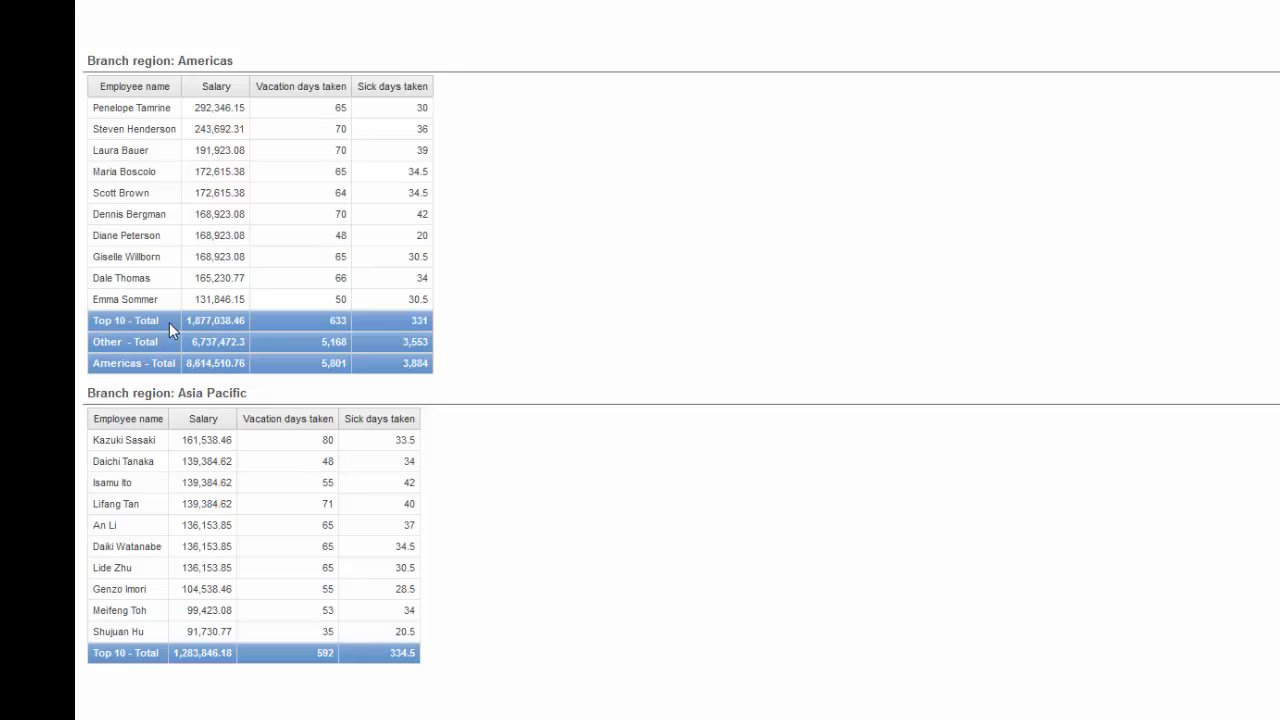
click(1262, 8)
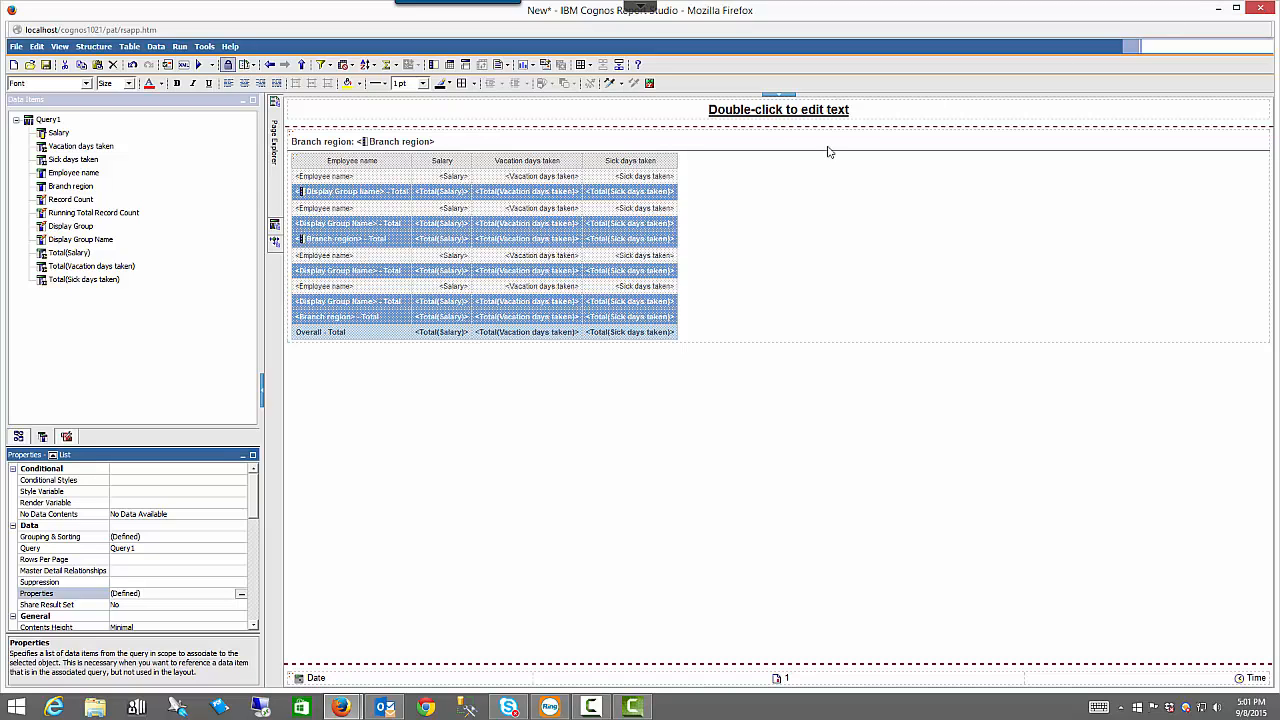
- Assign the existing Display Top 10 Detail style variable to the Display Group Name total list row, with the Yes condition active
click(350, 204)
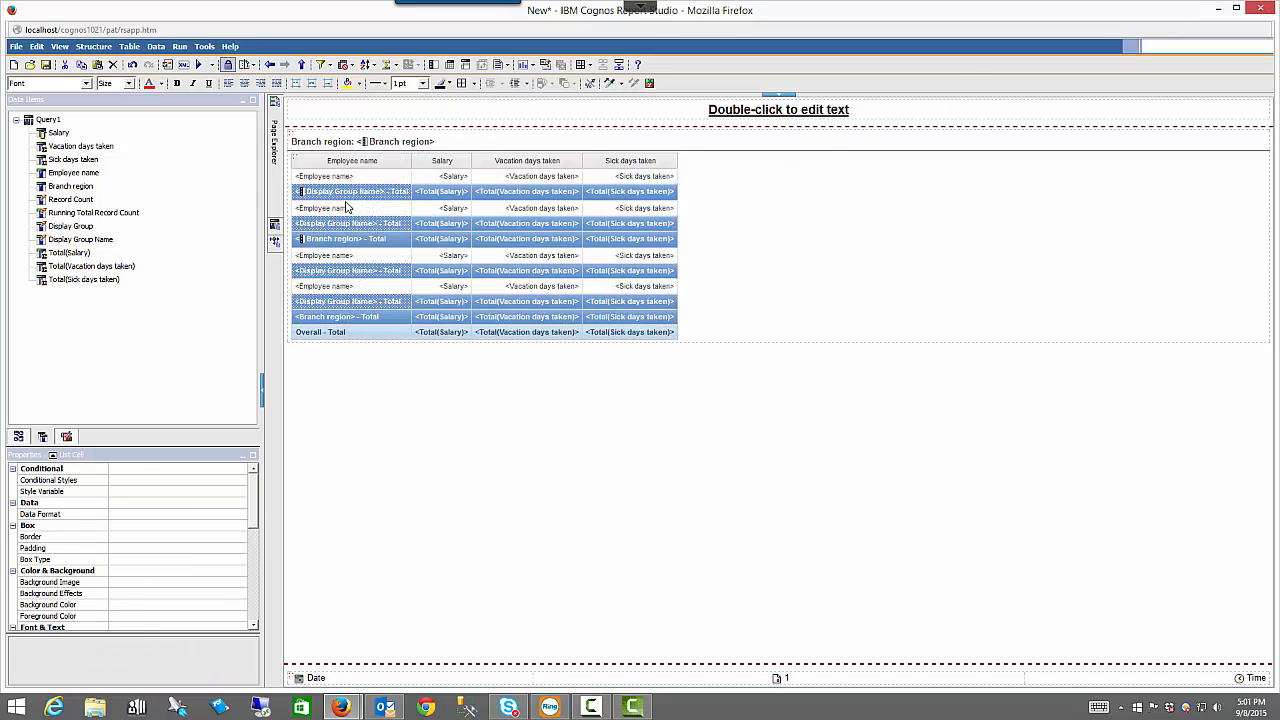
click(55, 457)
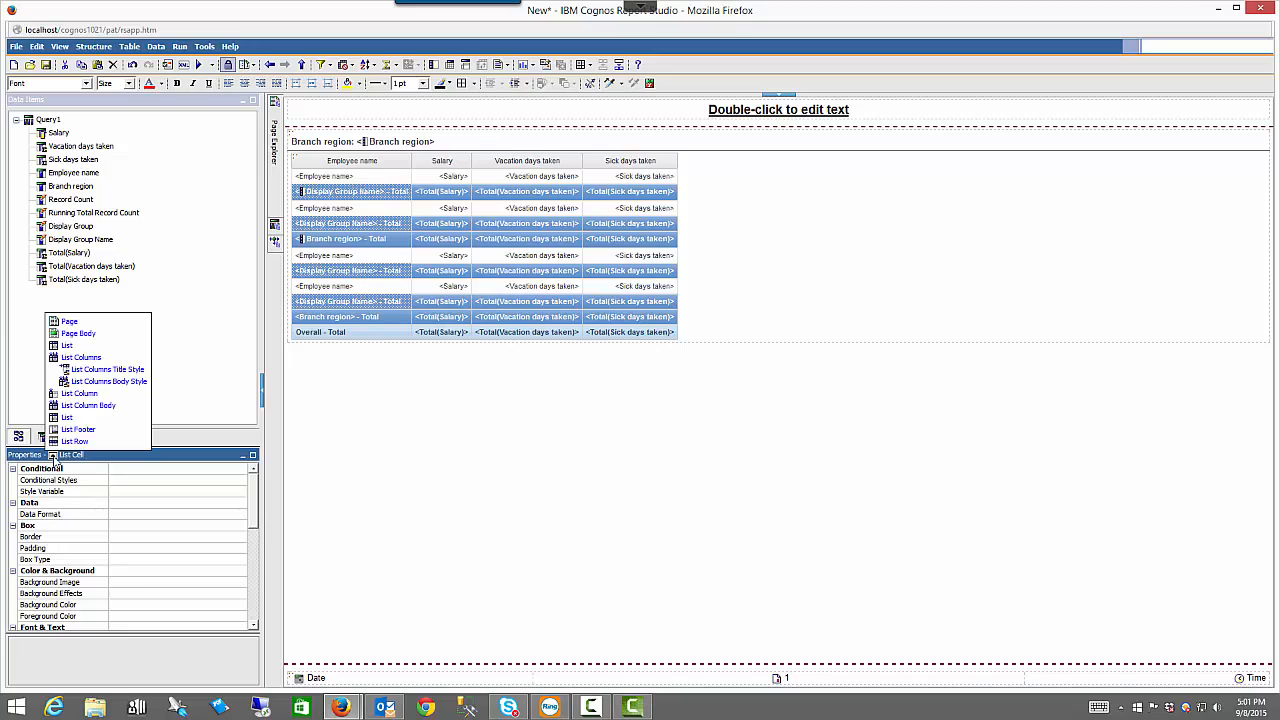
click(70, 451)
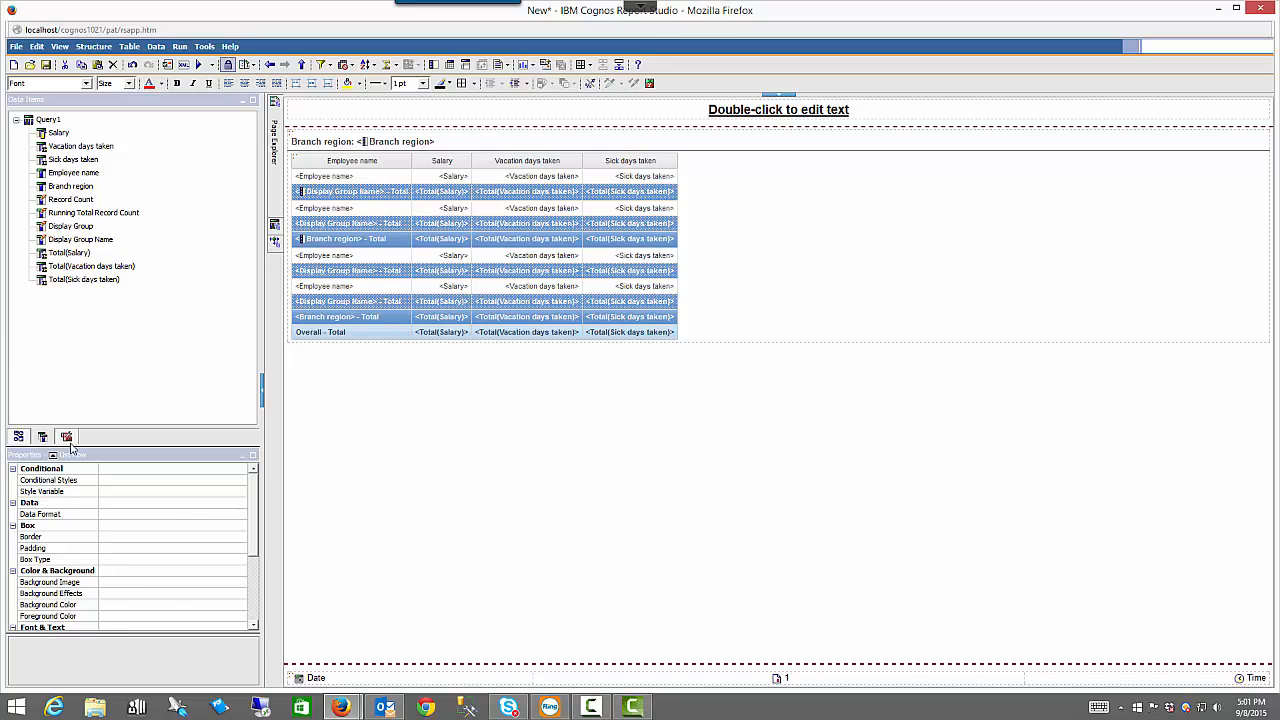
mouse_move(276, 247)
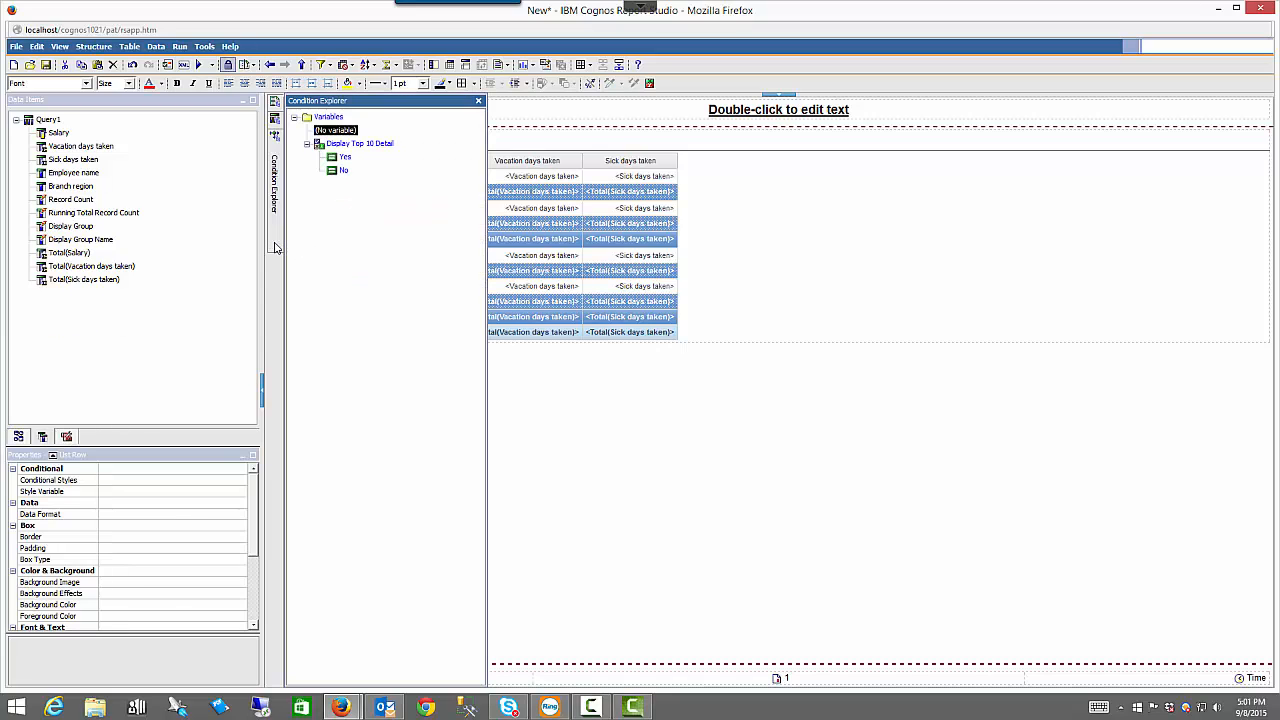
click(344, 158)
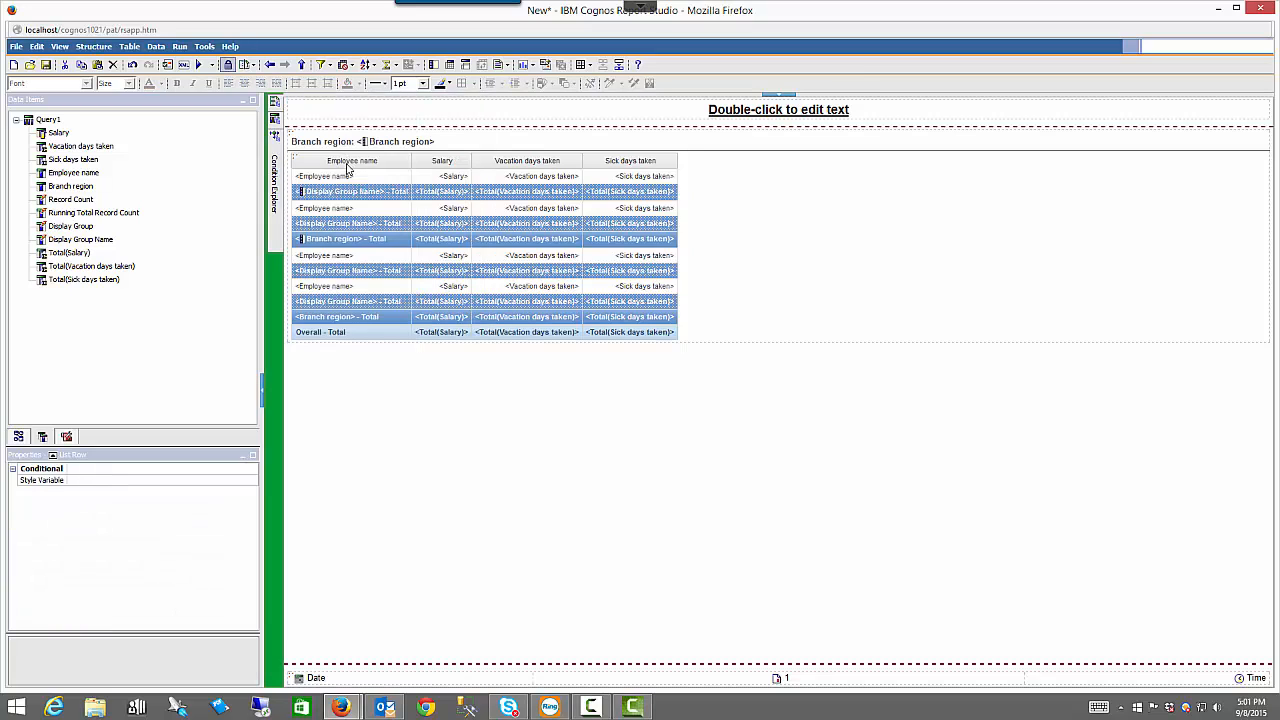
click(250, 482)
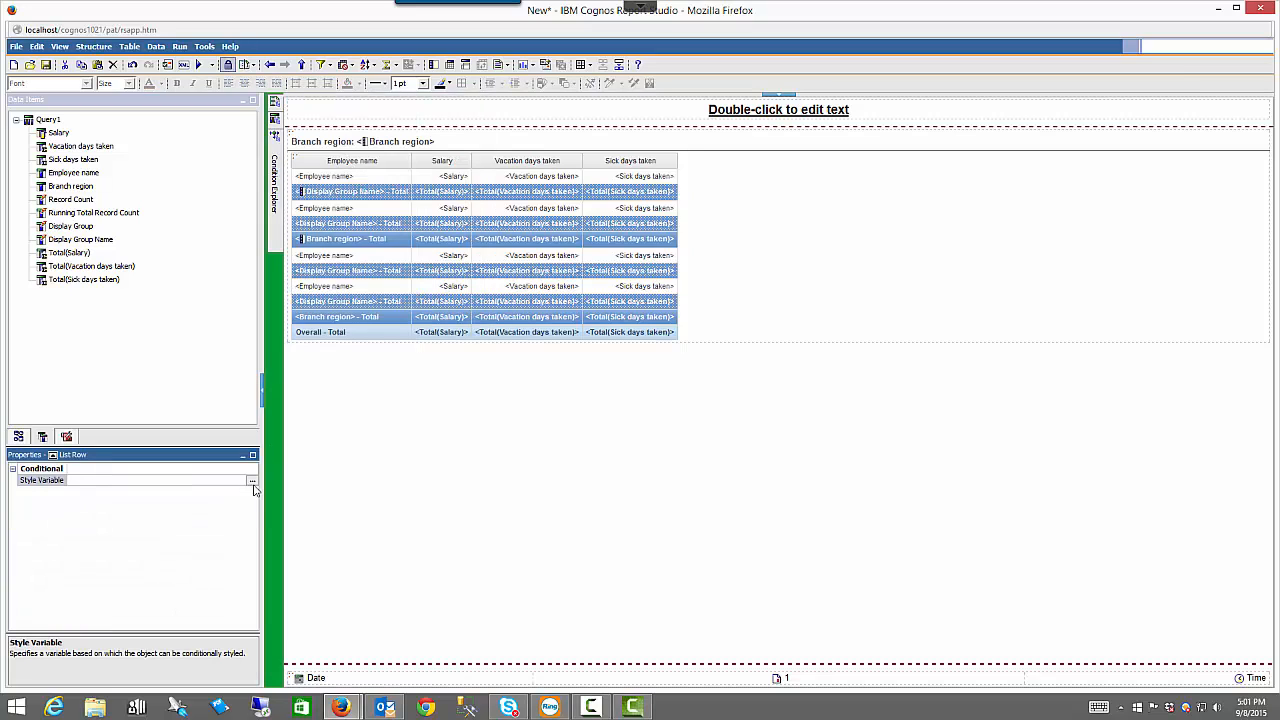
click(253, 484)
click(729, 266)
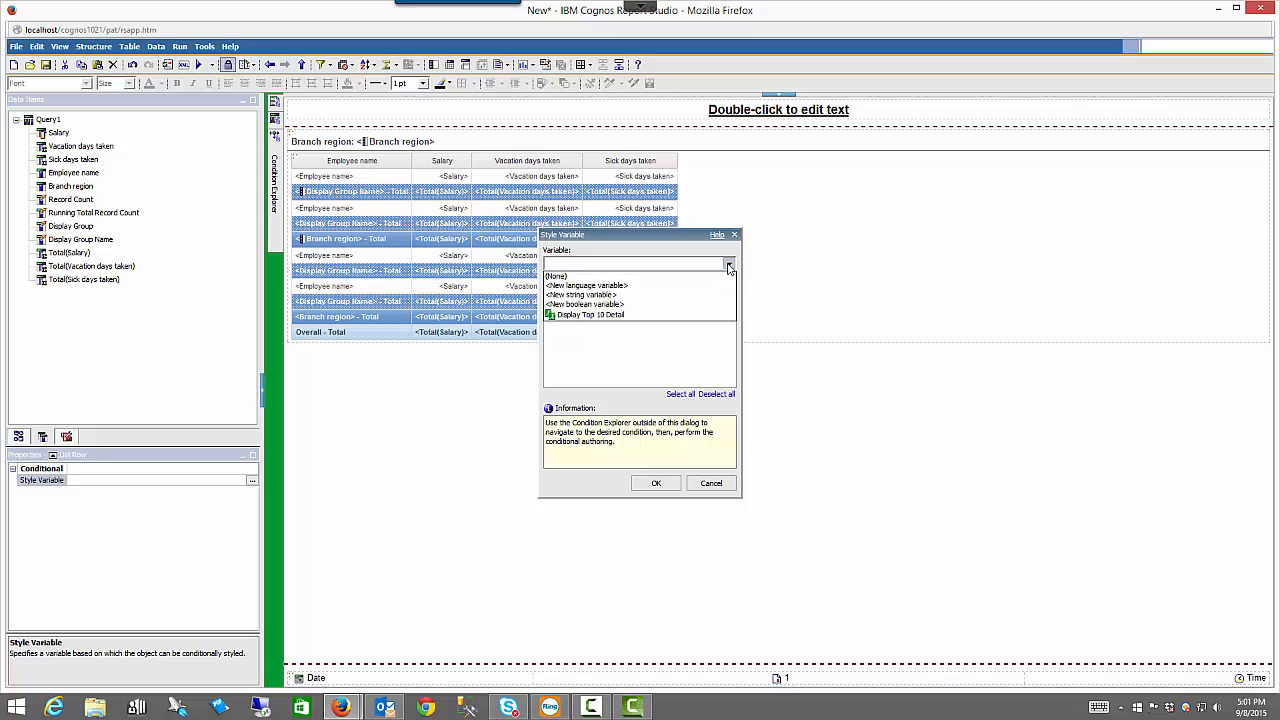
click(695, 315)
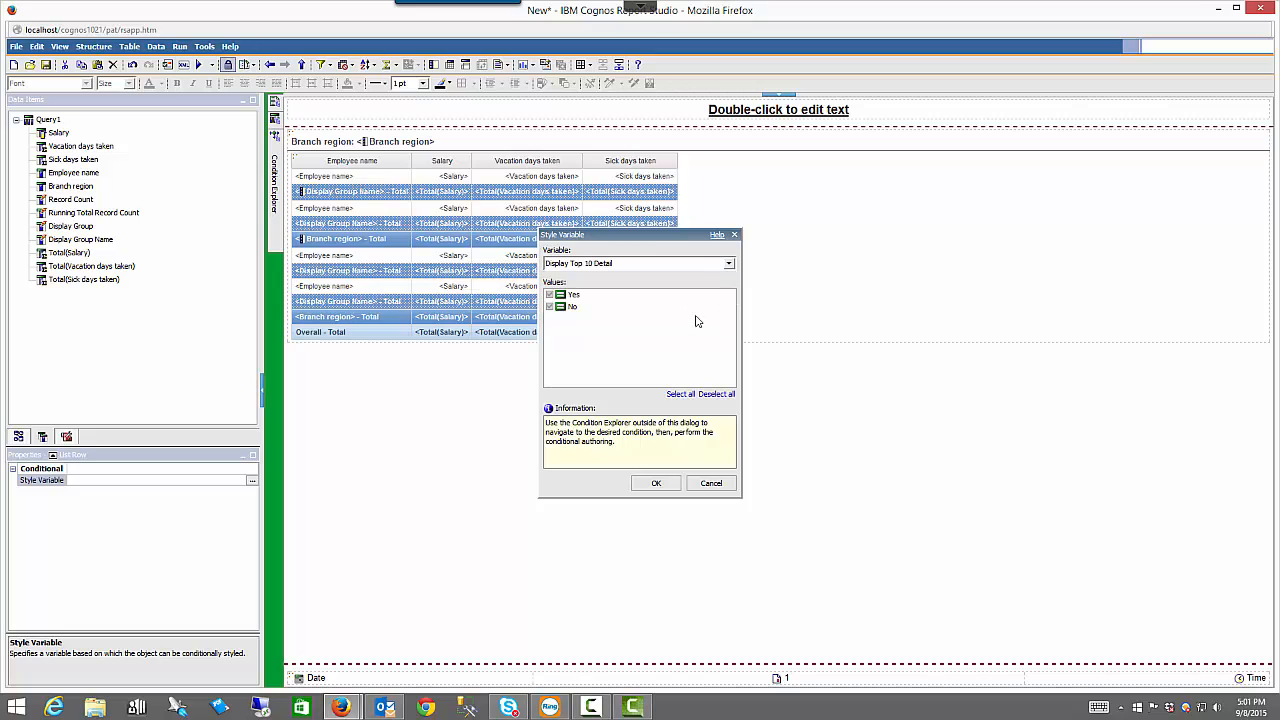
click(656, 483)
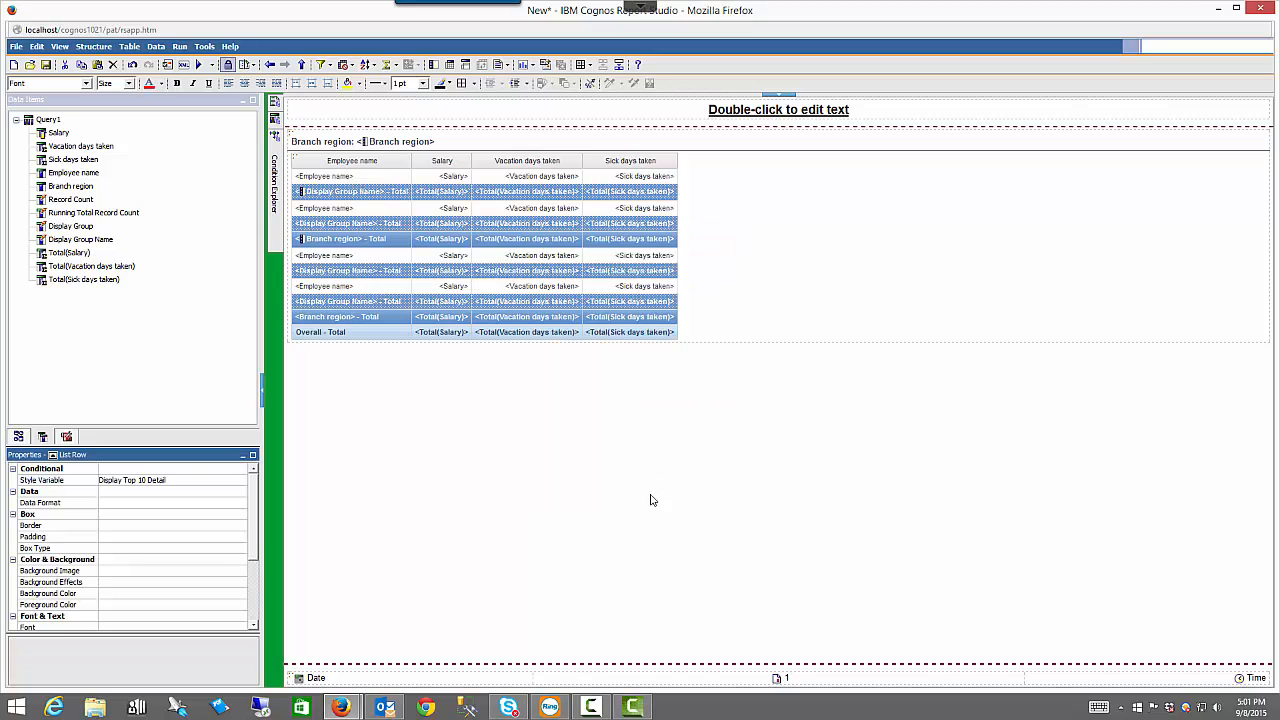
- Set the Display Group Name total row's box type to None for the Yes condition, and run the report
click(210, 550)
click(242, 550)
click(219, 570)
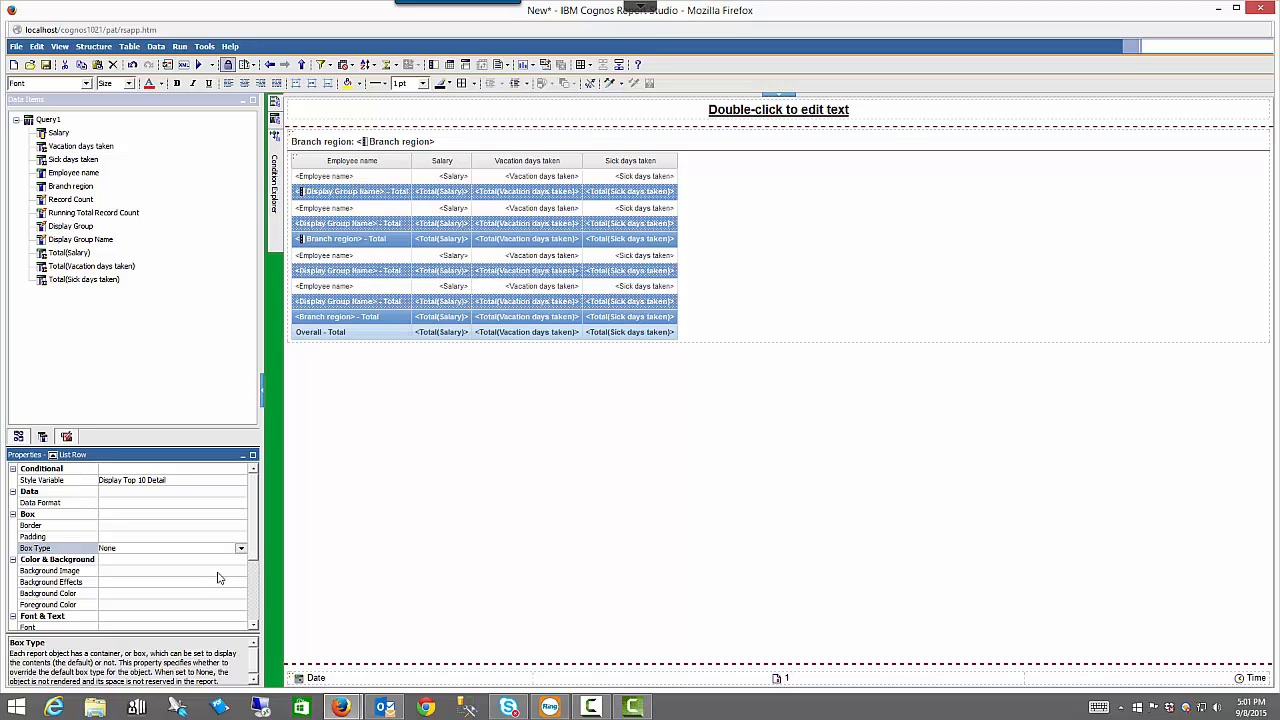
click(198, 64)
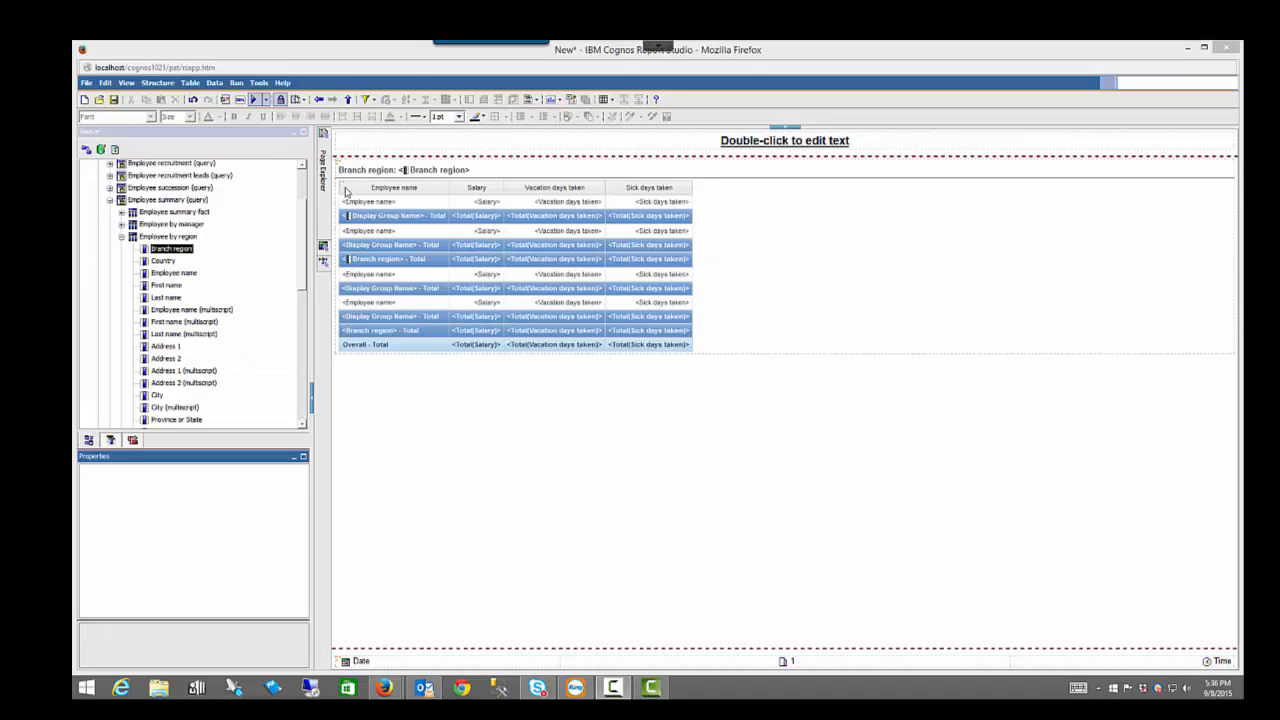
- Set the list's rows per page to 100, run the report to check the output, and close the viewer
click(343, 187)
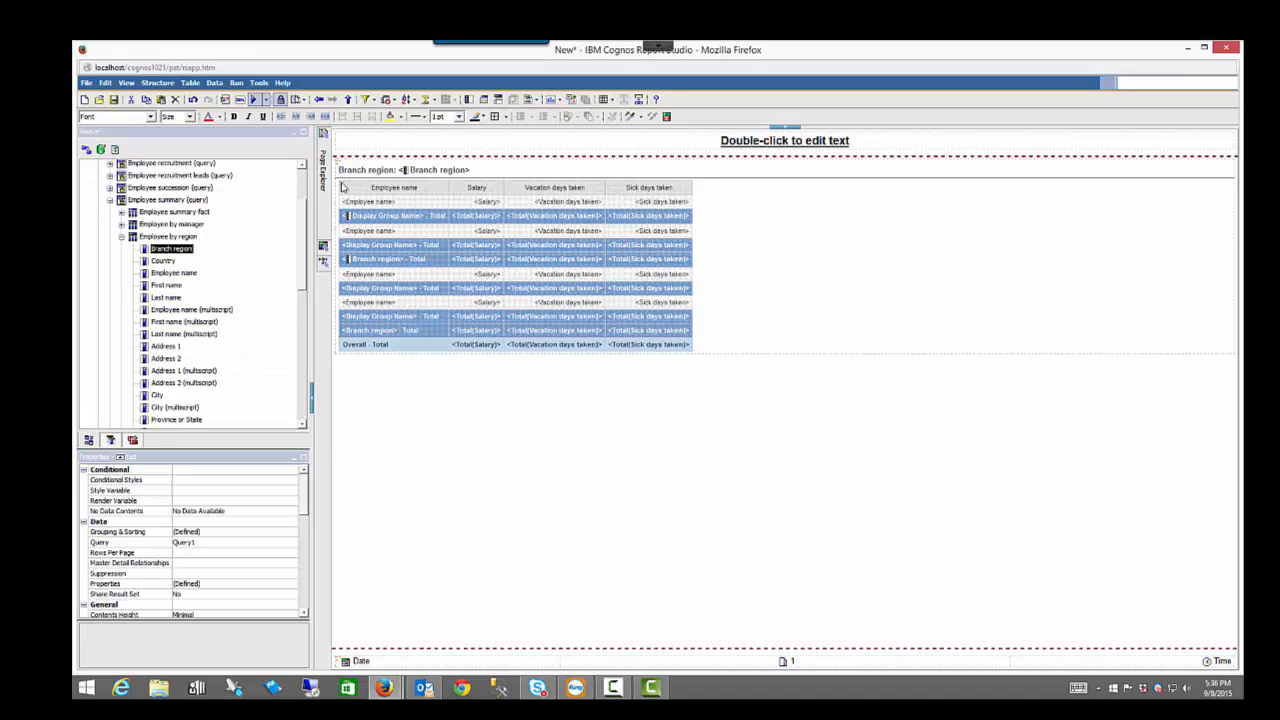
click(283, 553)
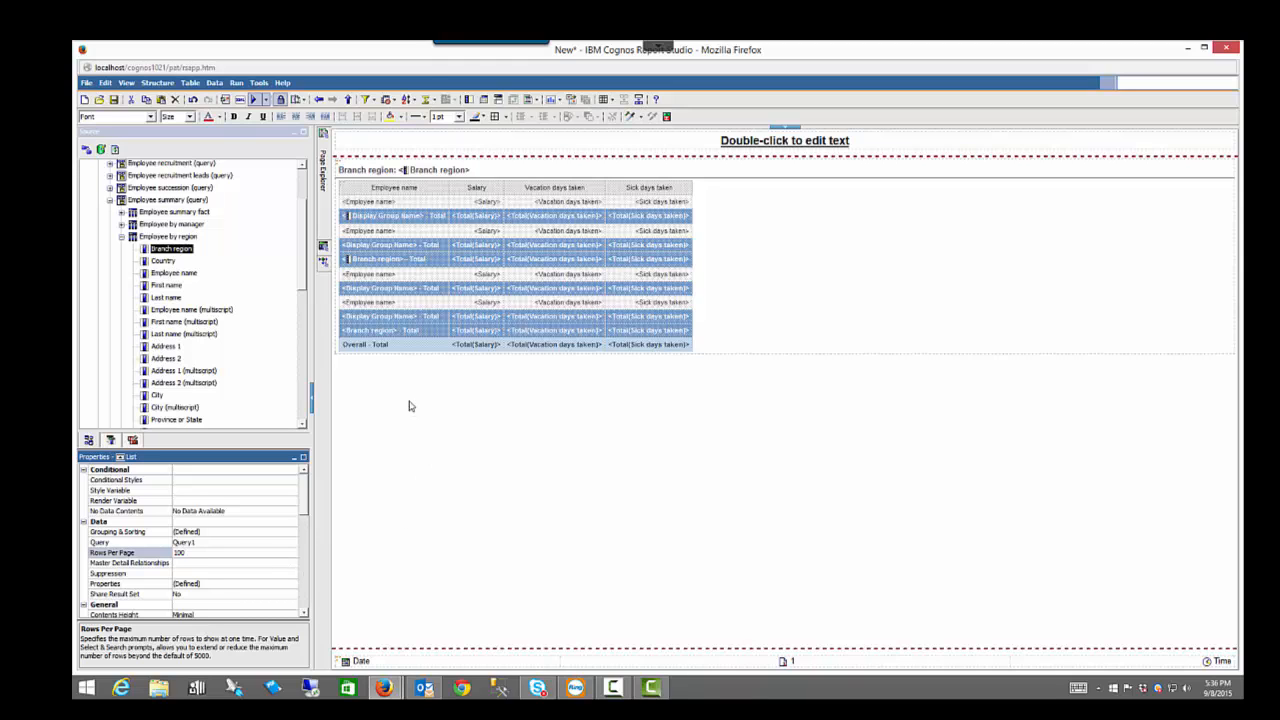
click(255, 100)
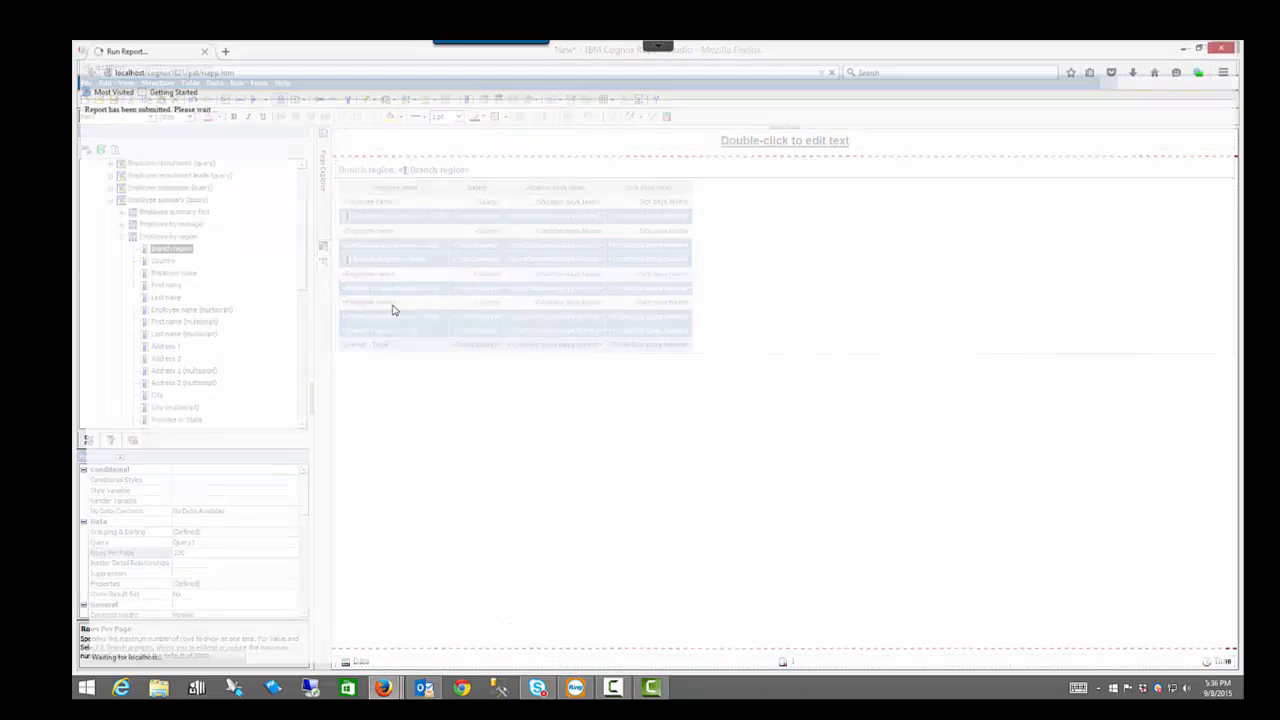
click(1229, 46)
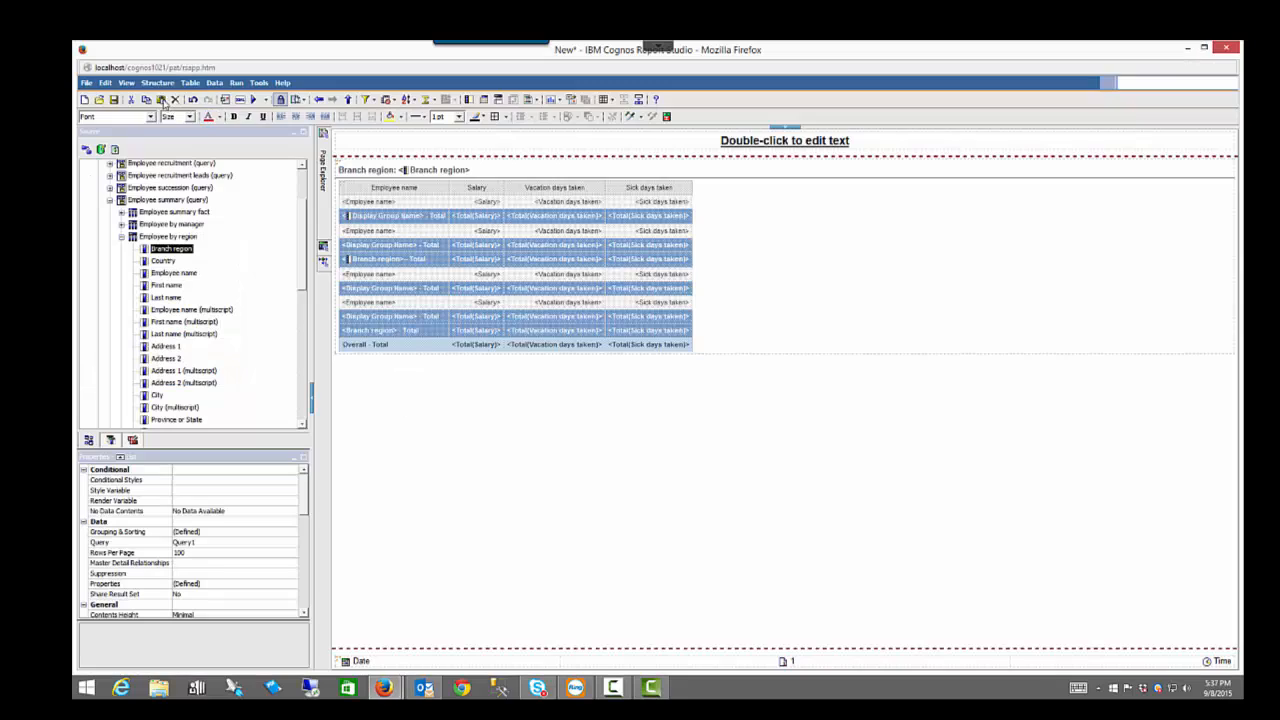
- Remove the overall footer from the list and add a list page footer instead
click(156, 83)
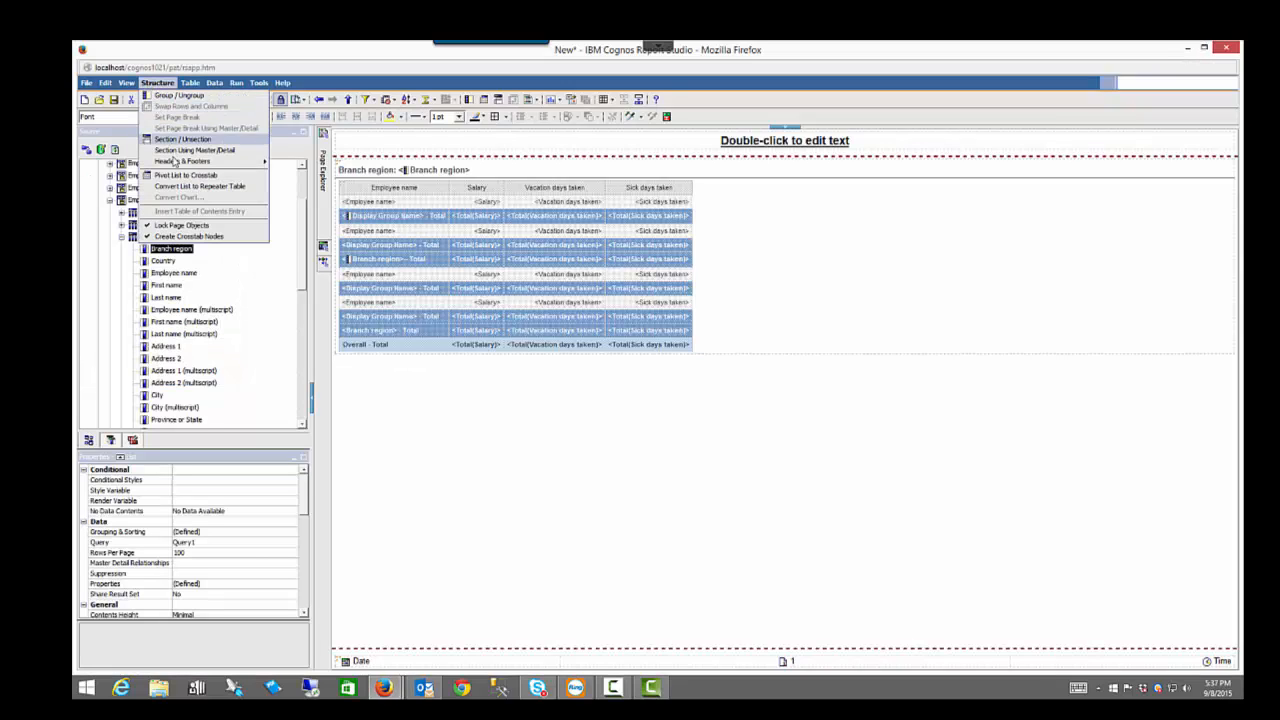
mouse_move(176, 161)
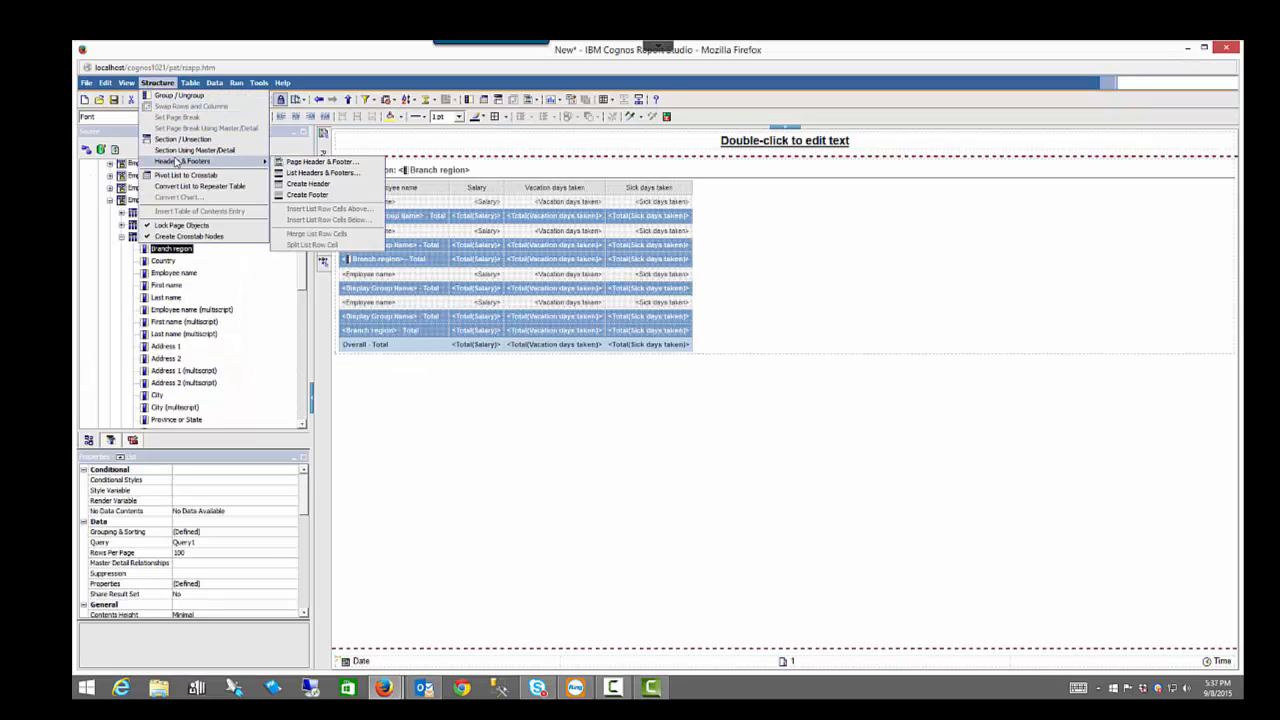
click(306, 174)
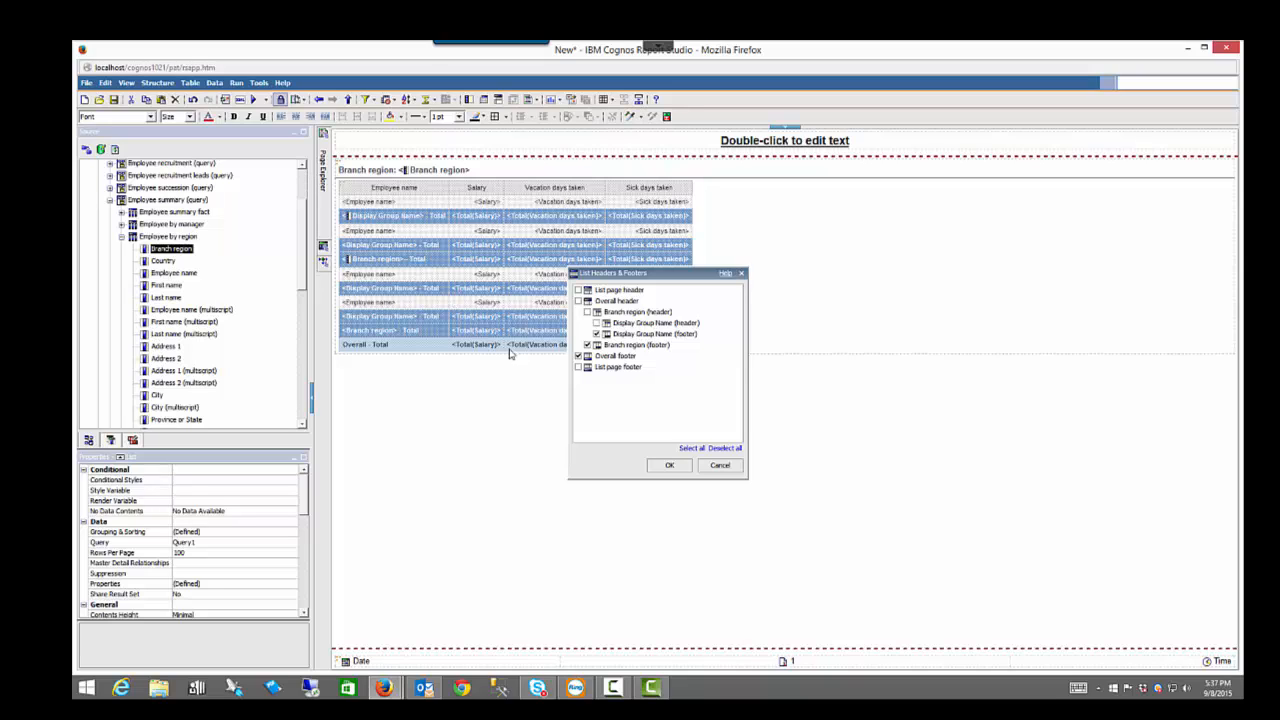
click(578, 357)
click(578, 368)
click(669, 467)
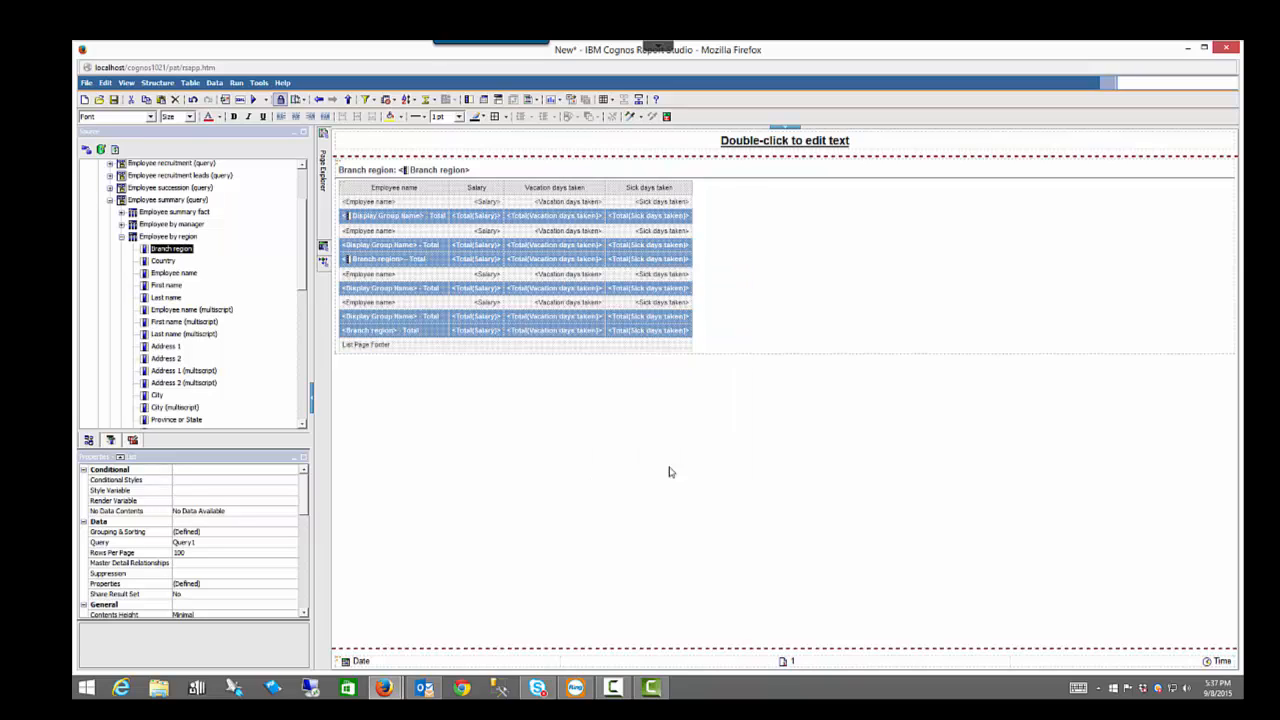
- Unlock the page objects and delete the placeholder text from the list page footer cell
click(434, 346)
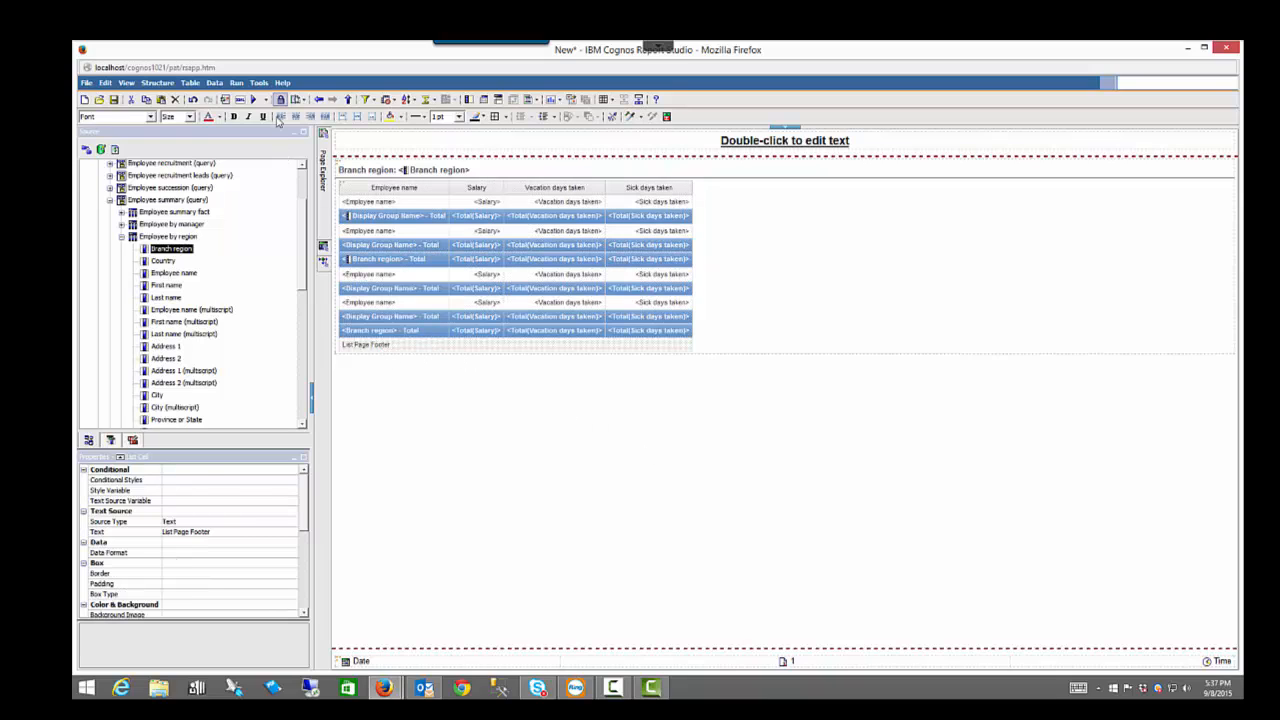
click(370, 347)
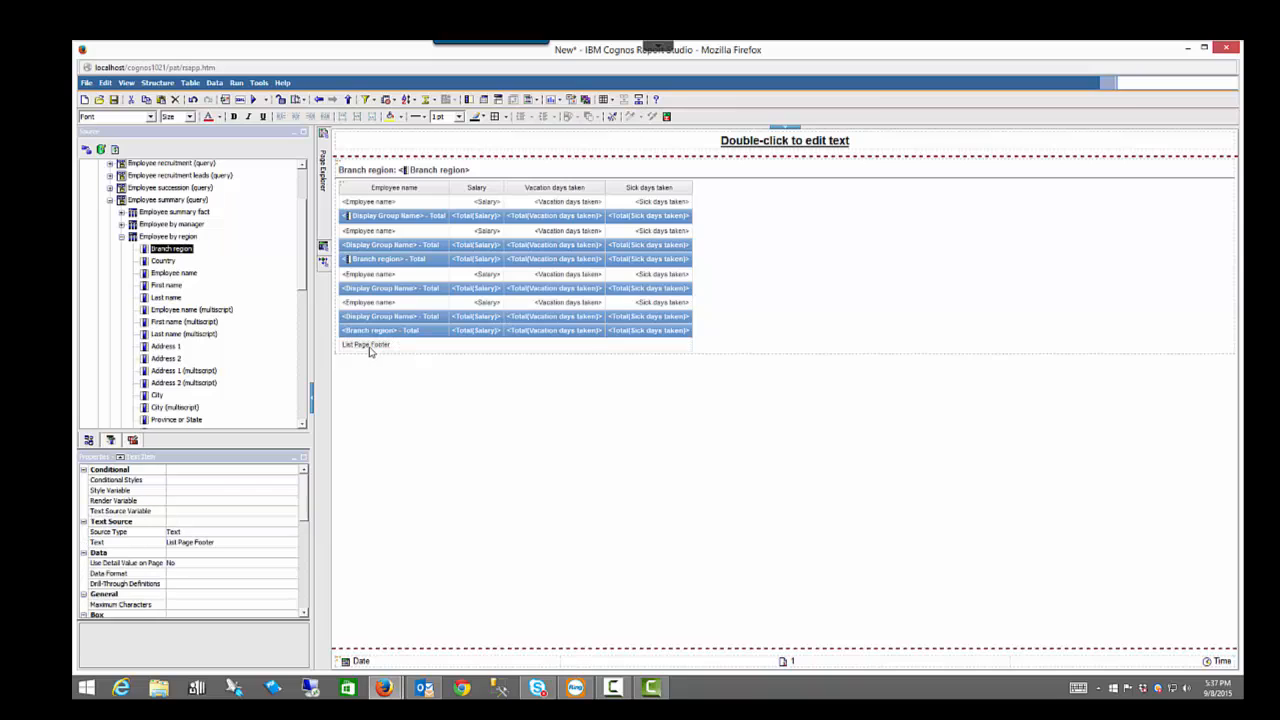
key(Delete)
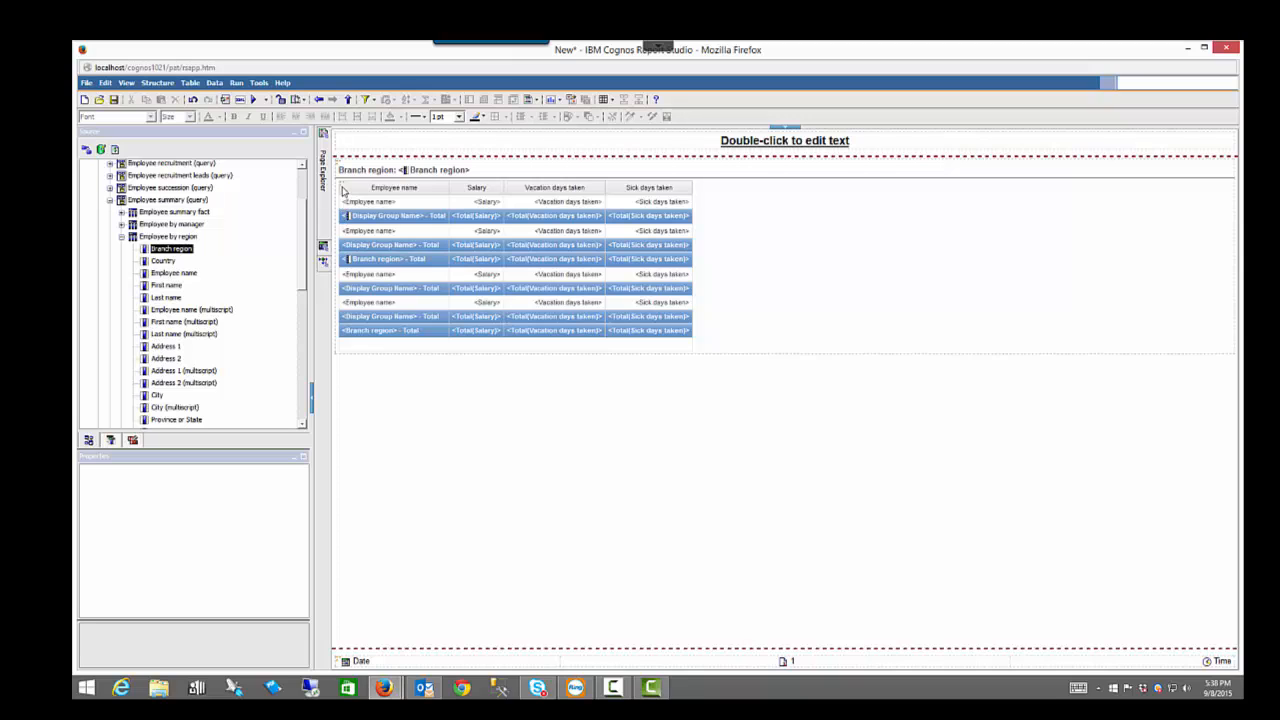
- Copy the entire list and paste it into the empty list page footer cell
click(343, 188)
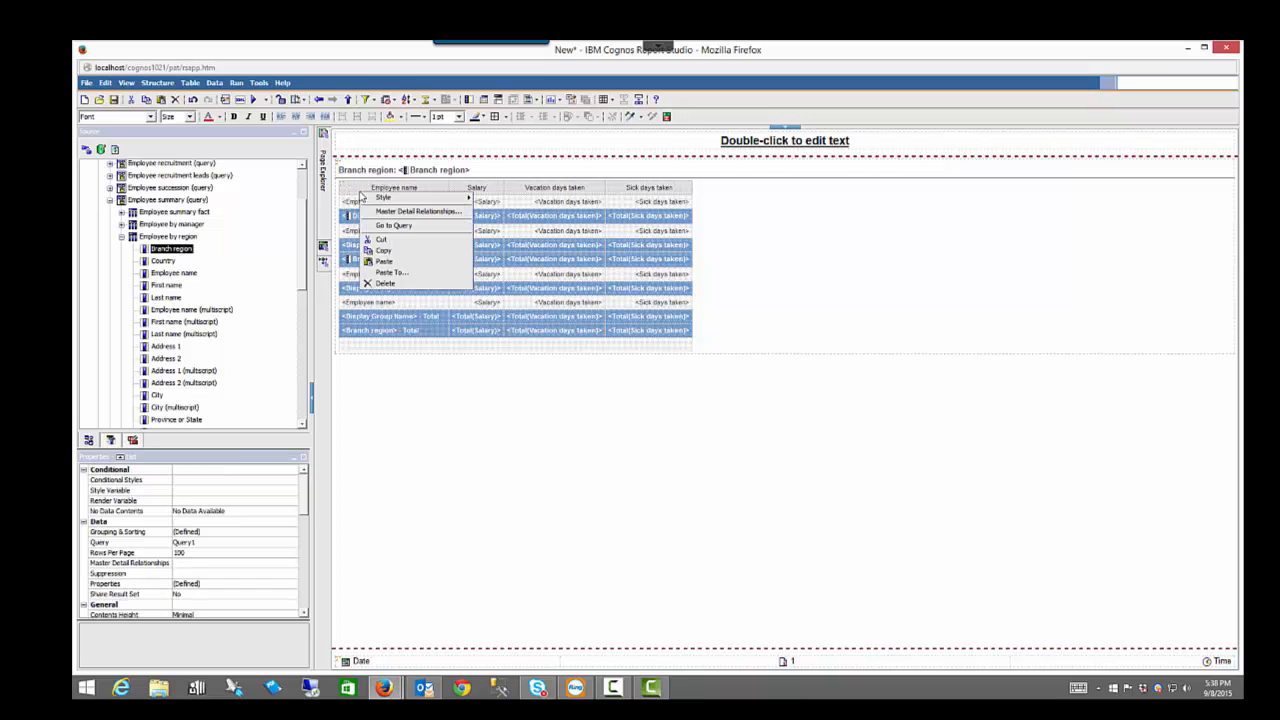
right_click(359, 192)
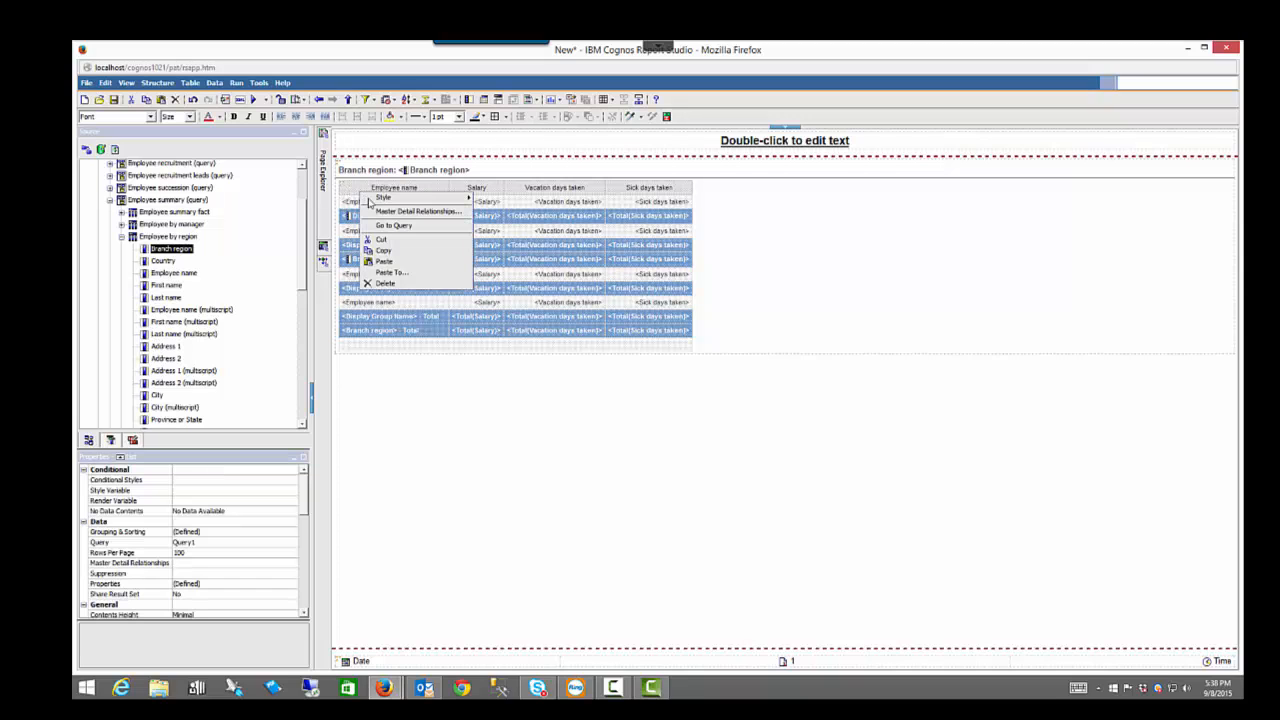
click(393, 251)
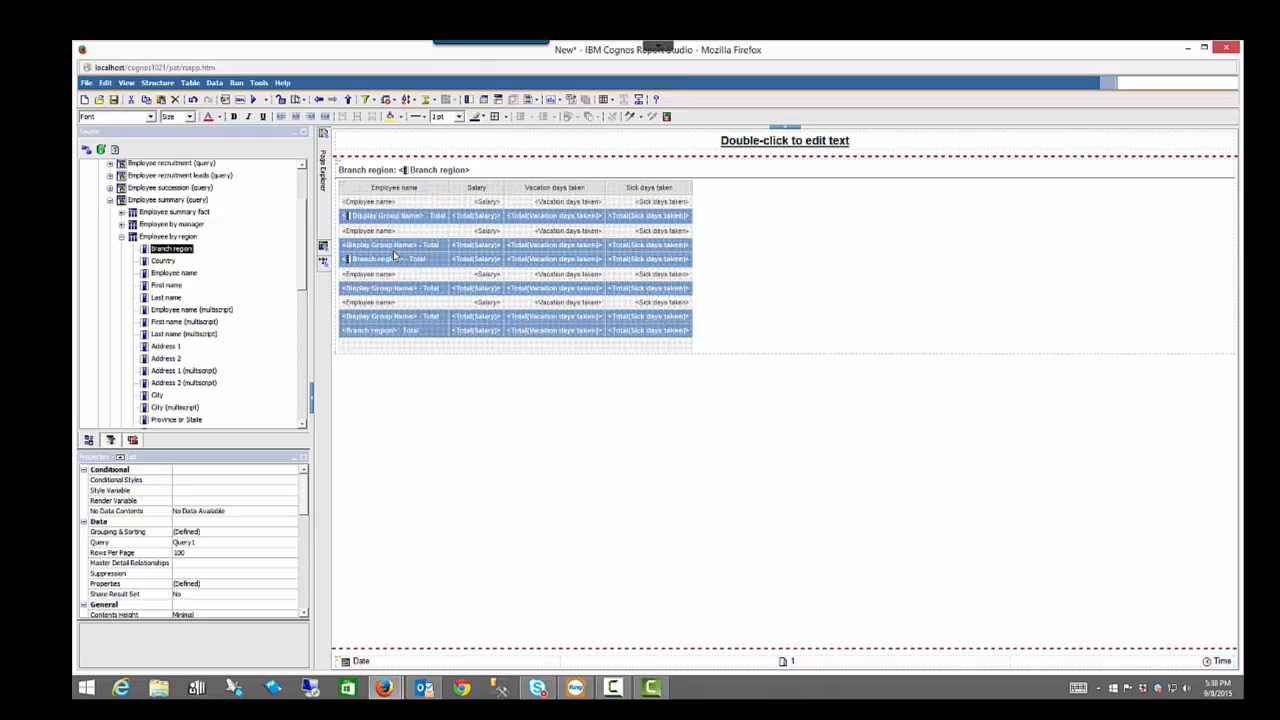
right_click(403, 352)
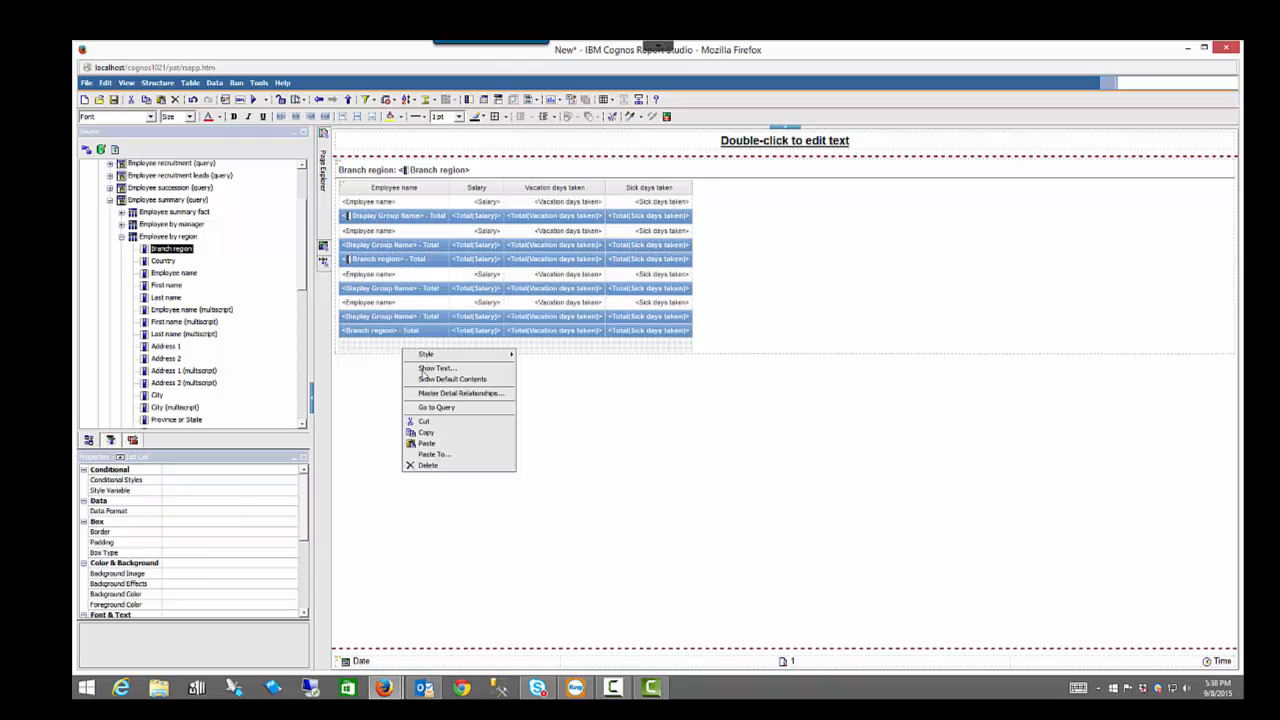
click(438, 444)
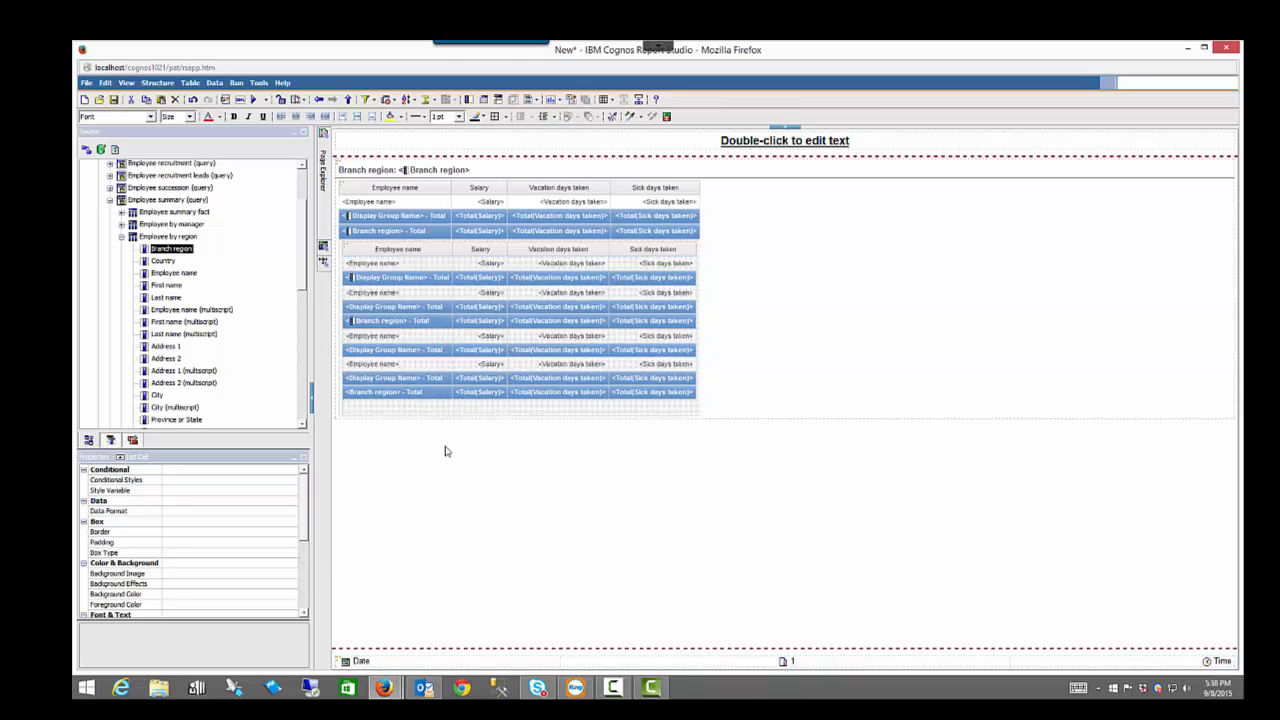
- Remove the list page footer from the nested copy of the list
click(346, 248)
click(157, 82)
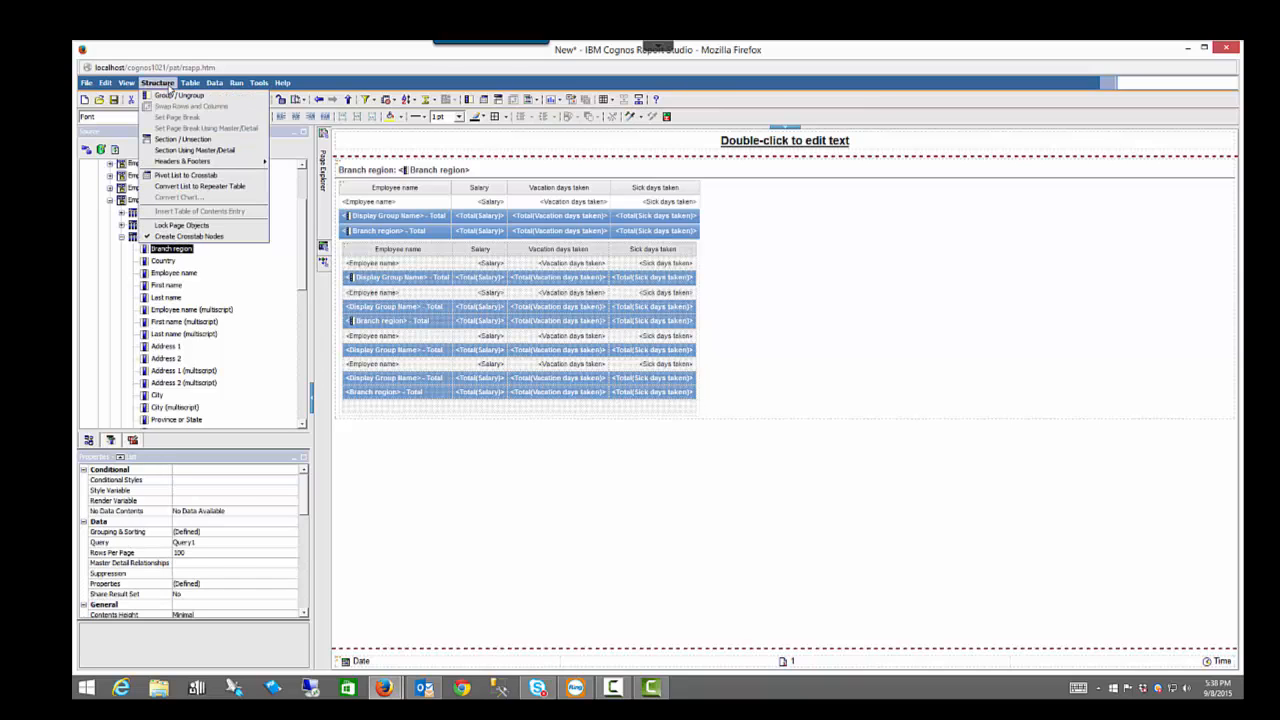
mouse_move(186, 162)
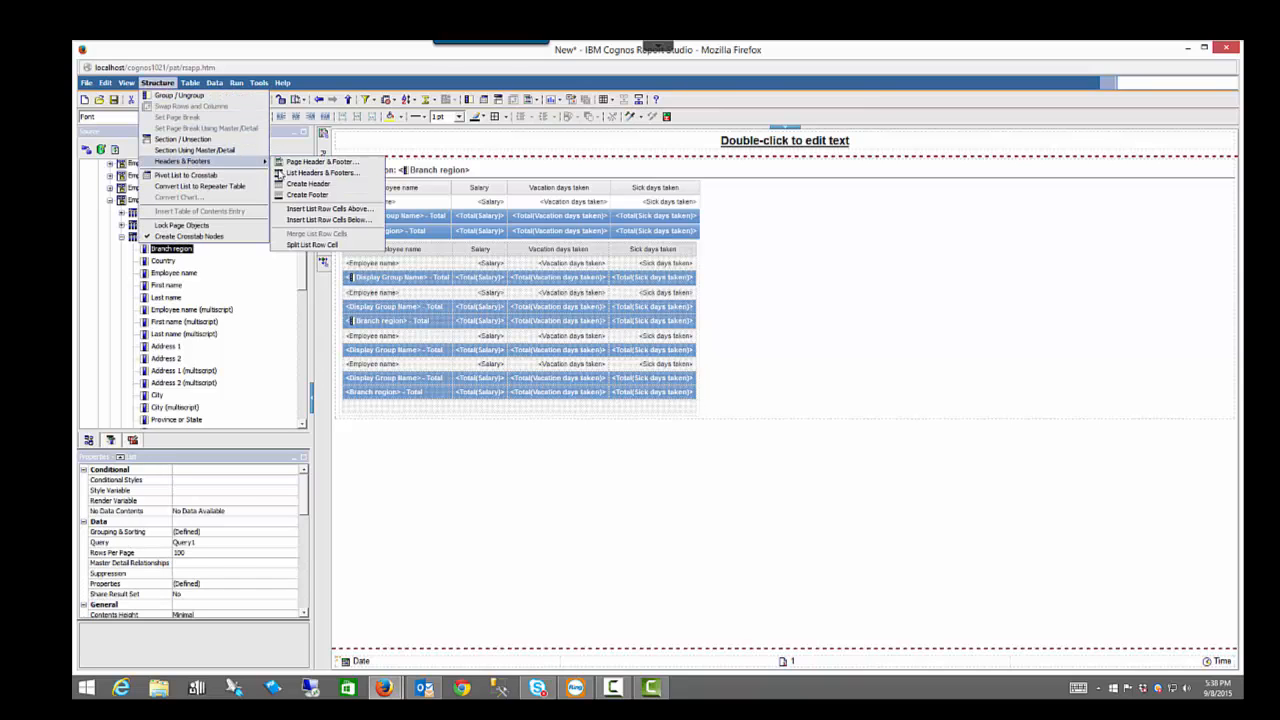
click(291, 173)
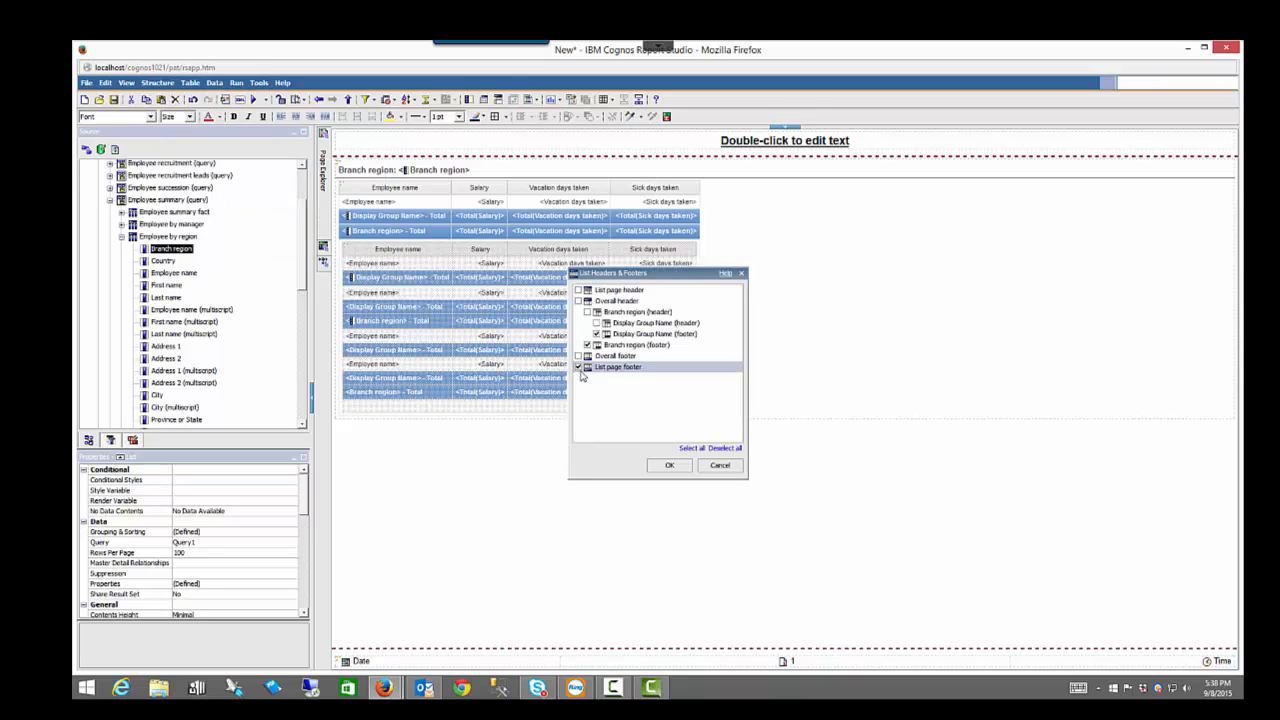
click(577, 367)
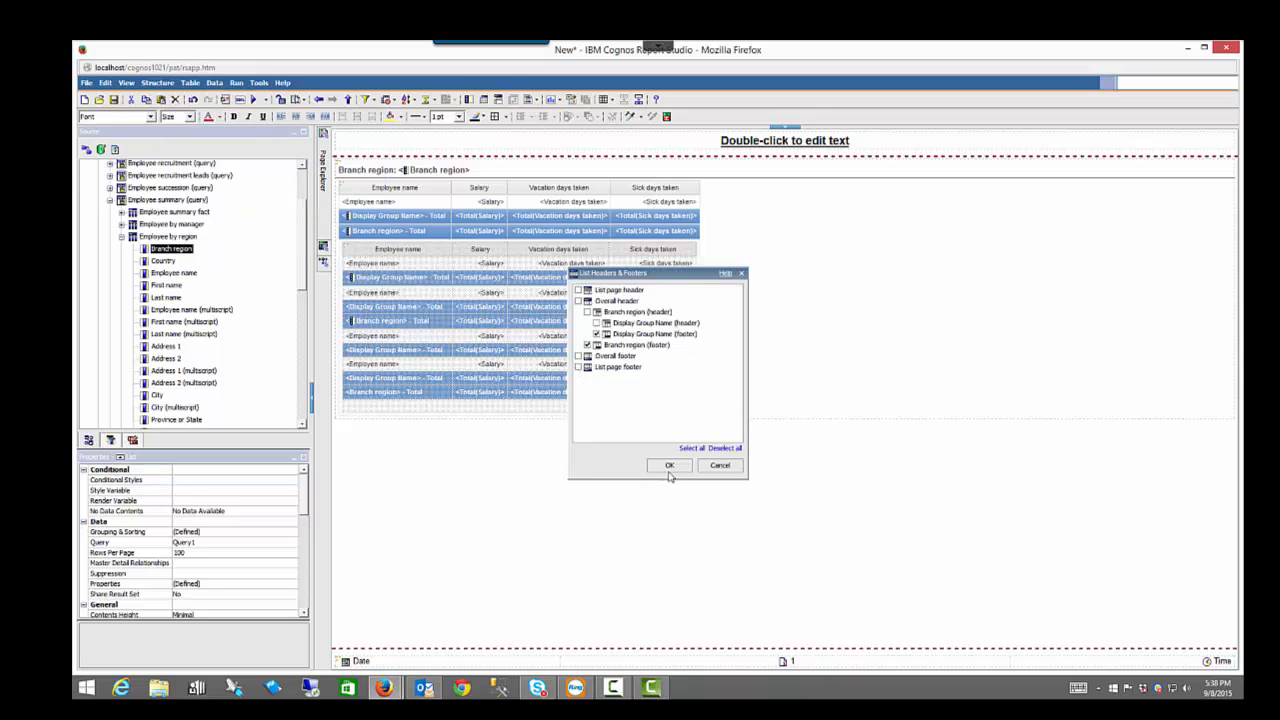
click(669, 466)
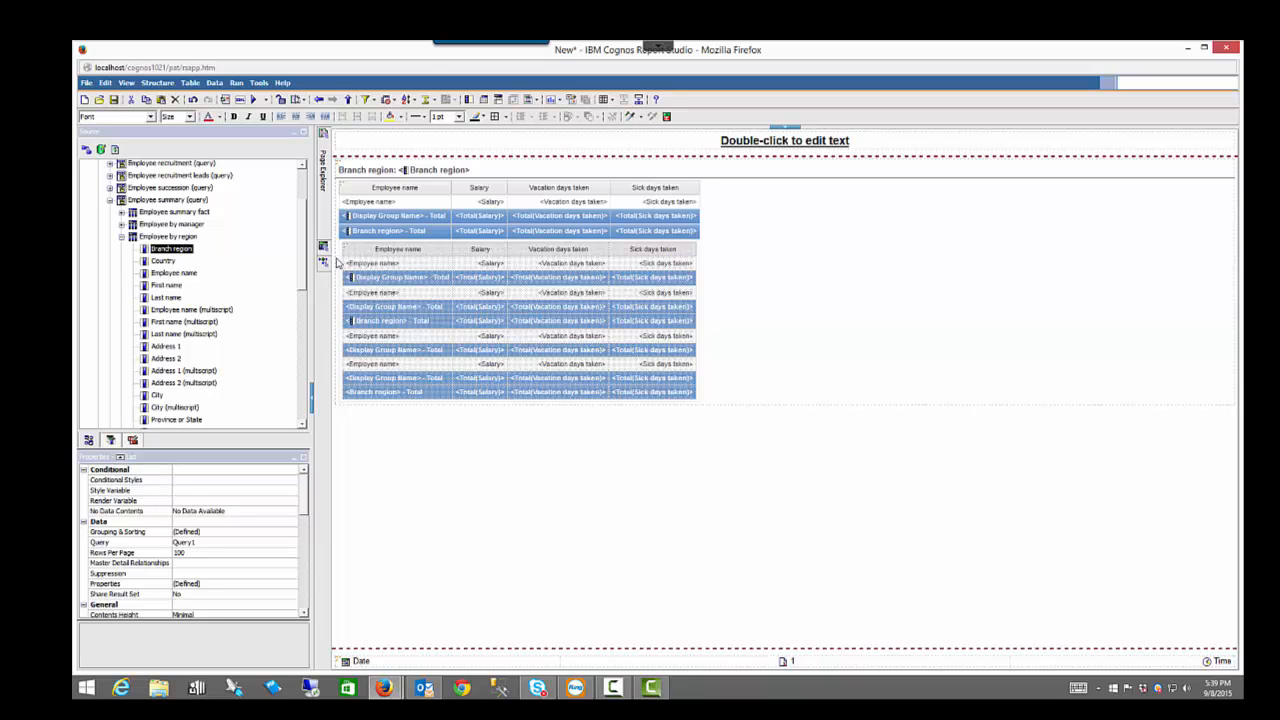
- Create a master detail relationship for the nested list linking Branch region in the master query to Branch region in the detail query
click(291, 566)
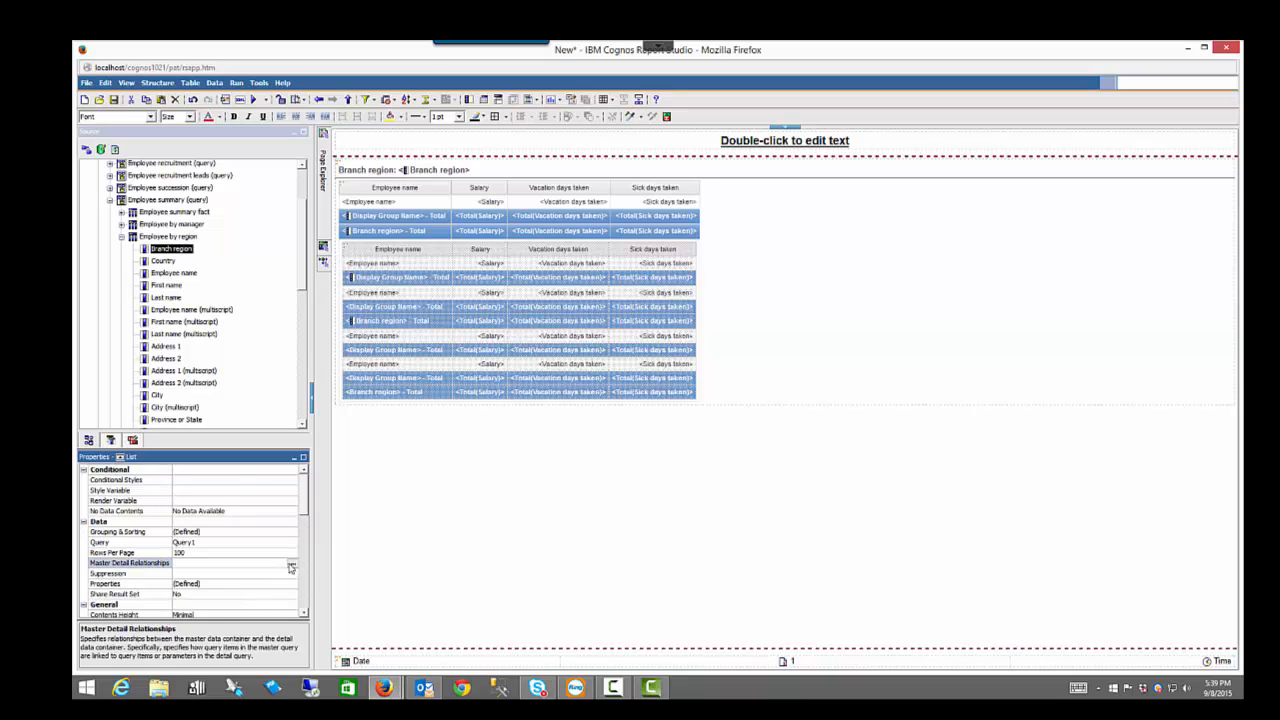
click(292, 566)
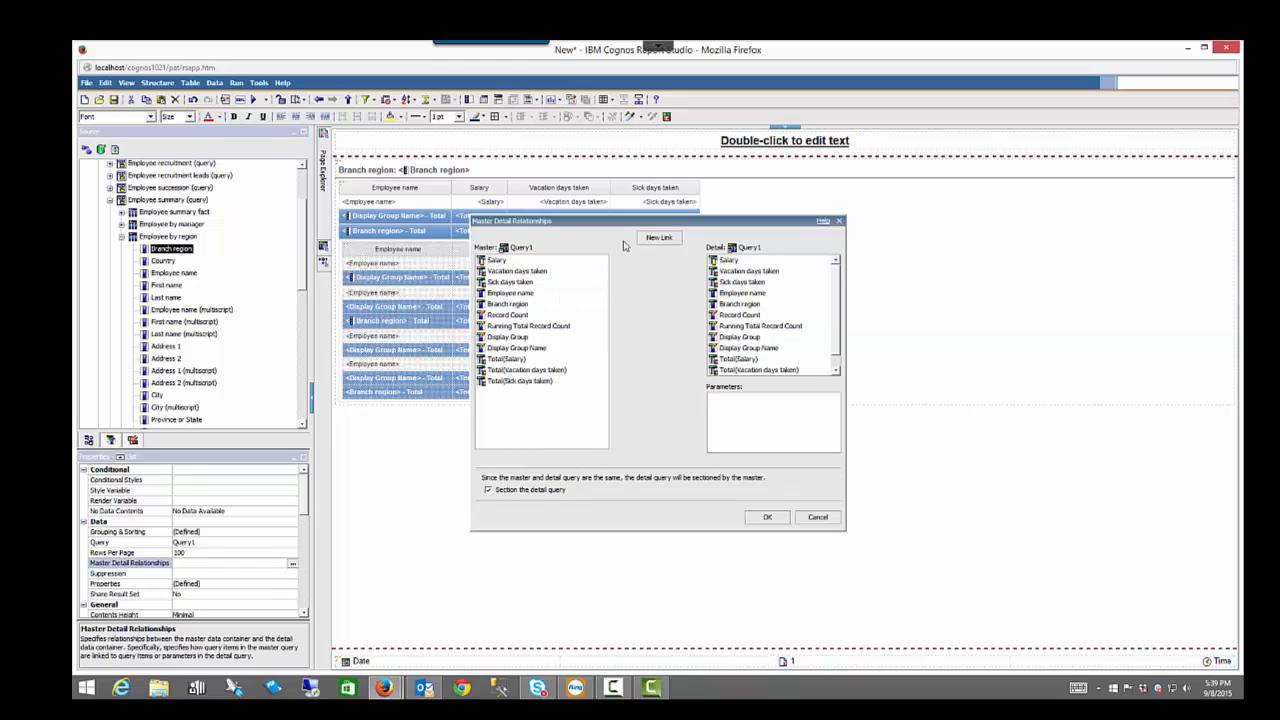
click(663, 238)
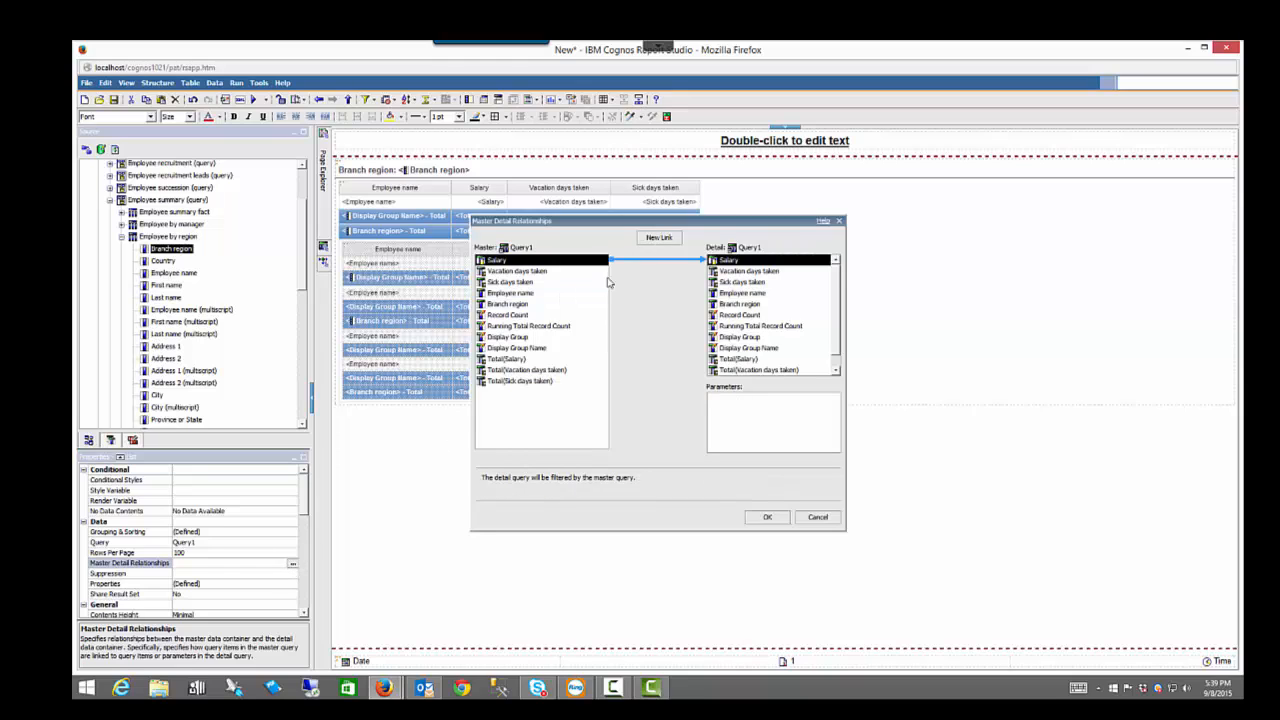
click(581, 305)
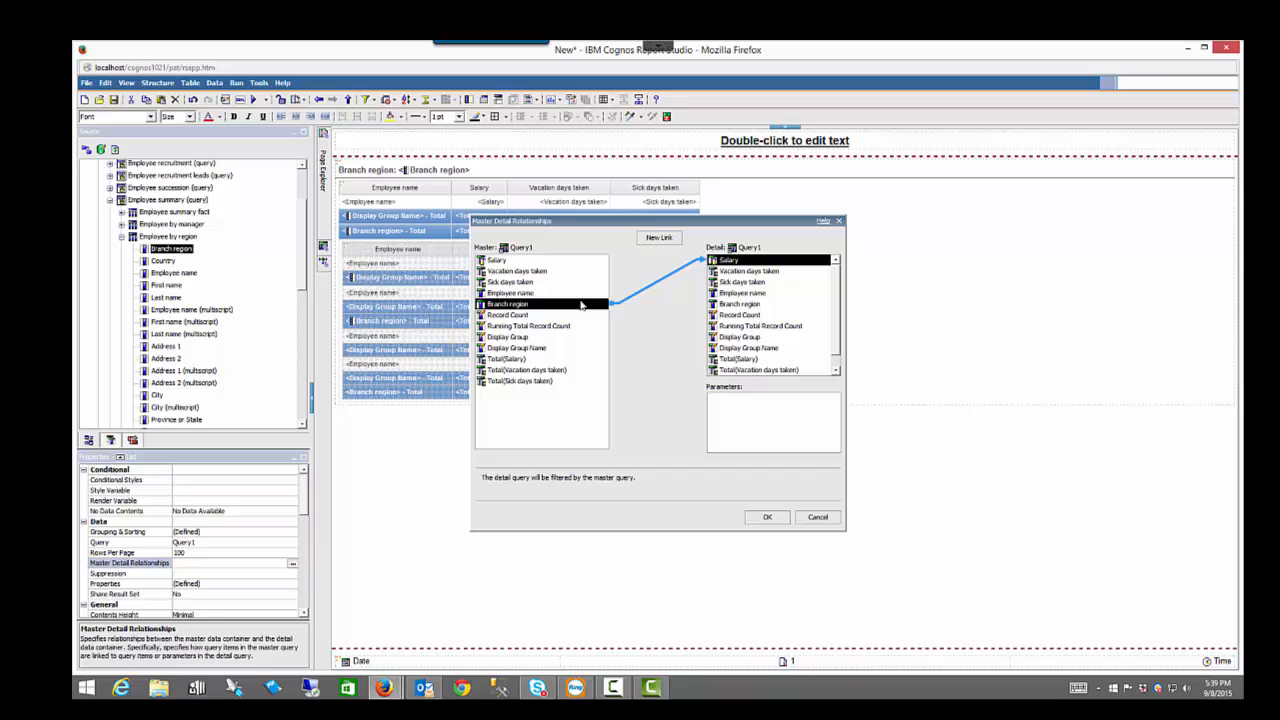
click(742, 304)
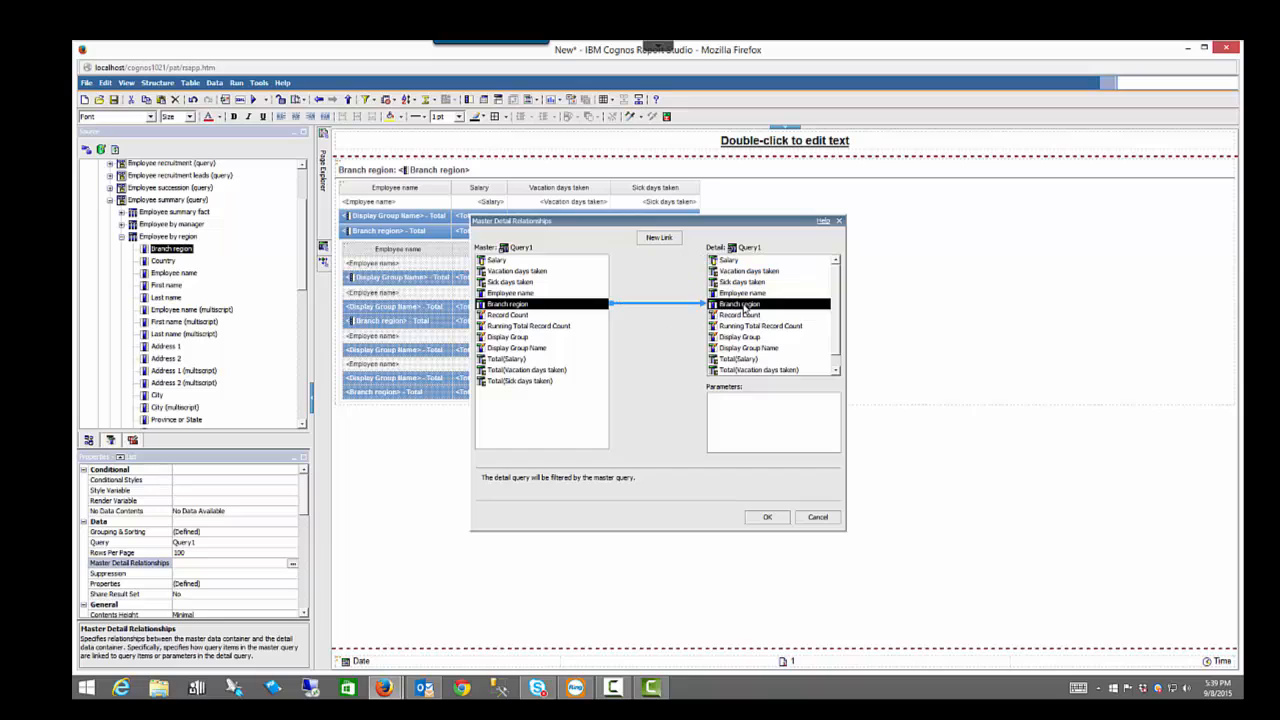
click(763, 518)
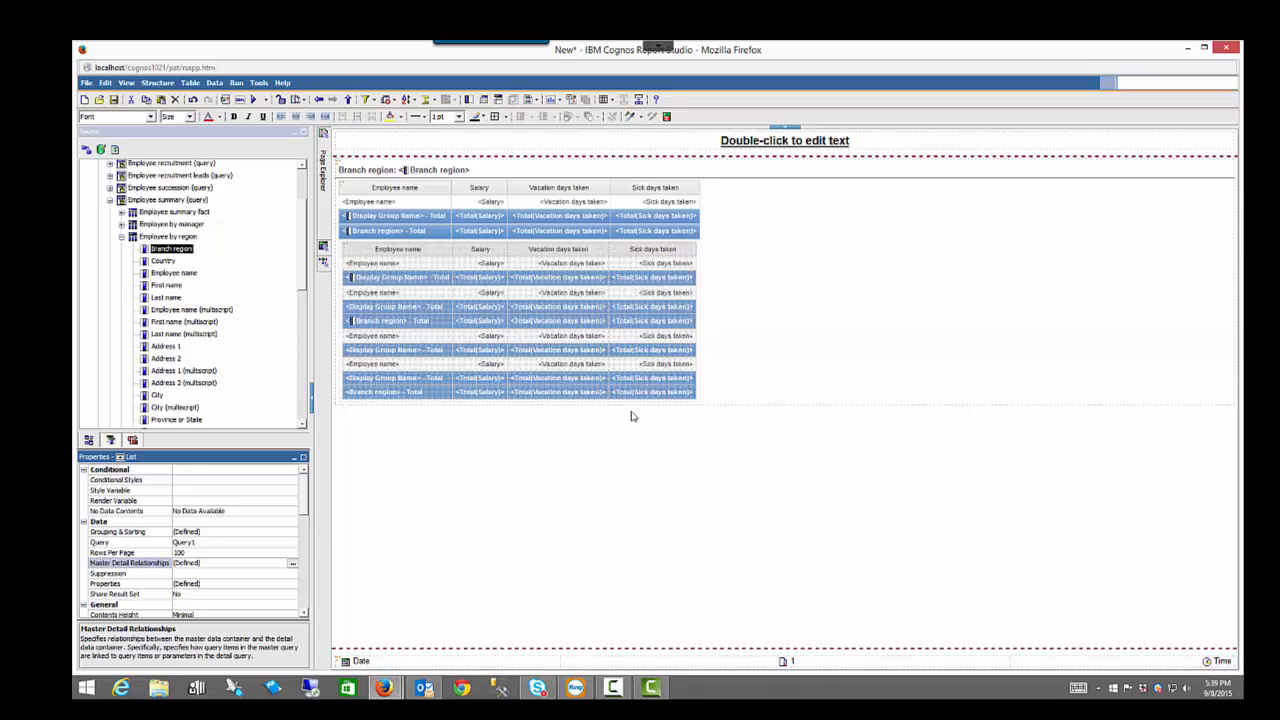
- Set the Box Type of all the nested list's column titles, from Employee name to Sick days taken, to None
click(441, 253)
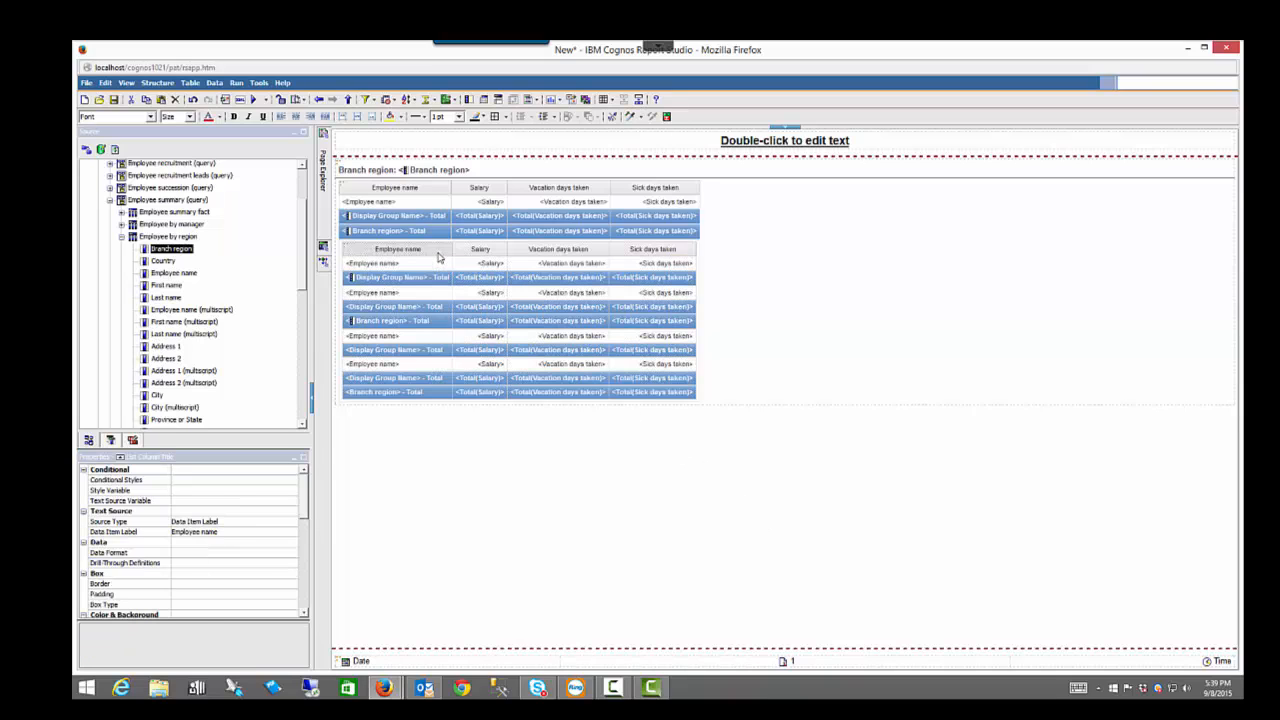
shift+click(689, 254)
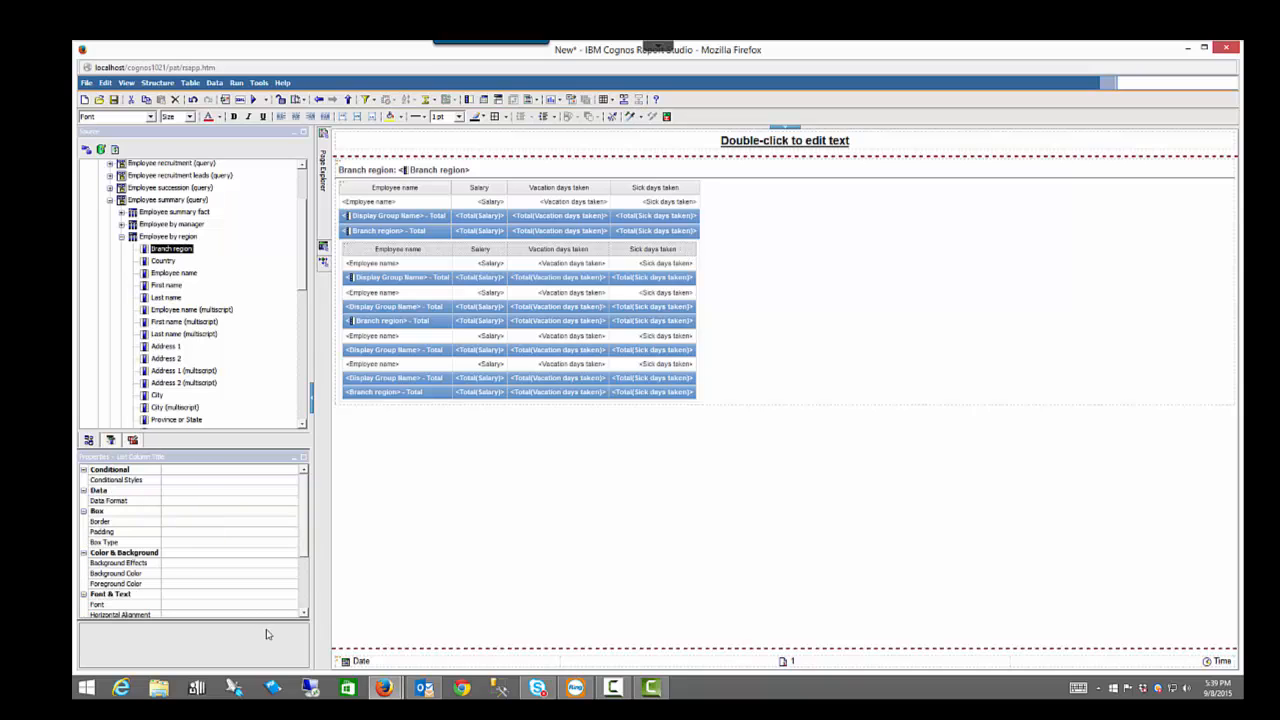
click(272, 548)
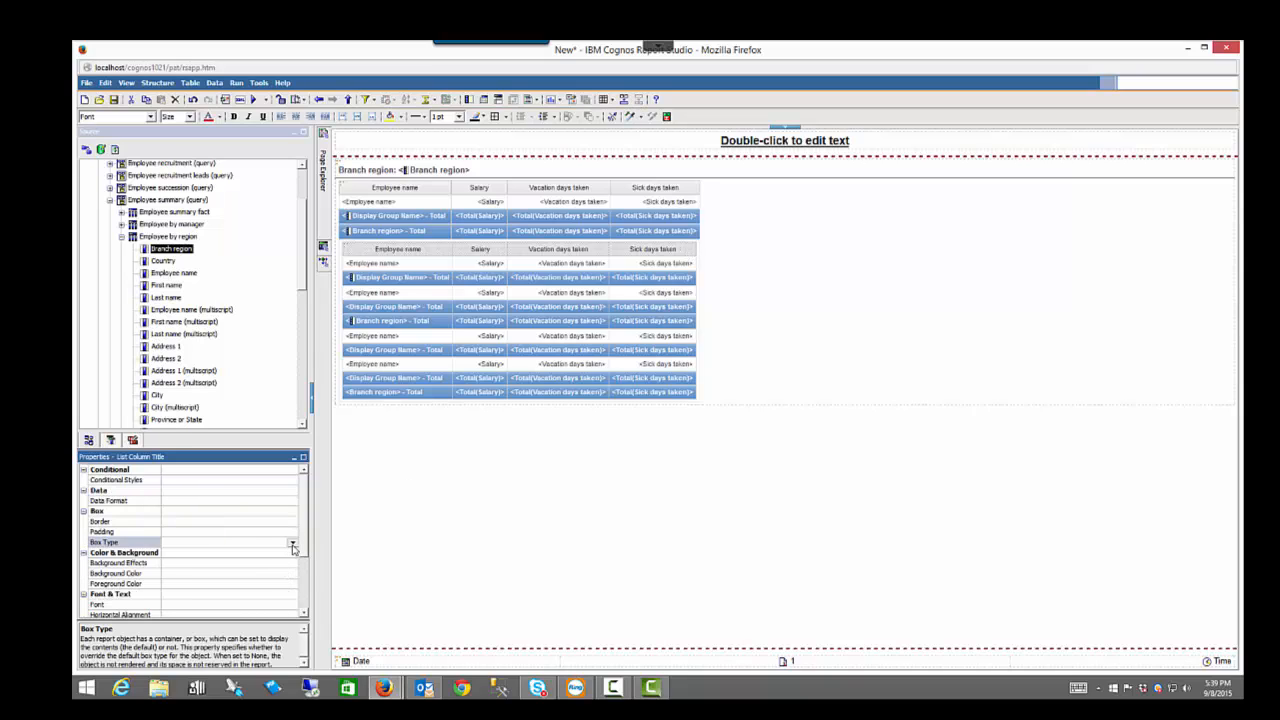
click(292, 542)
click(283, 565)
- Set the Box Type of the nested list's detail column bodies, starting from Employee name, to None
click(425, 267)
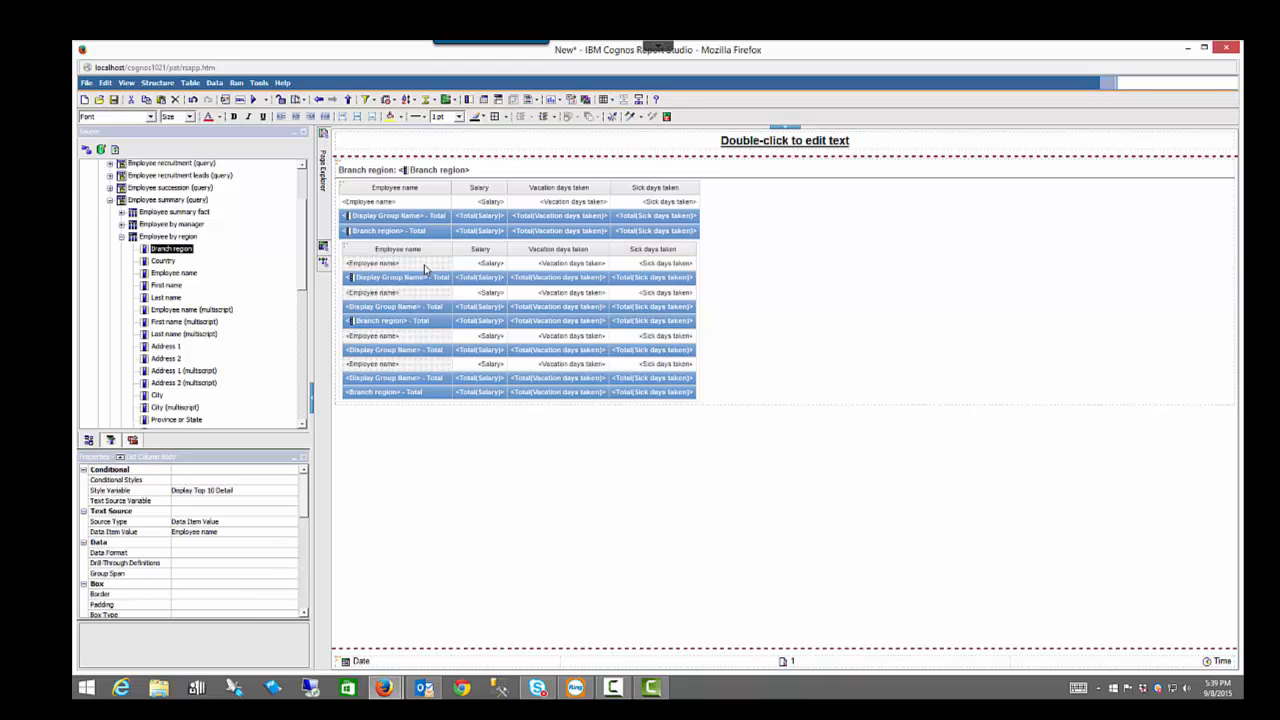
shift+click(617, 267)
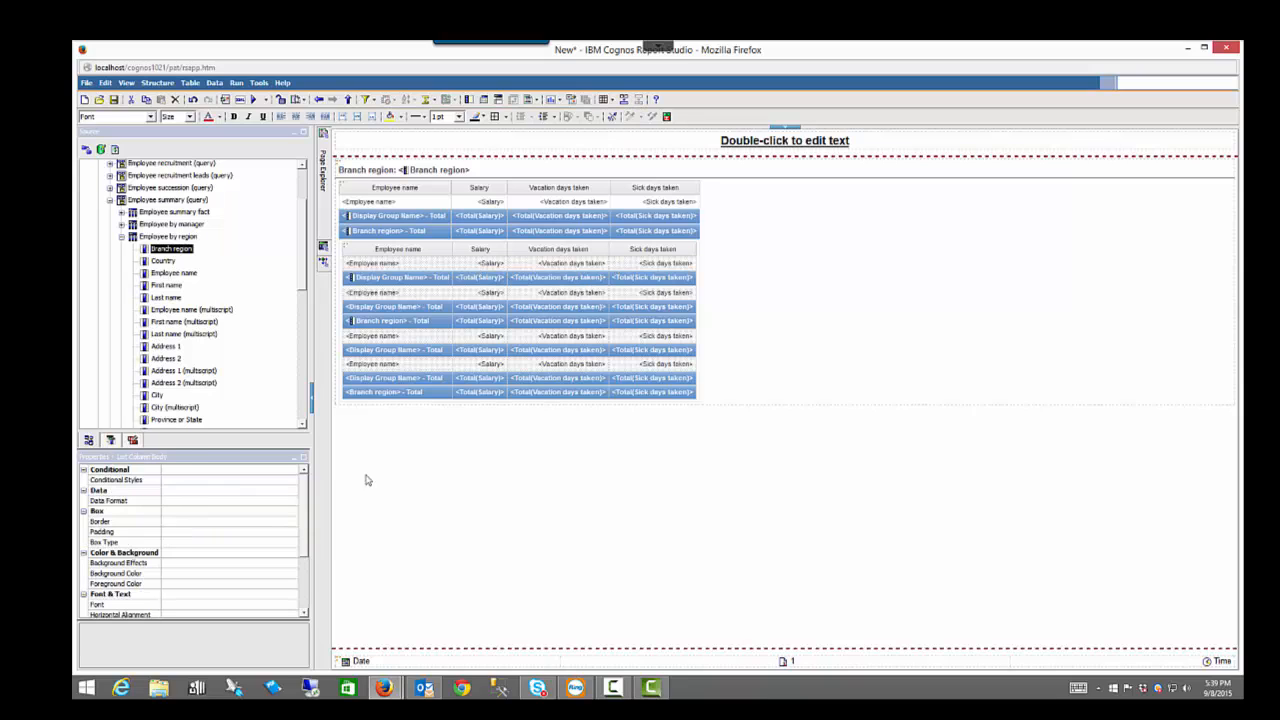
click(276, 546)
click(291, 542)
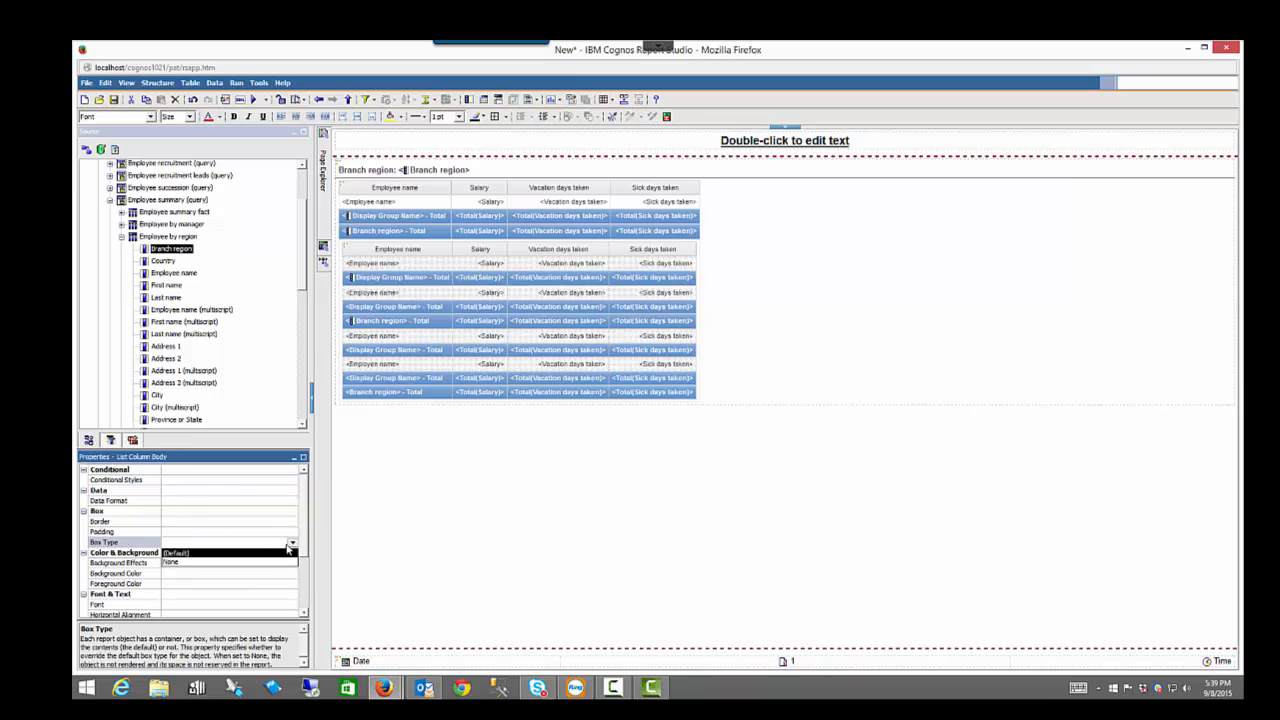
click(273, 562)
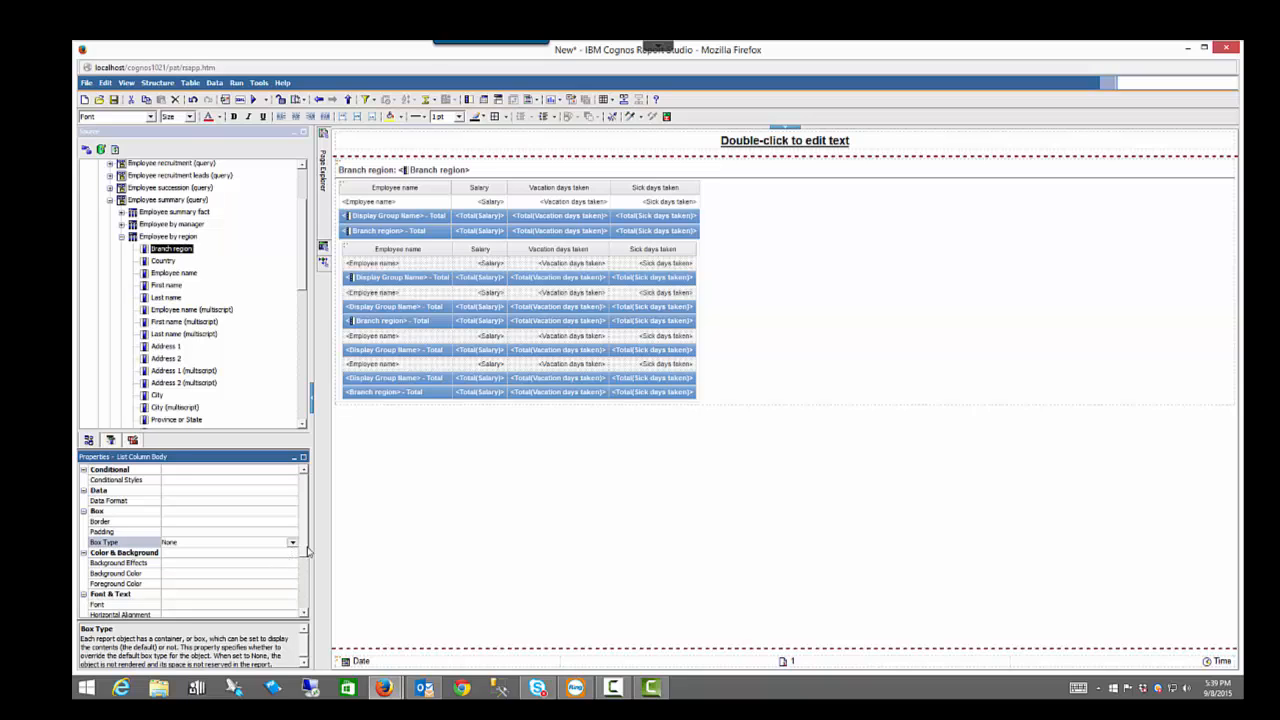
- Set the Box Type of the cells in the nested list's Branch region total row to None
click(442, 394)
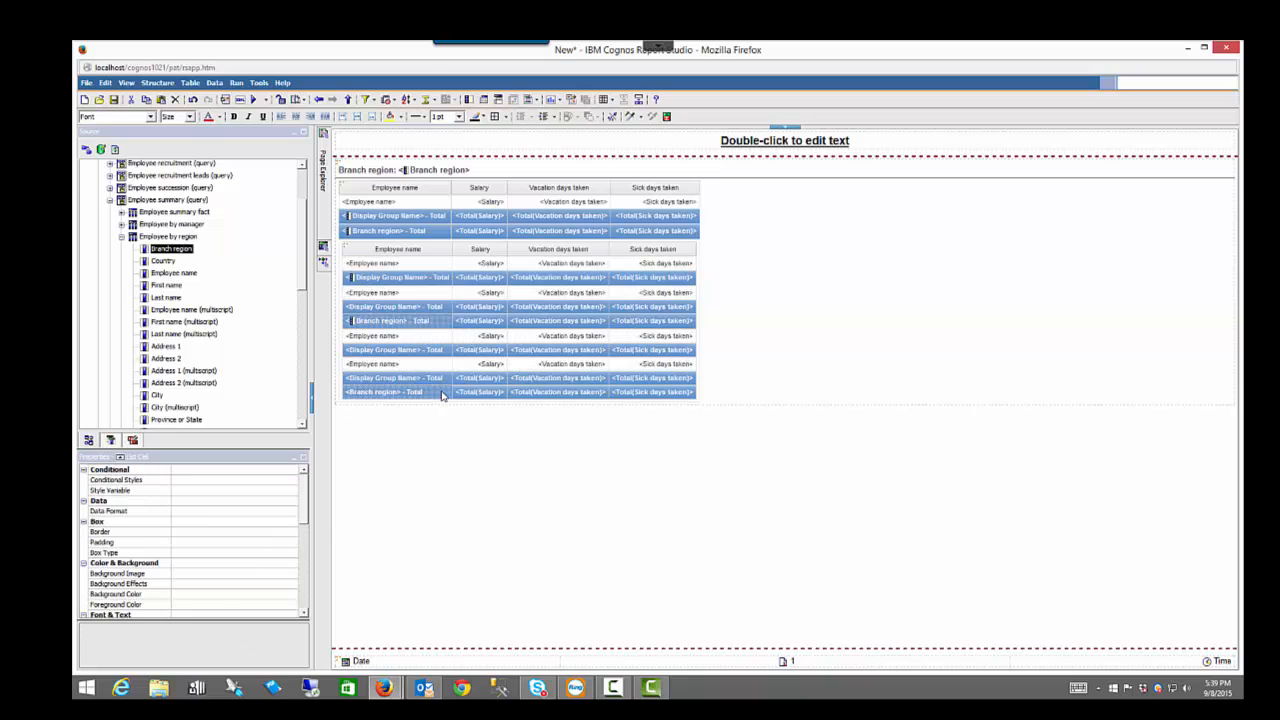
click(611, 396)
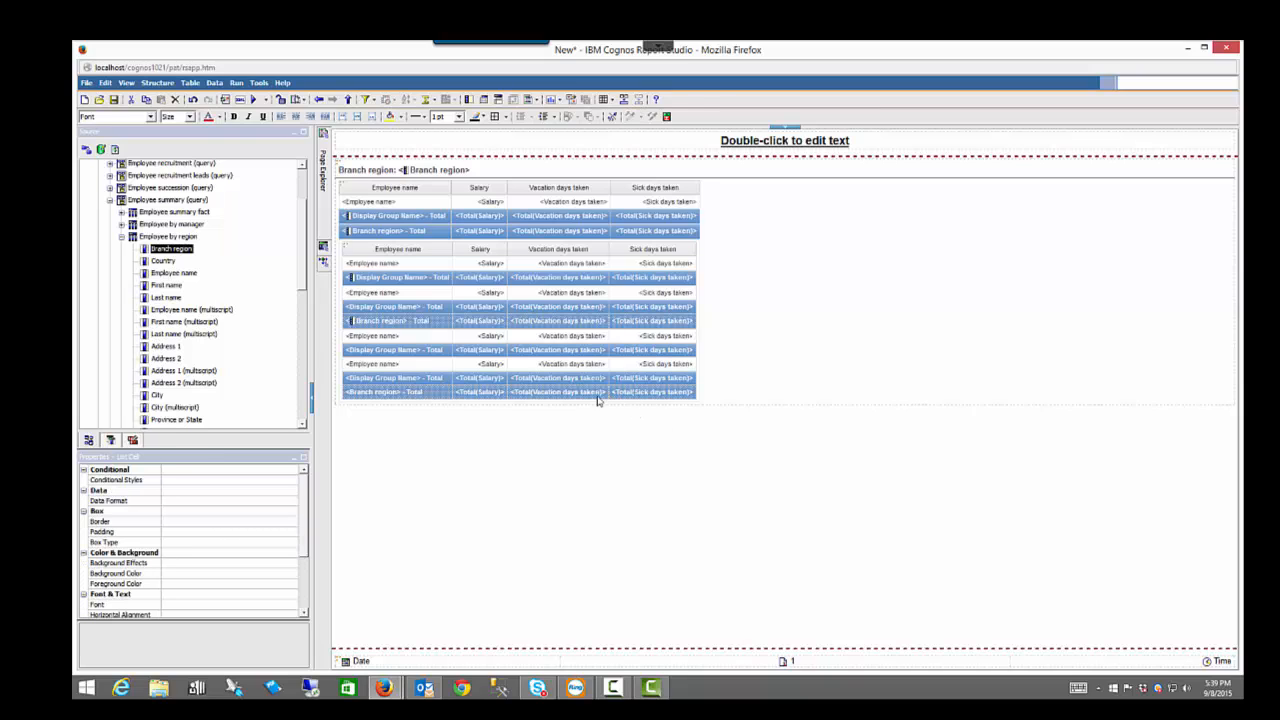
click(272, 550)
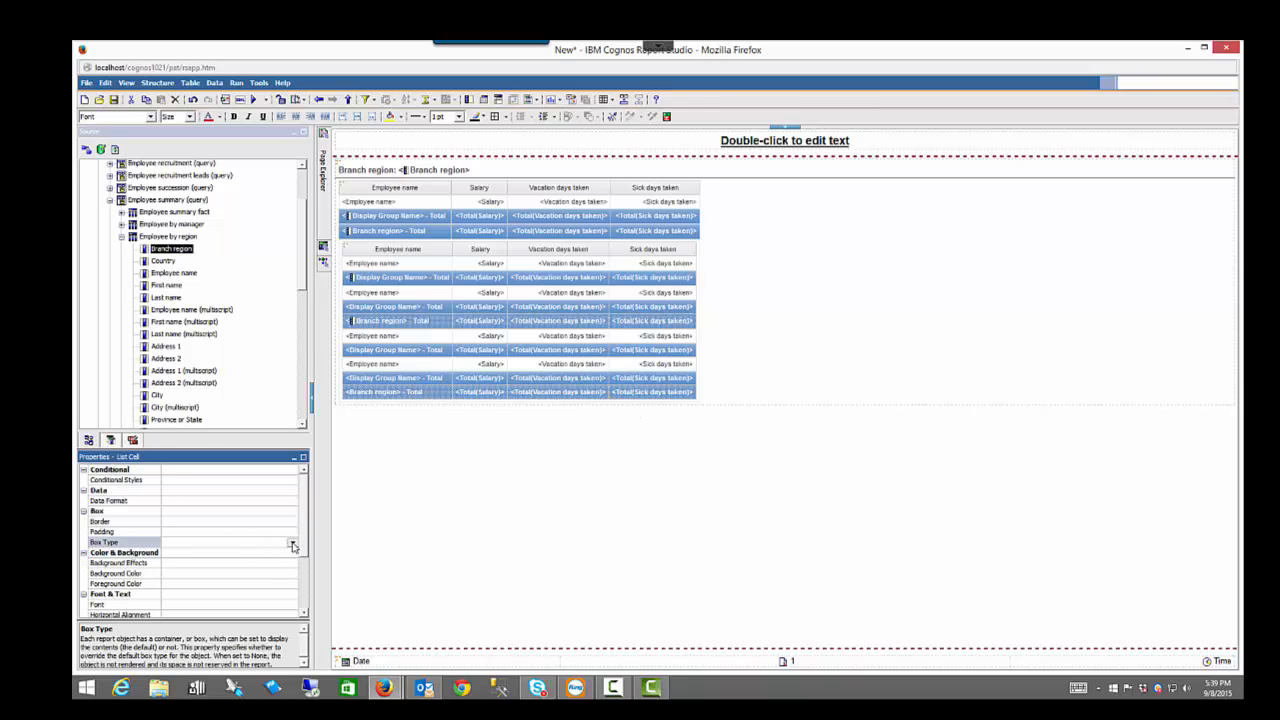
click(293, 546)
click(276, 565)
- For the Yes value of Display Top 10 Detail, set the Box Type of the nested list's Display Group Name total row to (Default)
click(408, 282)
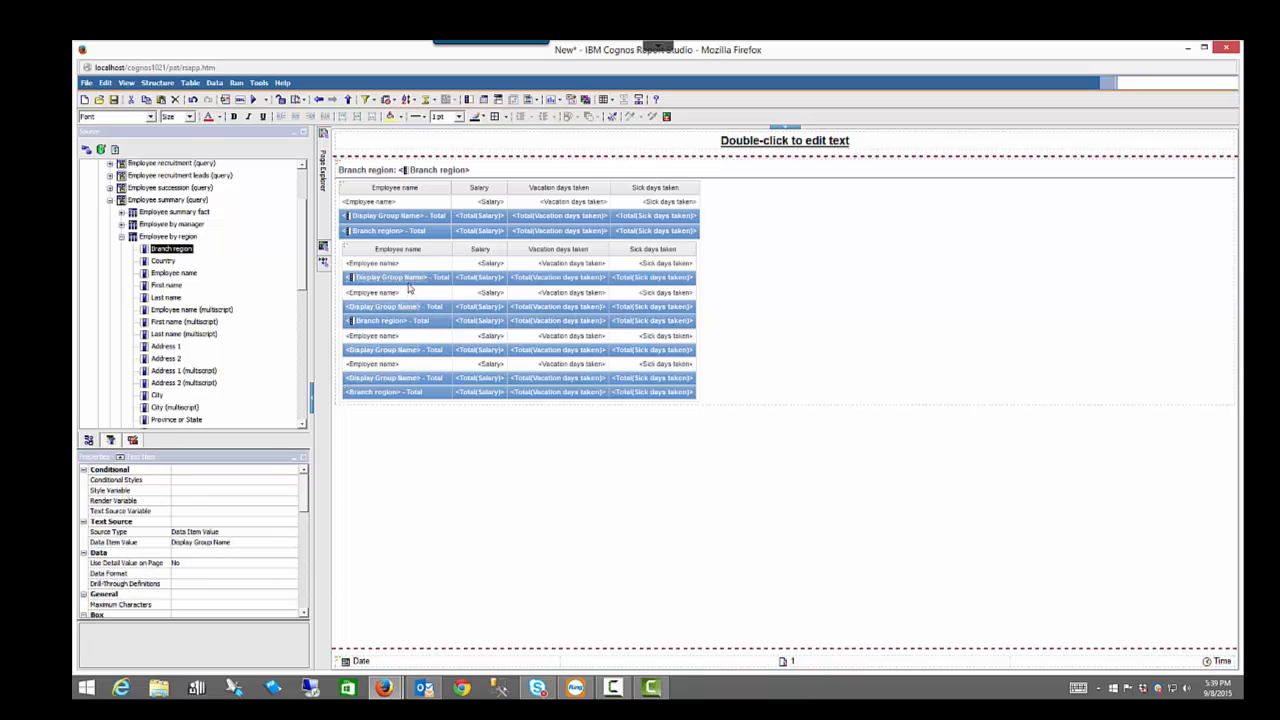
click(443, 283)
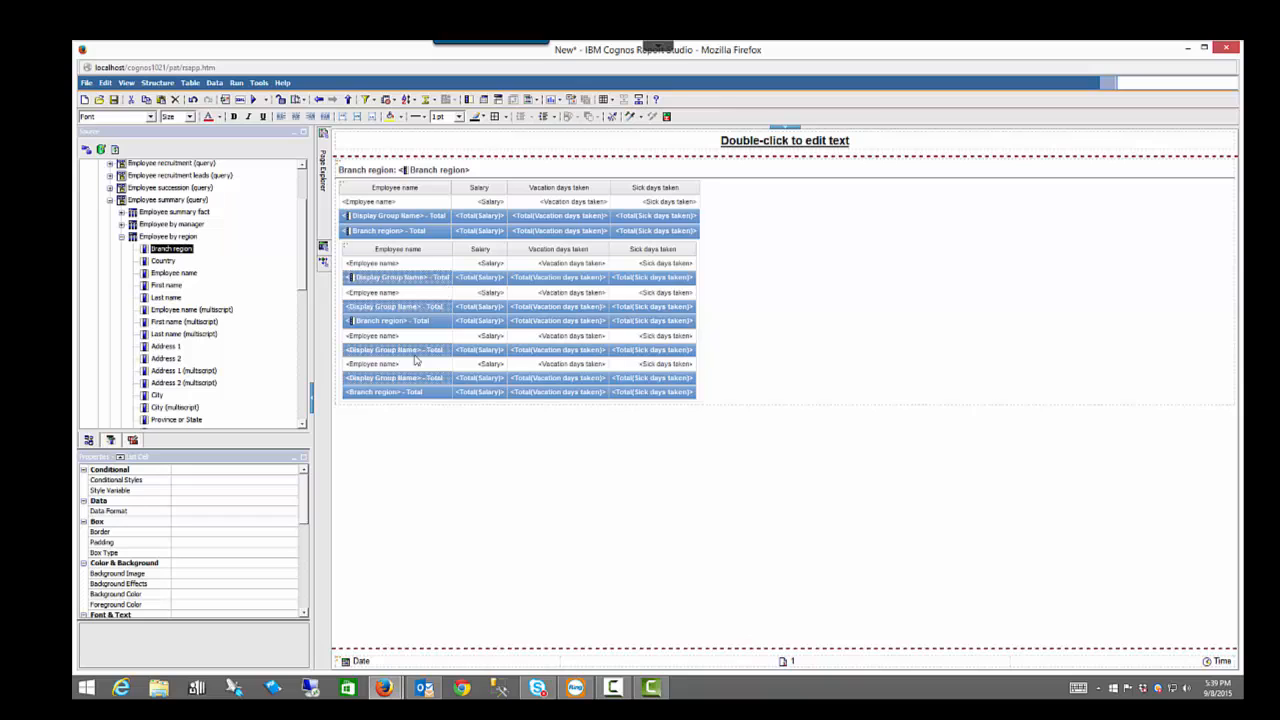
click(119, 458)
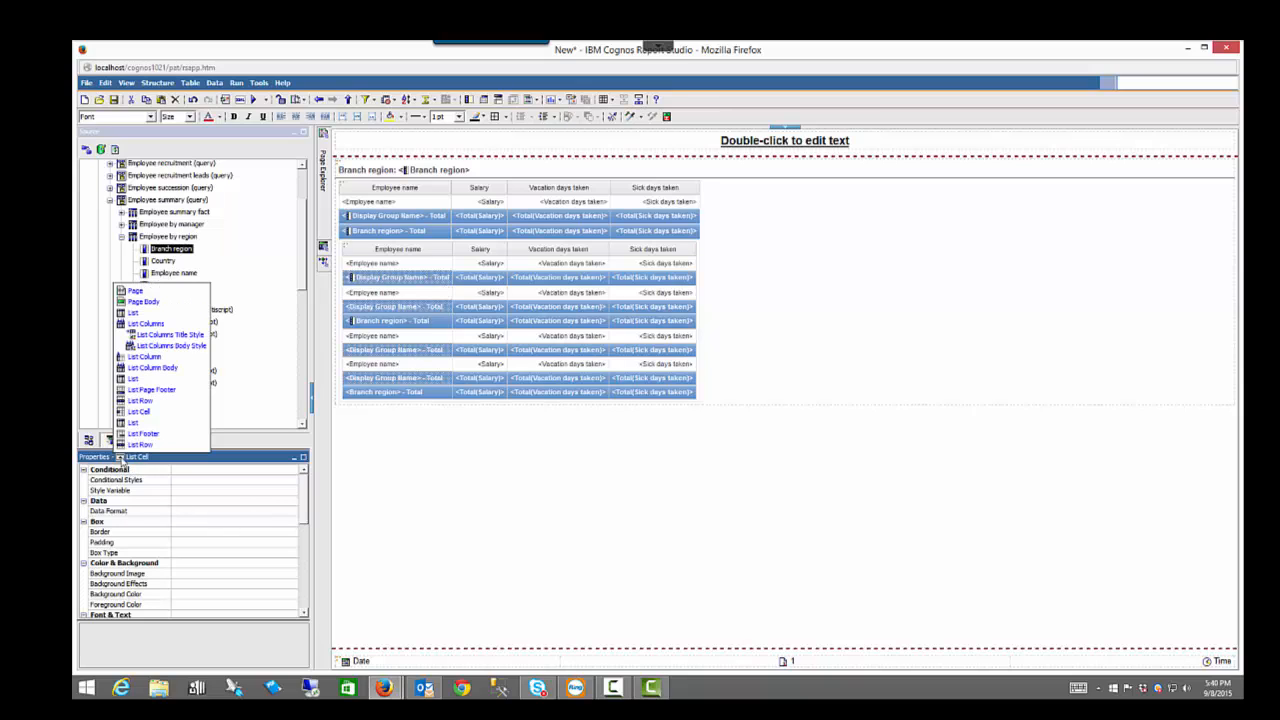
click(139, 444)
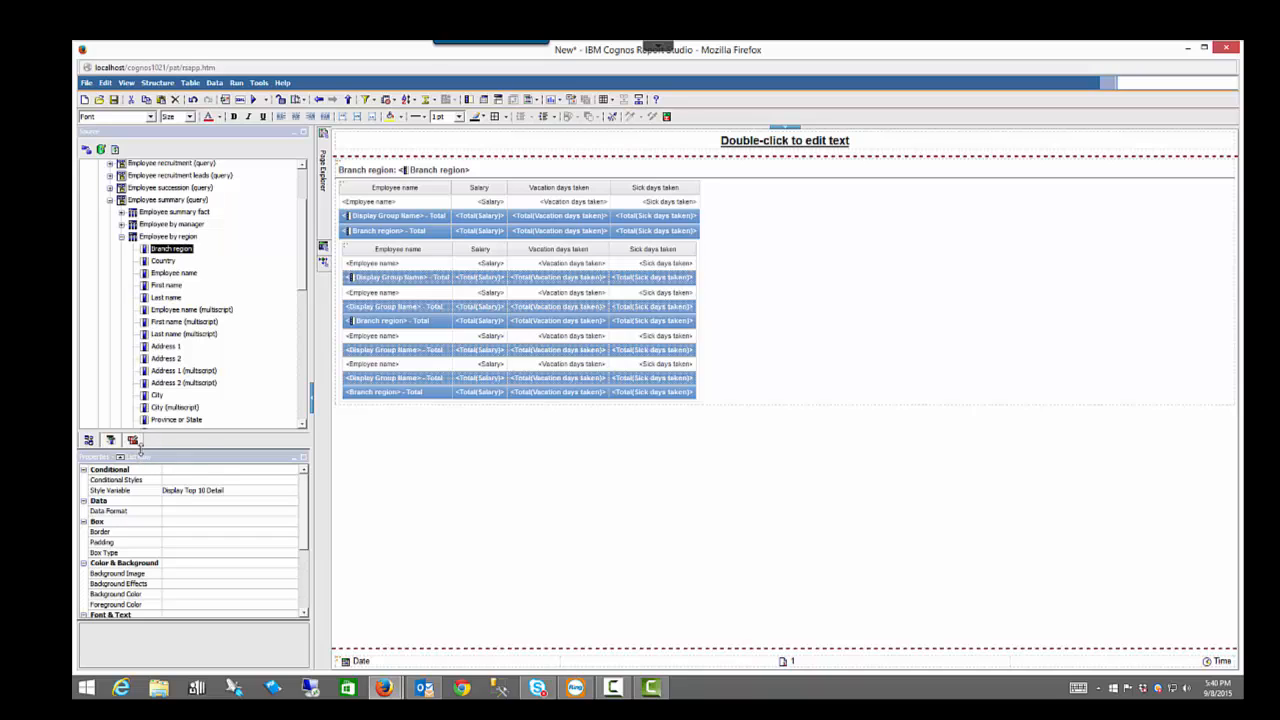
mouse_move(325, 263)
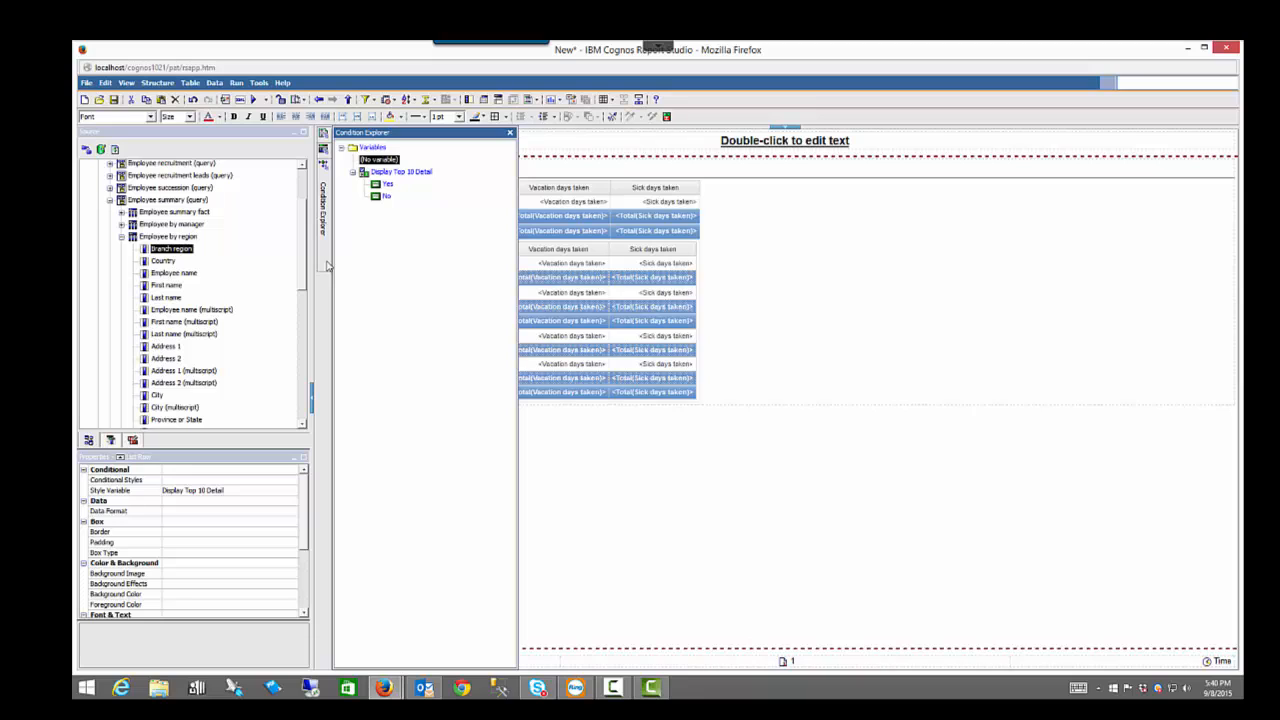
click(388, 186)
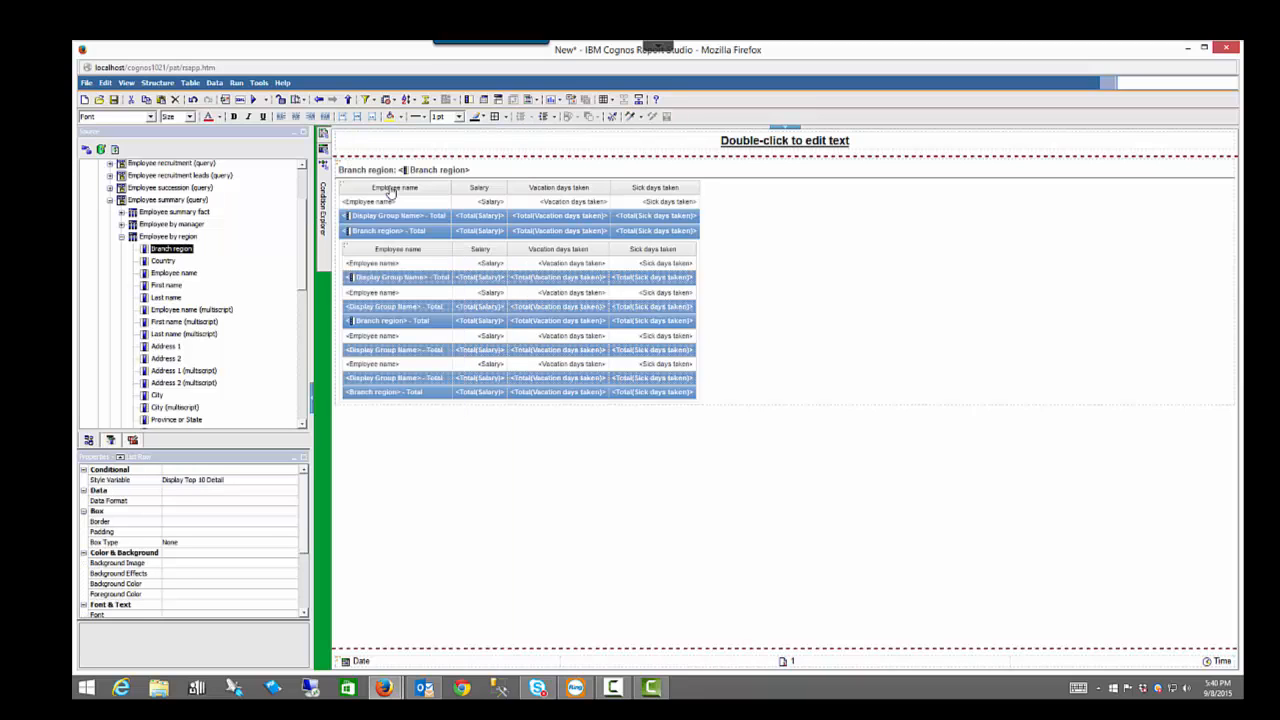
click(245, 545)
click(293, 542)
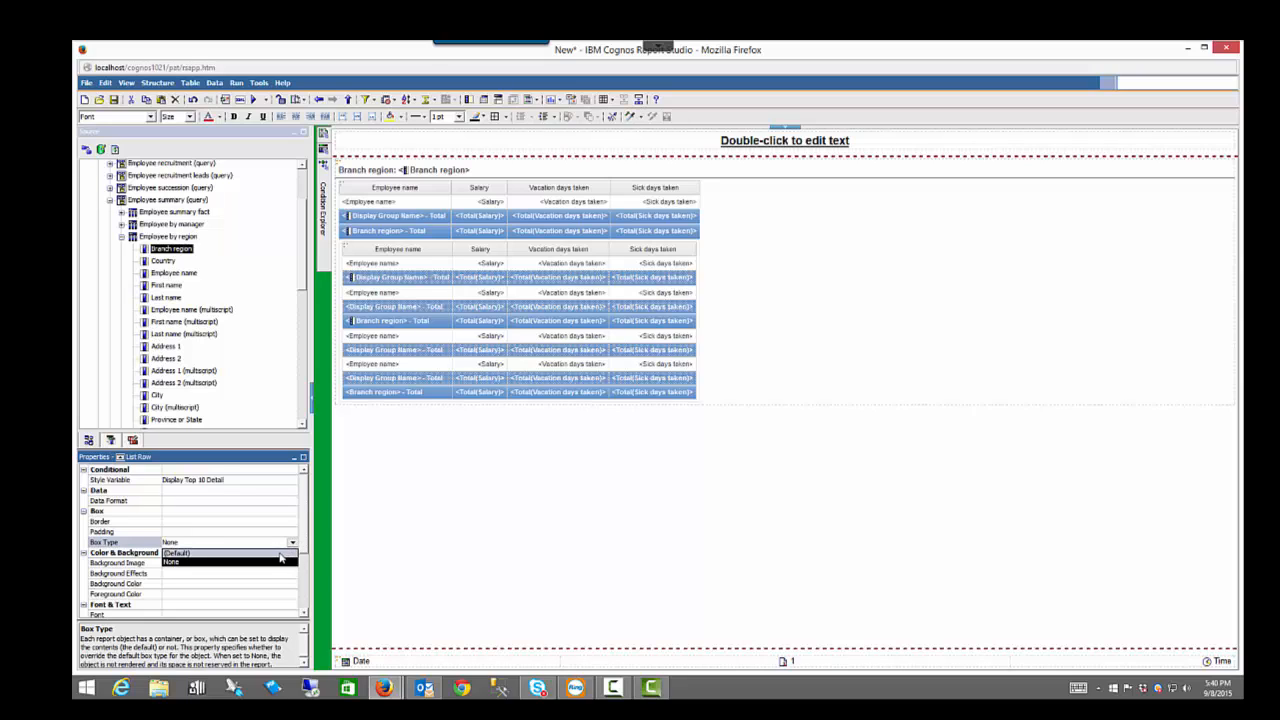
click(280, 553)
- For the No value of Display Top 10 Detail, set the same total row's Box Type to None
mouse_move(323, 230)
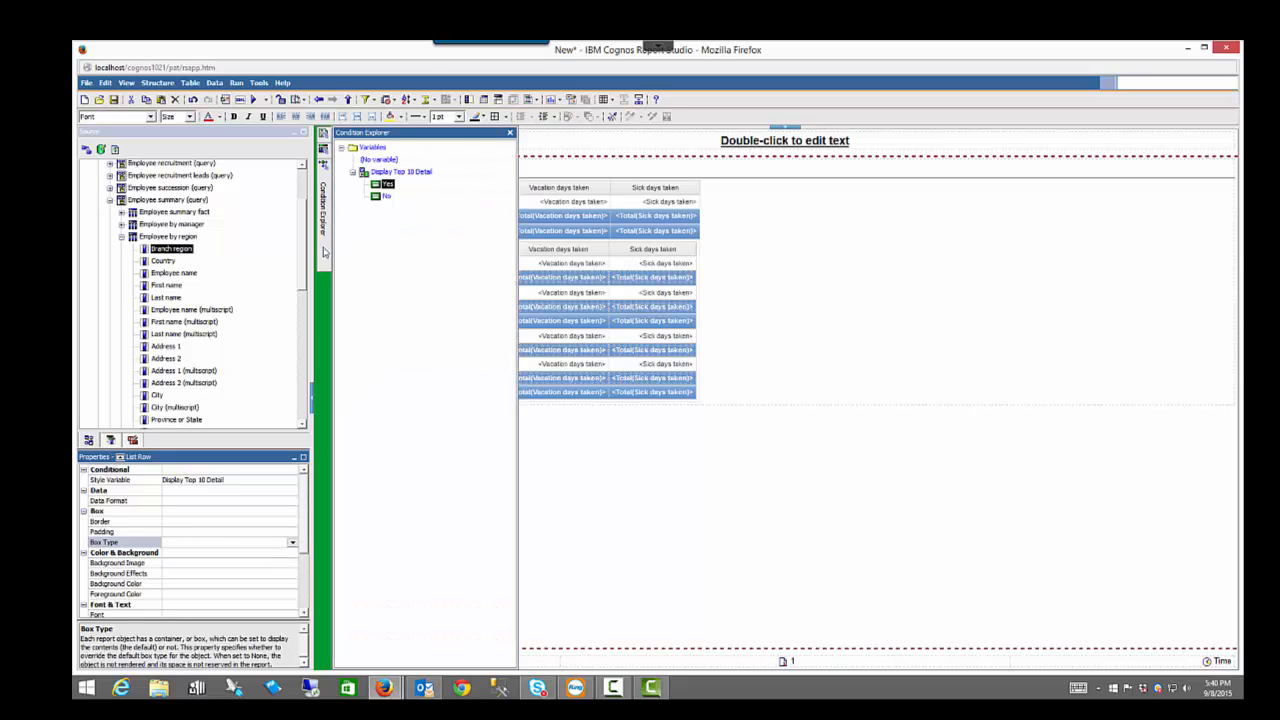
click(388, 197)
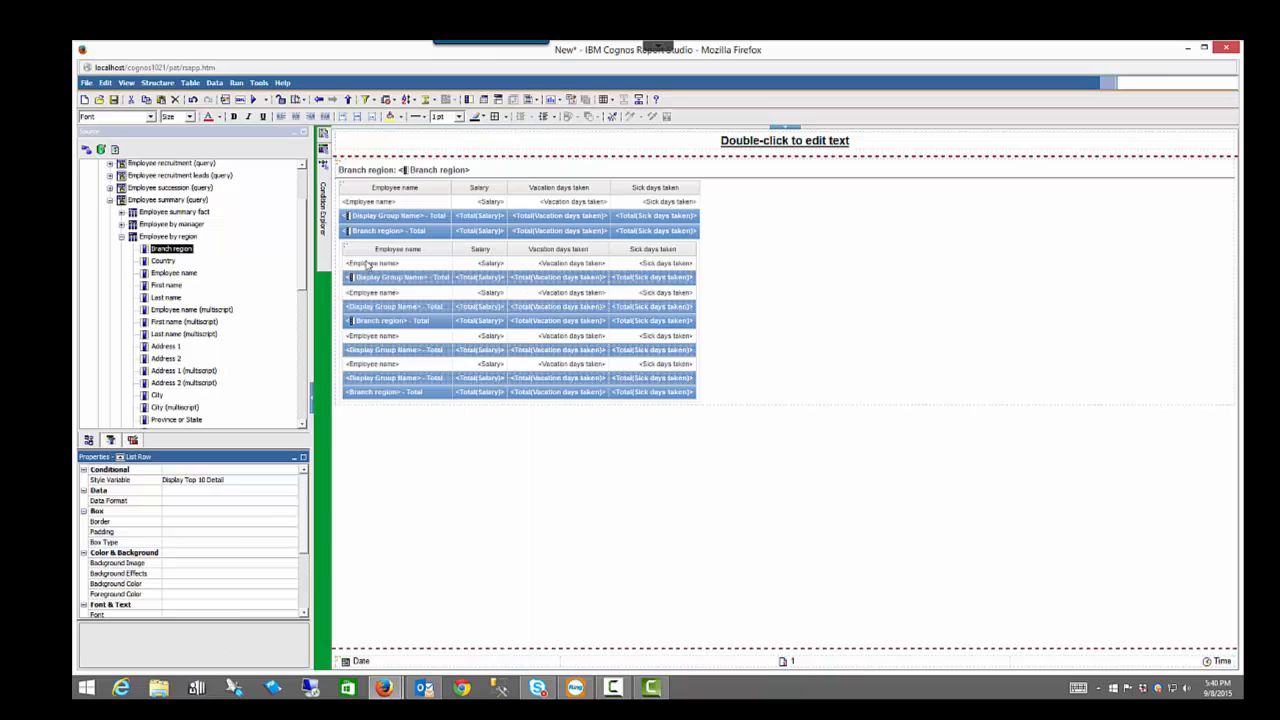
click(283, 543)
click(291, 543)
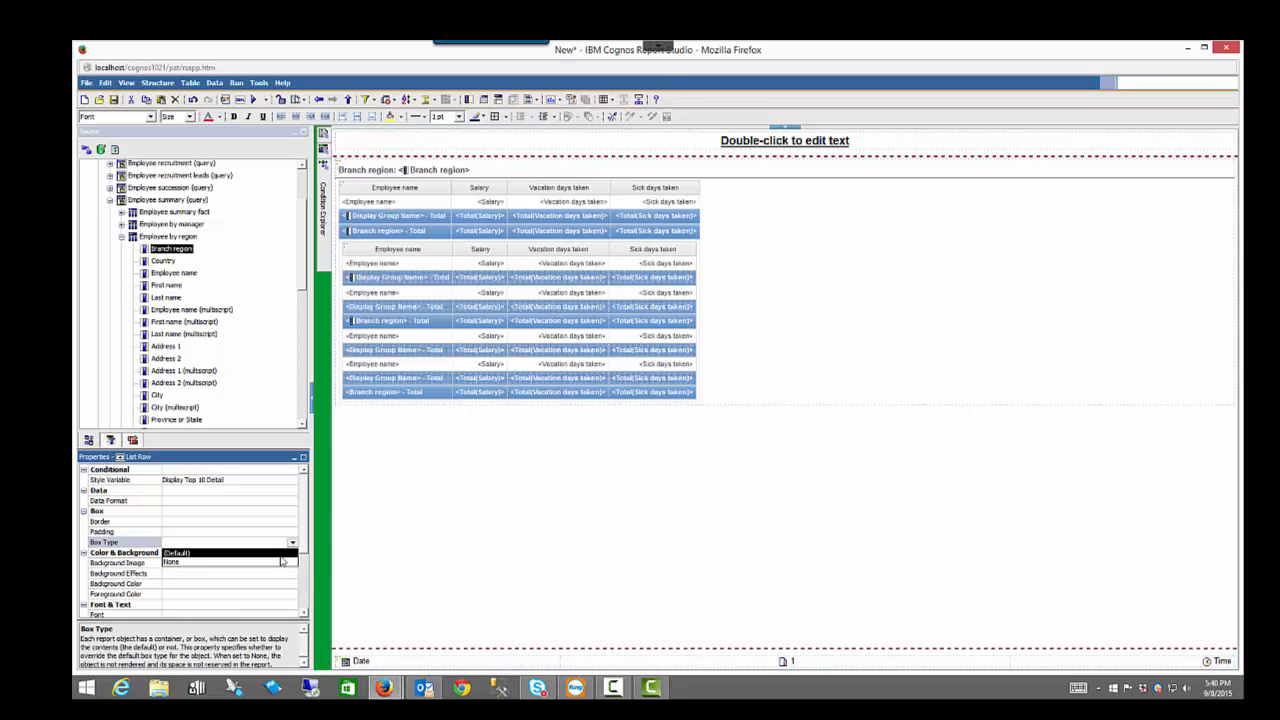
click(279, 563)
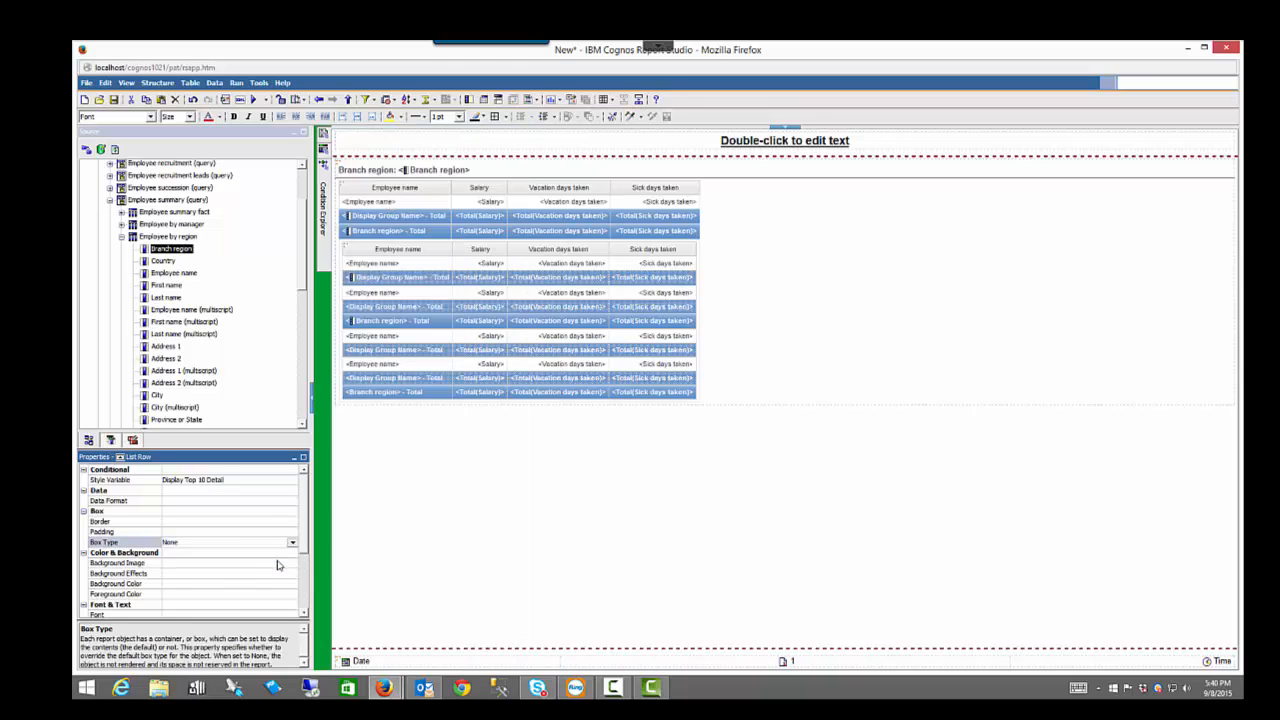
- Run the report to check the regional lists and their nested totals, and return to the report design
click(254, 101)
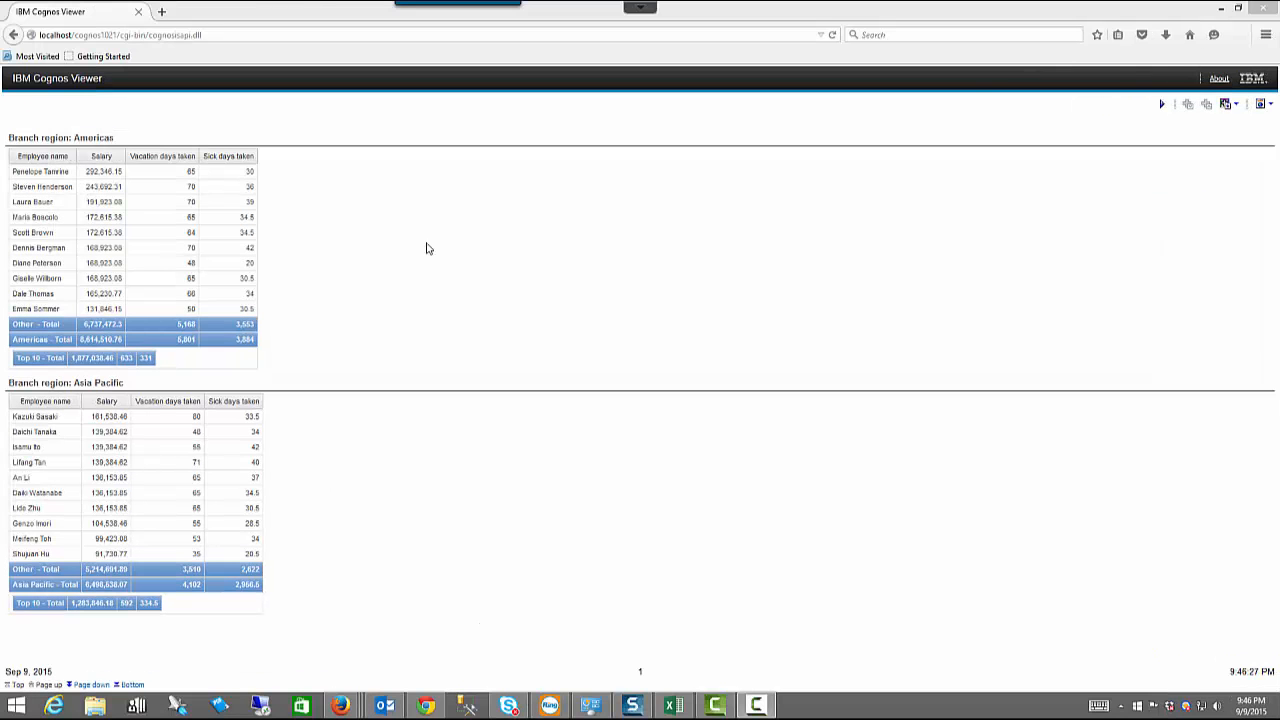
click(1265, 8)
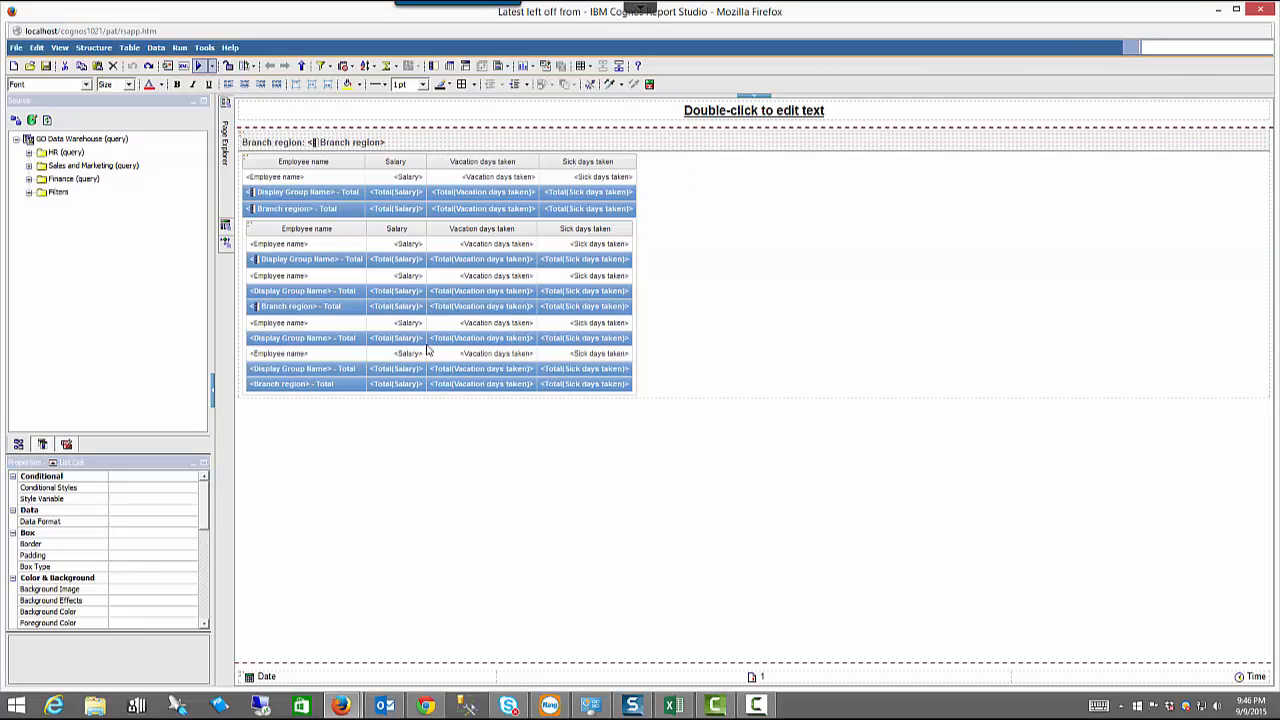
- Remove the Section header cell class from the Branch region section header cell
scroll(200, 527, down, 5)
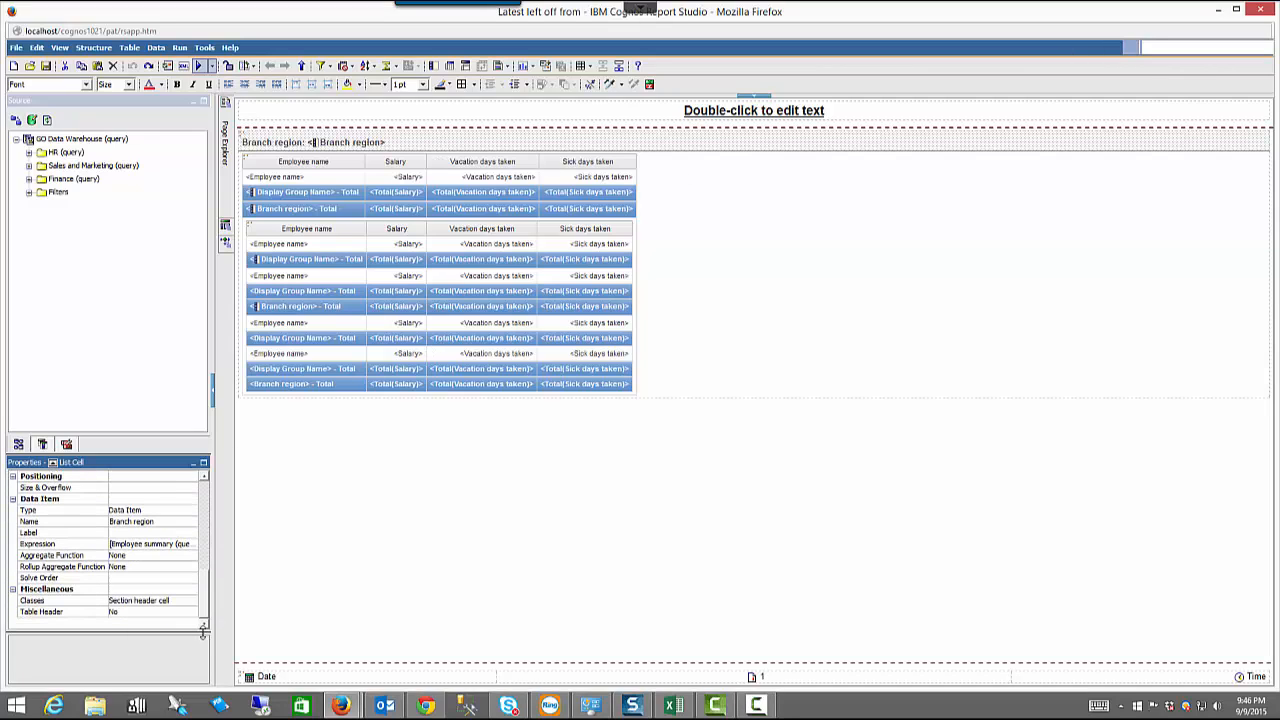
click(190, 605)
click(192, 604)
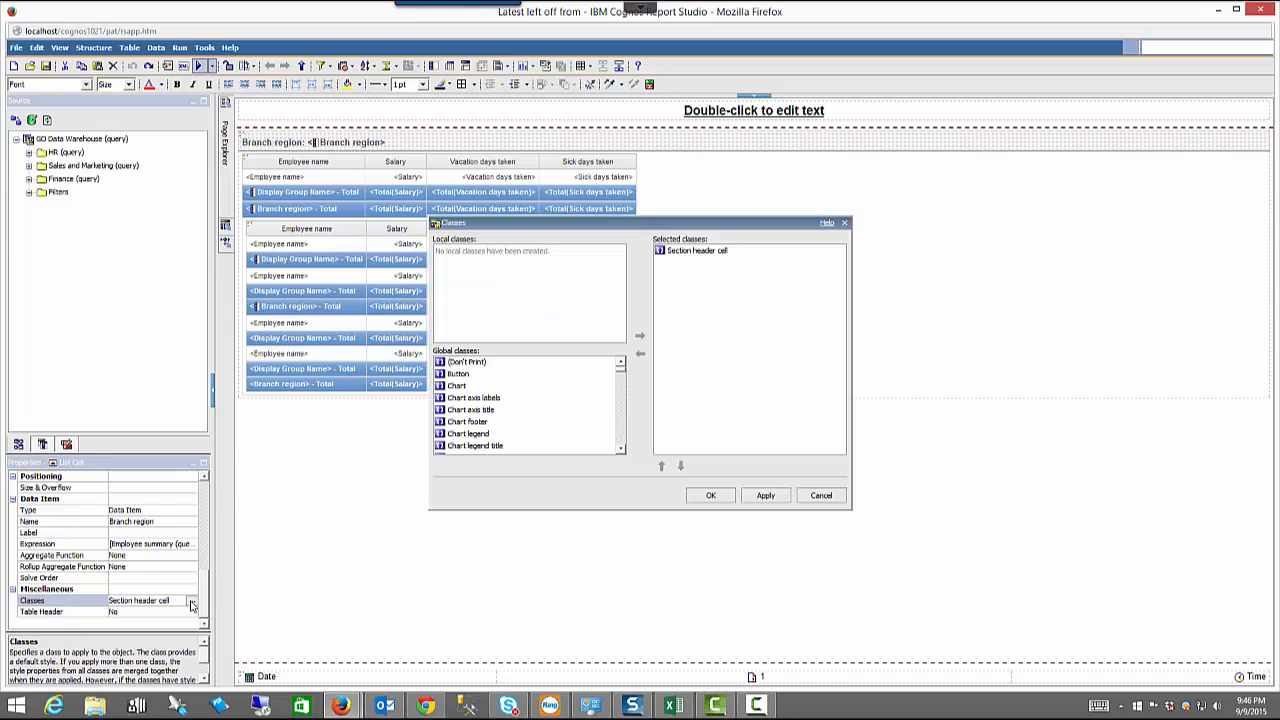
double_click(687, 254)
click(711, 495)
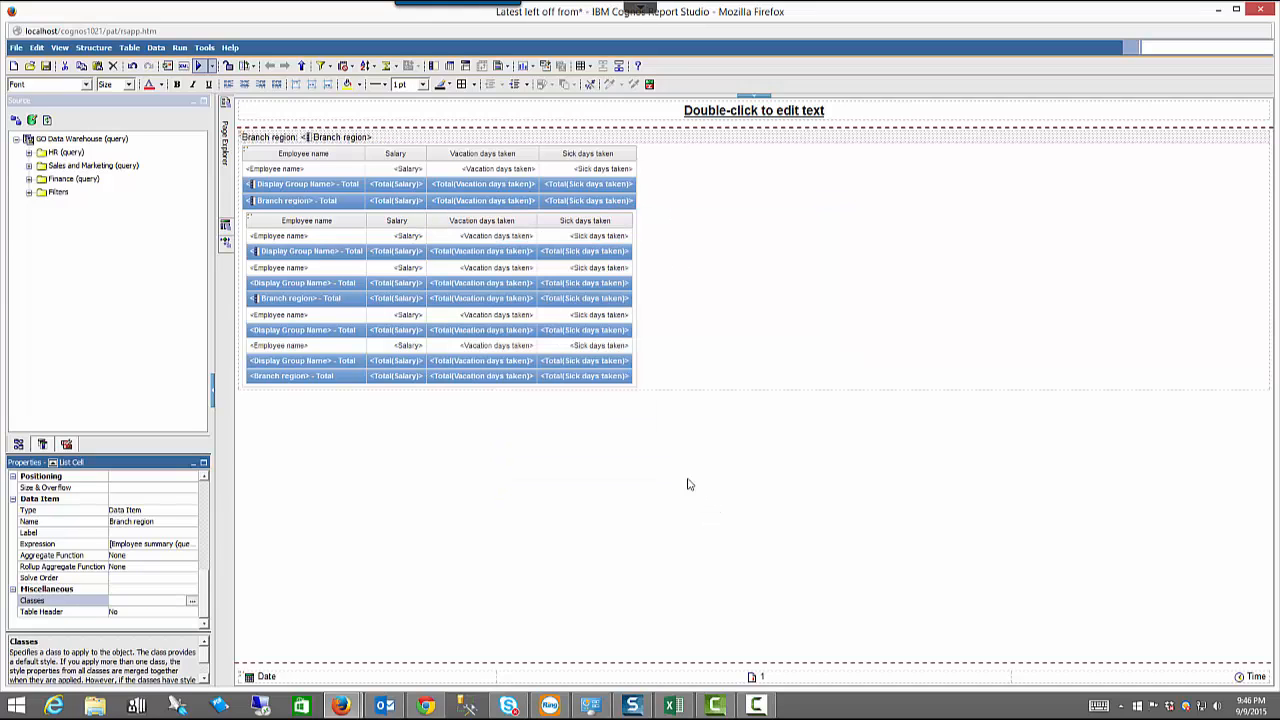
- Delete the "Branch region:" label from the section header and select the remaining Branch region text item
click(278, 142)
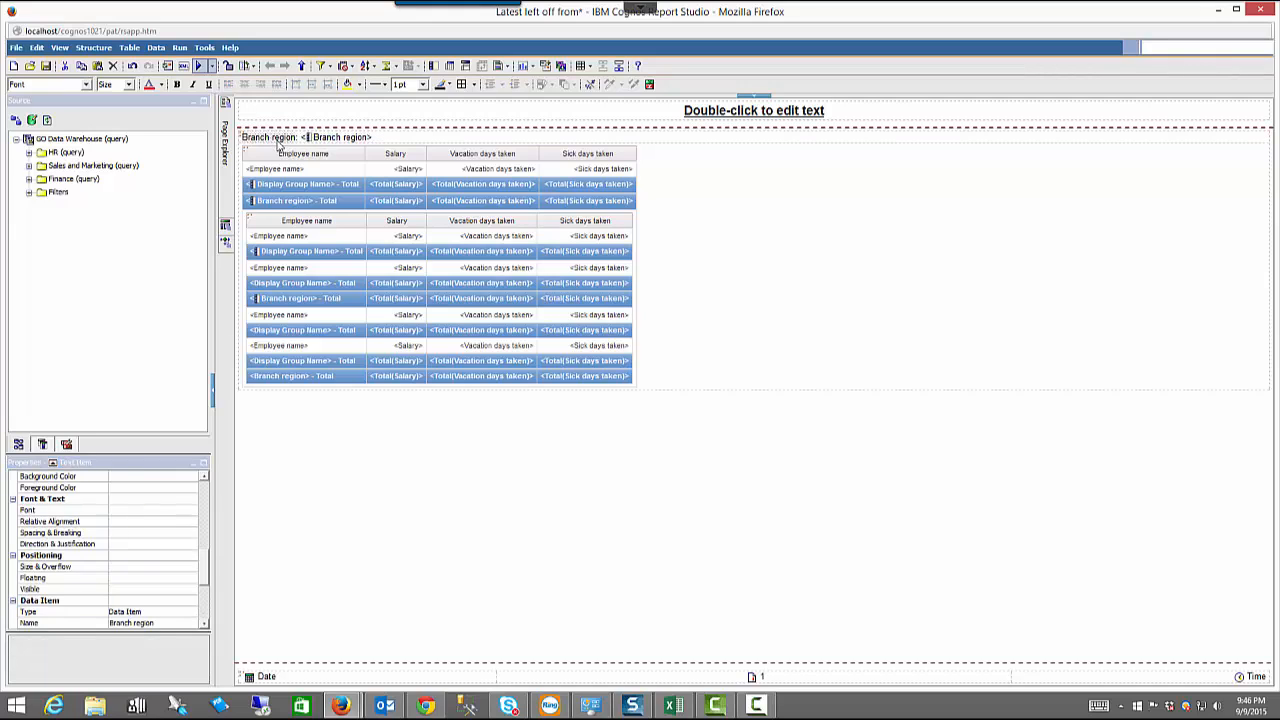
key(Delete)
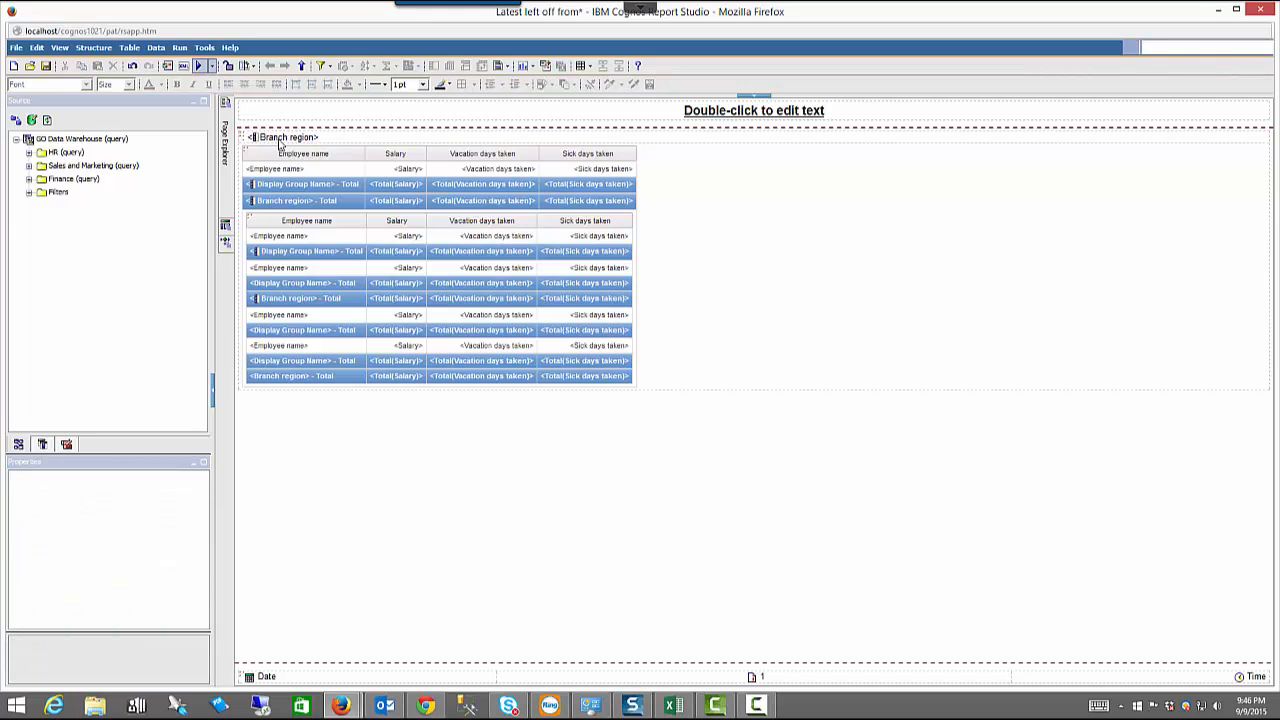
click(278, 142)
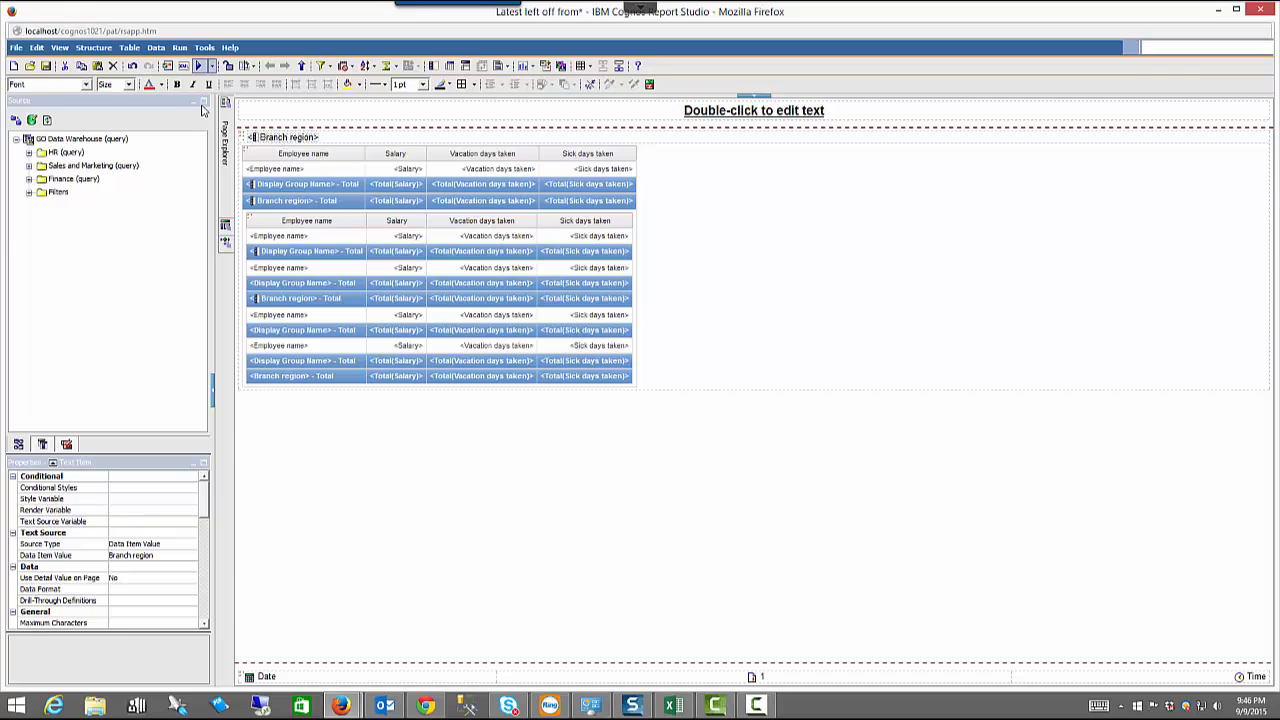
- Make the Branch region text item in the section header bold
click(178, 86)
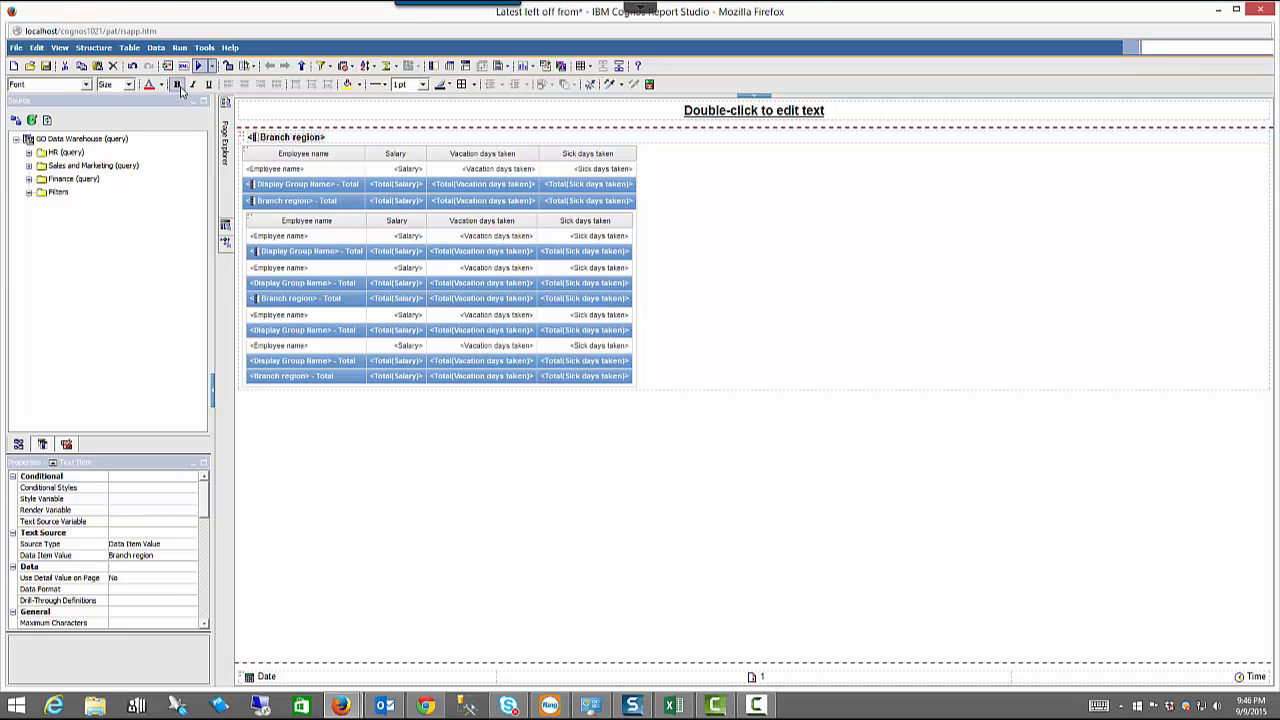
- Set the width of the outer list's Employee name title and the nested list's Display Group Name total label cells to 200 px
click(346, 157)
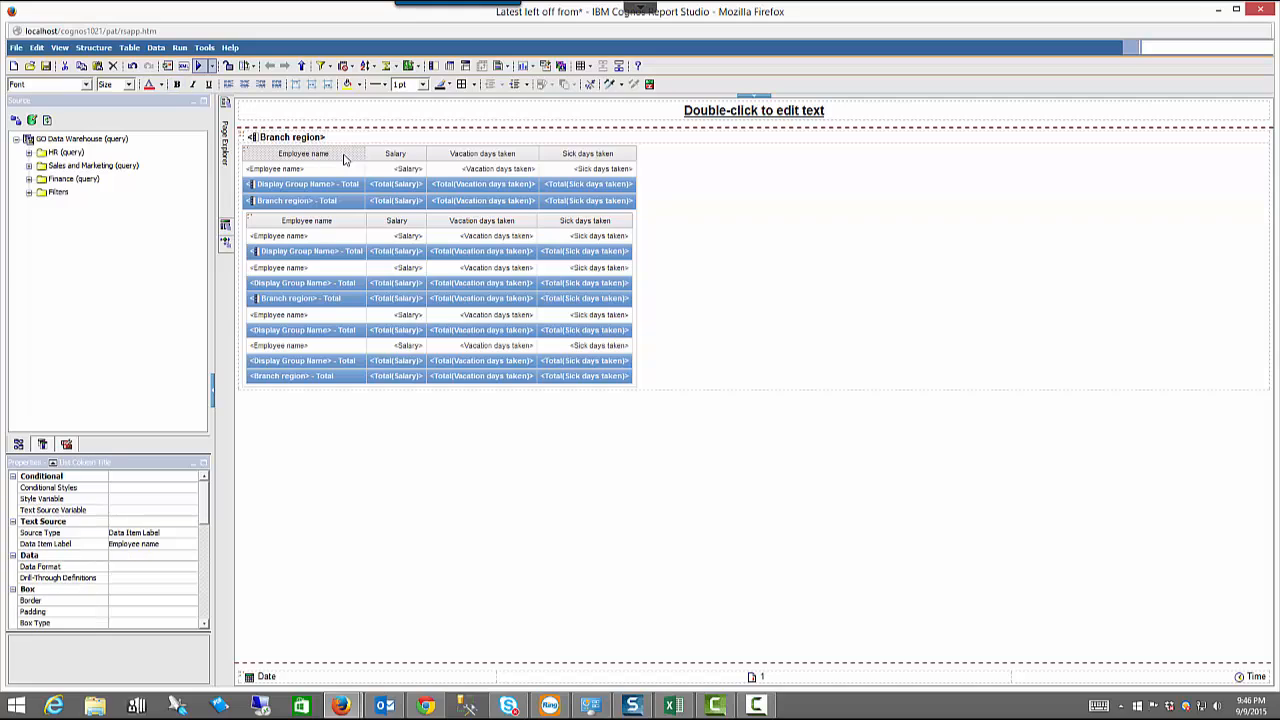
click(343, 257)
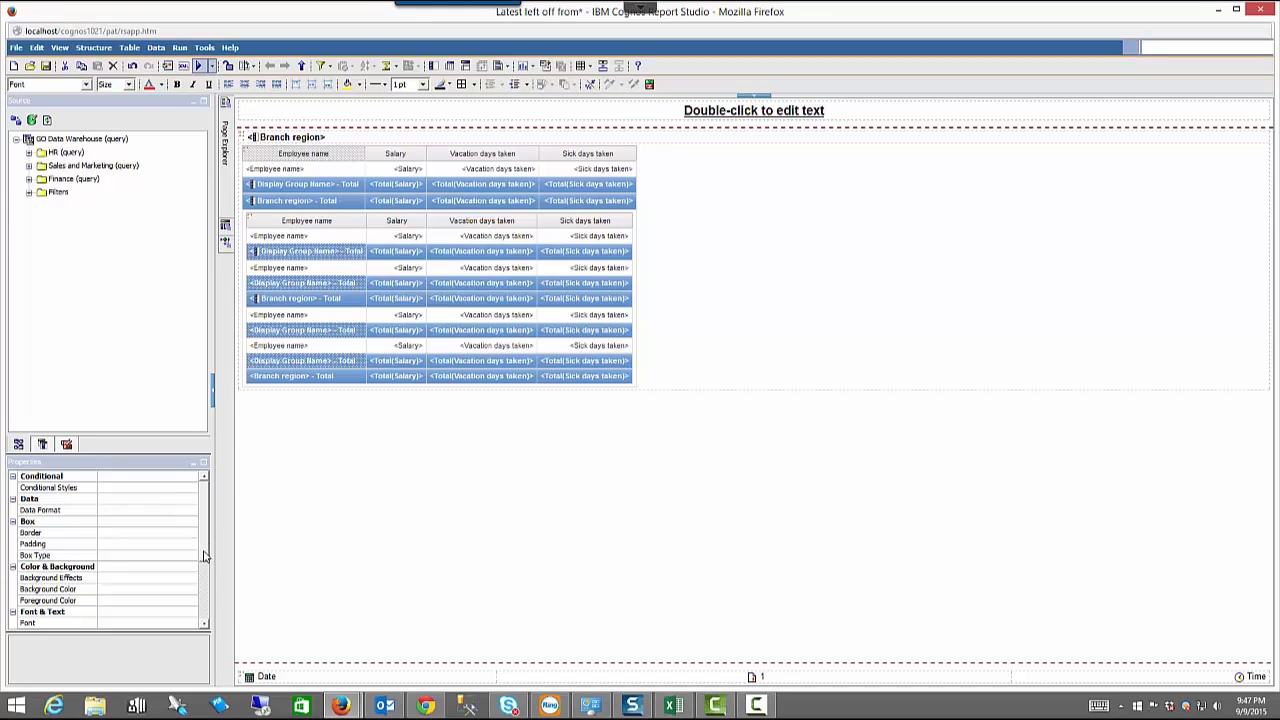
scroll(203, 556, down, 3)
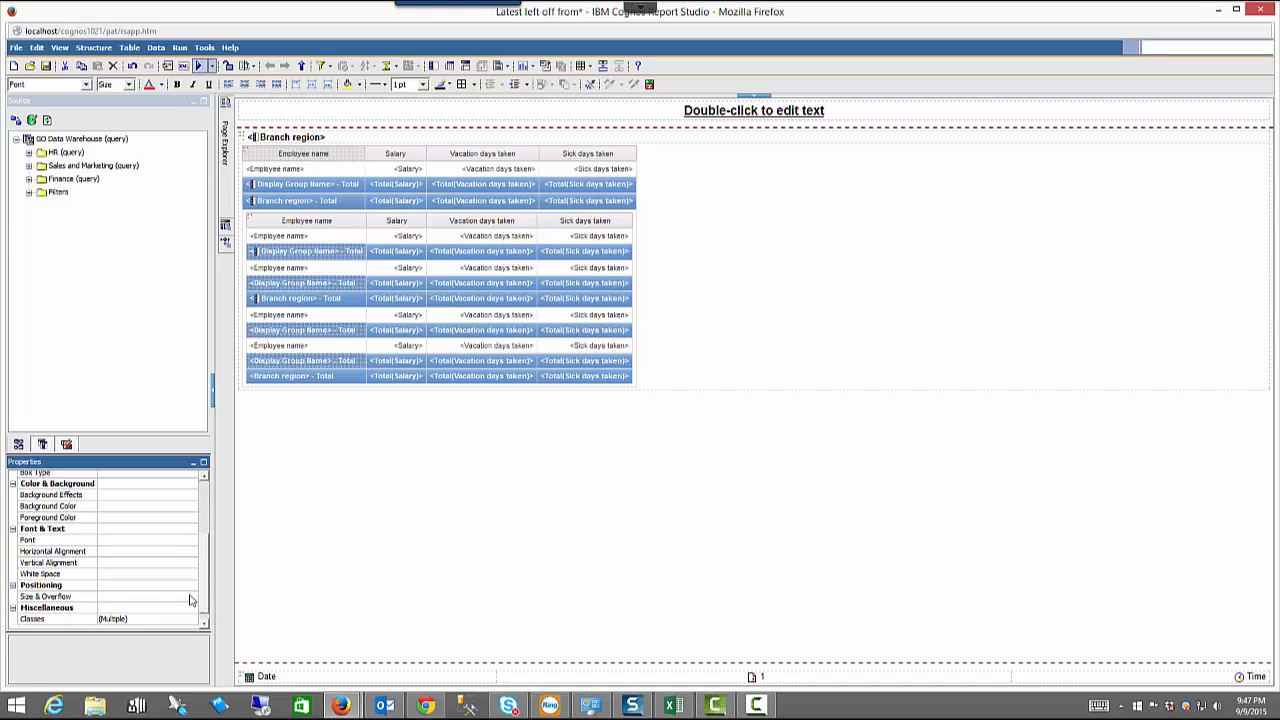
click(190, 598)
click(191, 597)
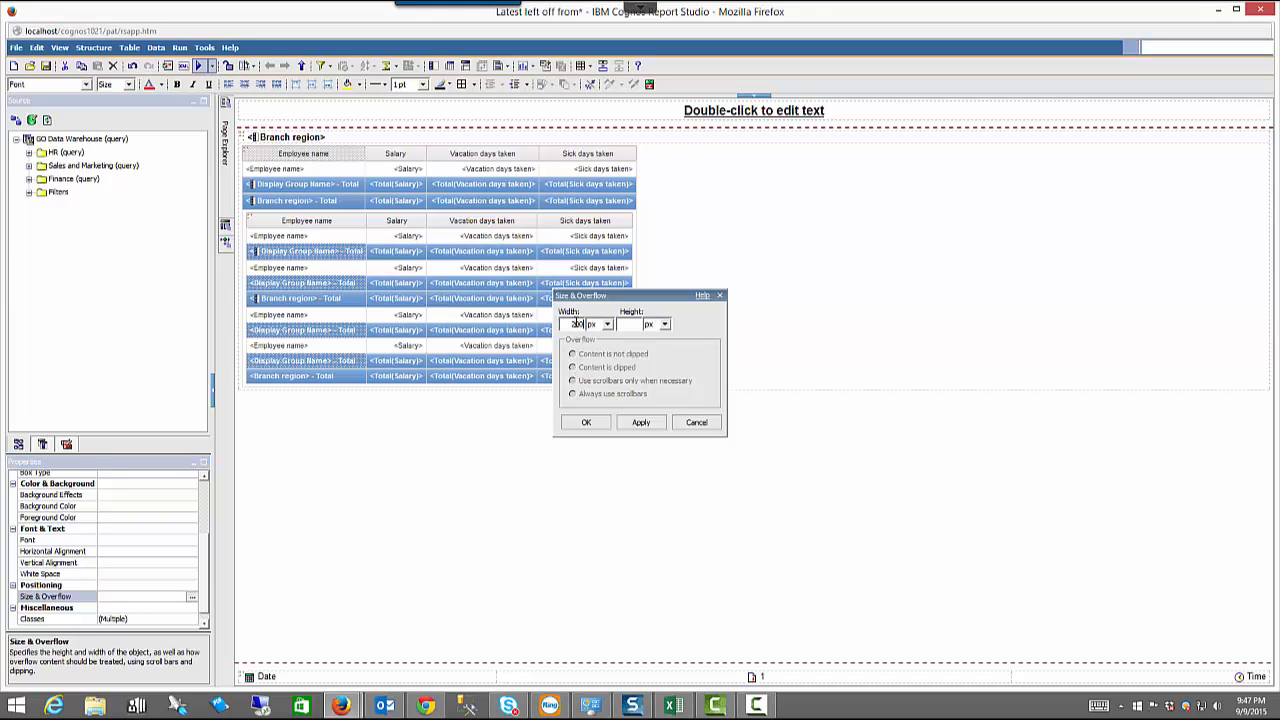
click(585, 423)
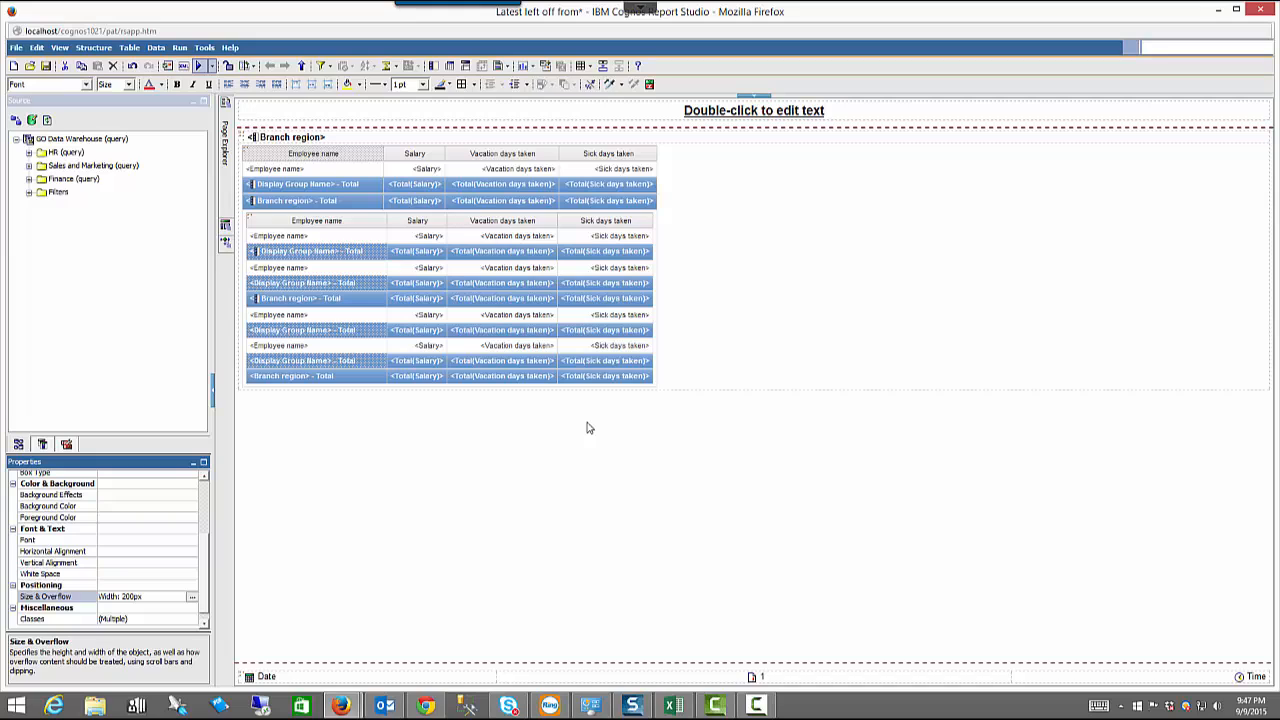
- Set the width of the outer Salary, Vacation days taken and Sick days taken titles and the matching nested group total cells to 125 px
click(396, 157)
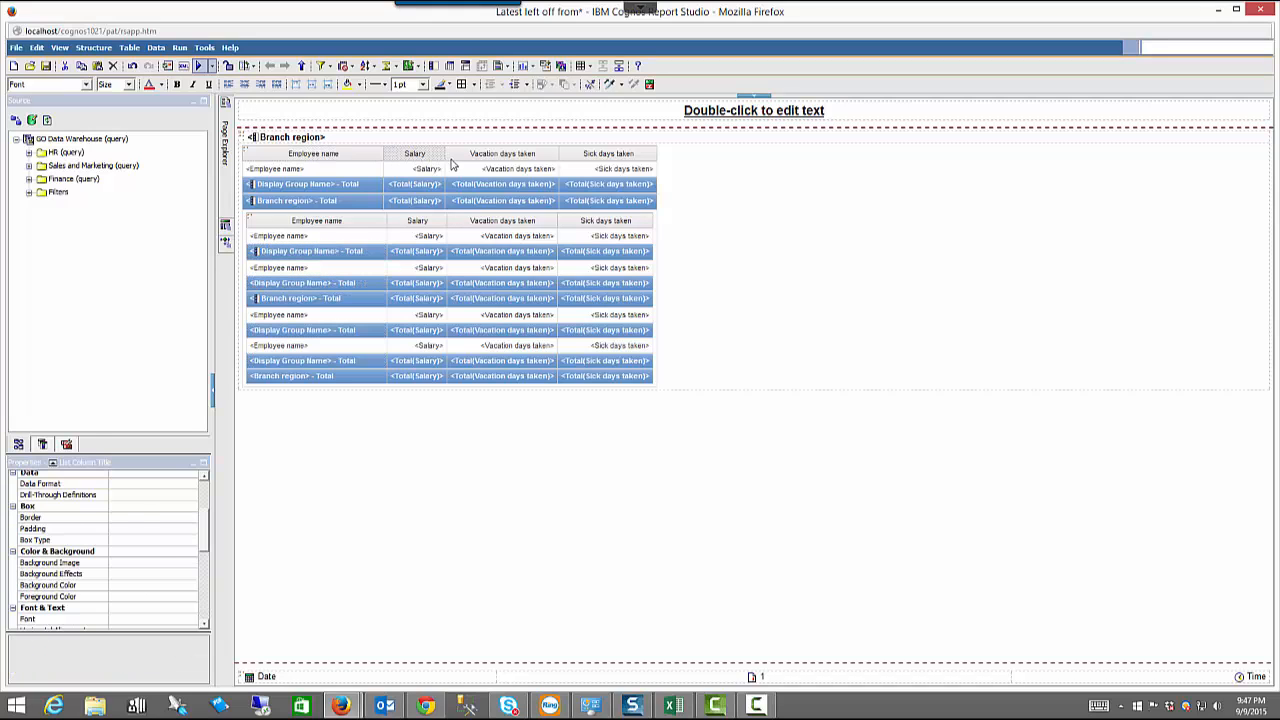
ctrl+click(455, 163)
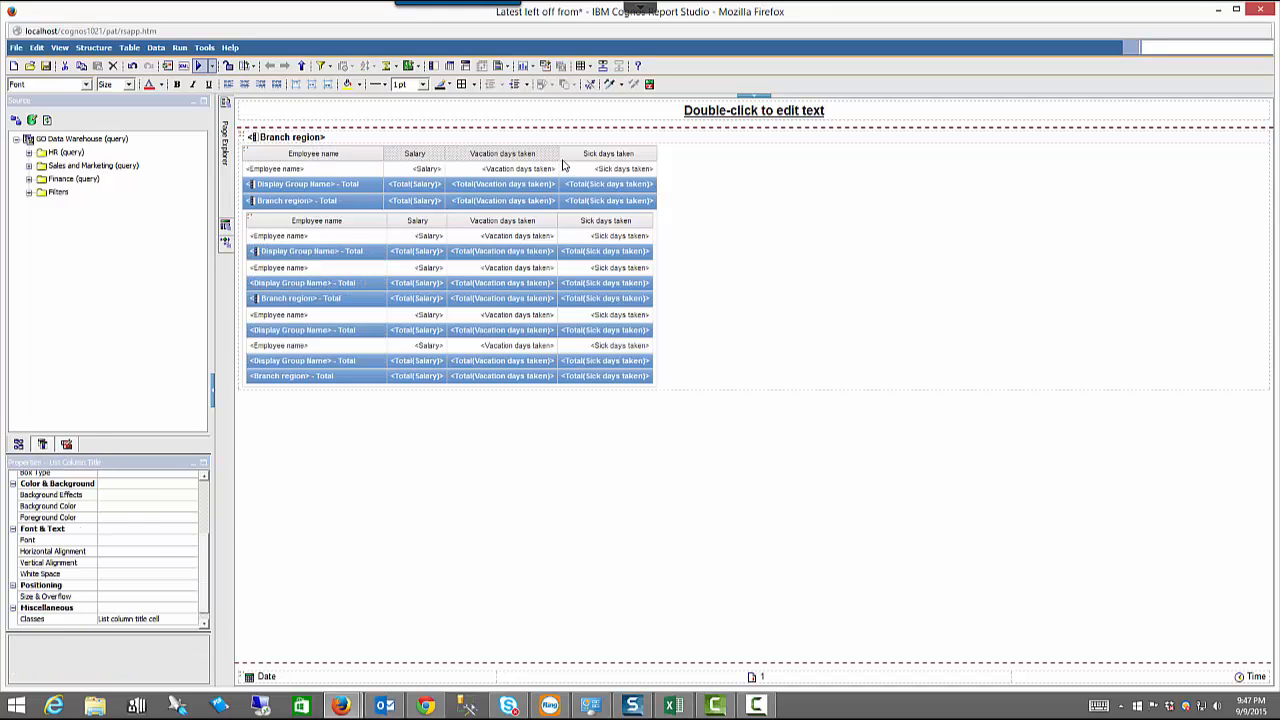
ctrl+click(565, 165)
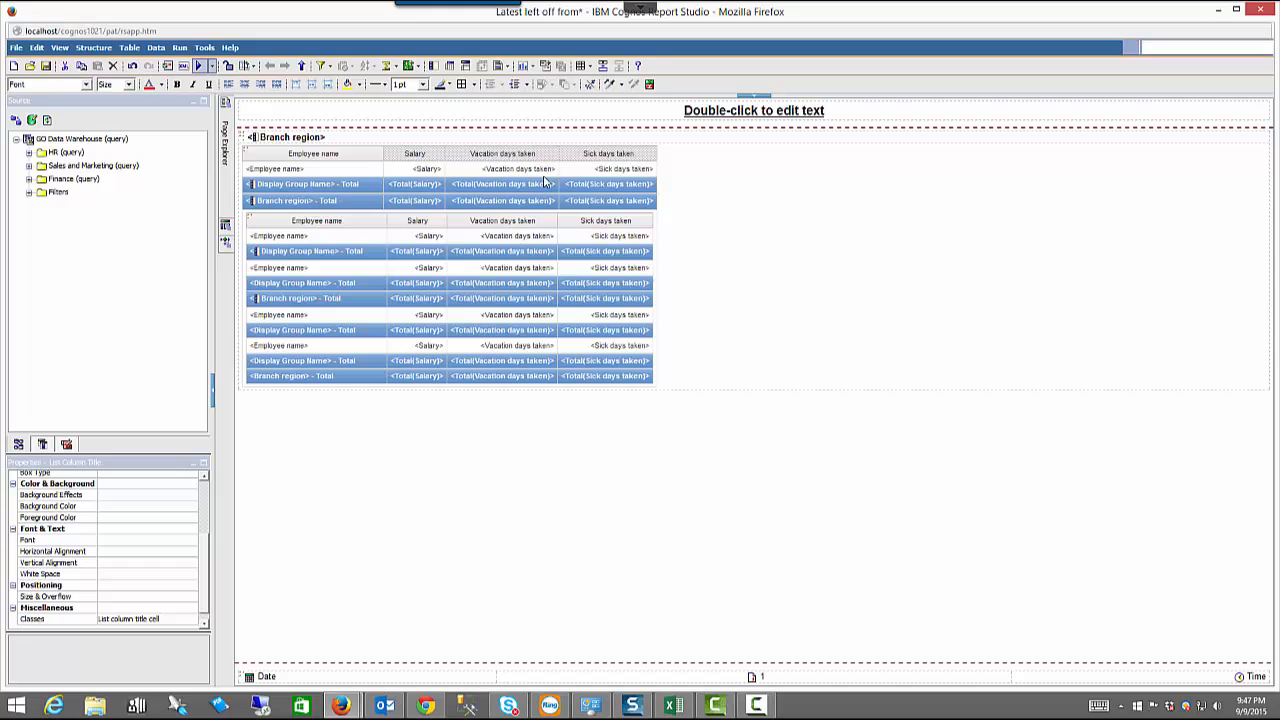
ctrl+click(390, 258)
ctrl+click(450, 259)
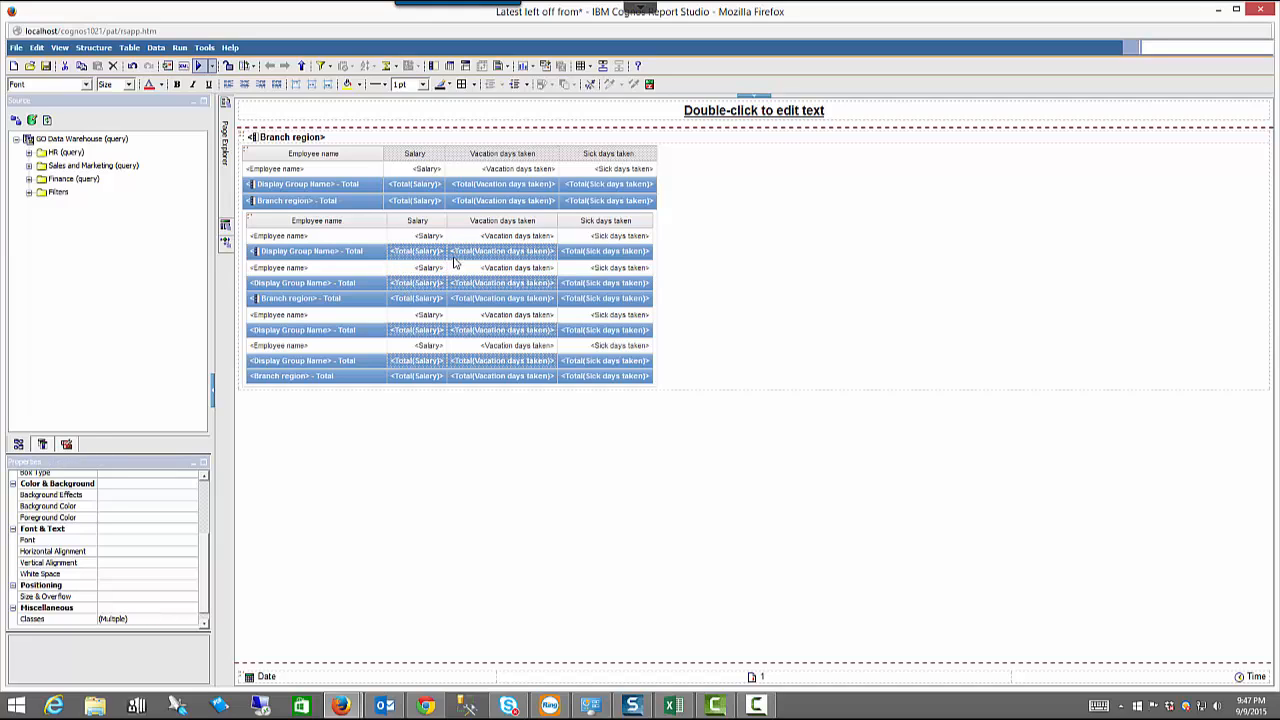
ctrl+click(566, 257)
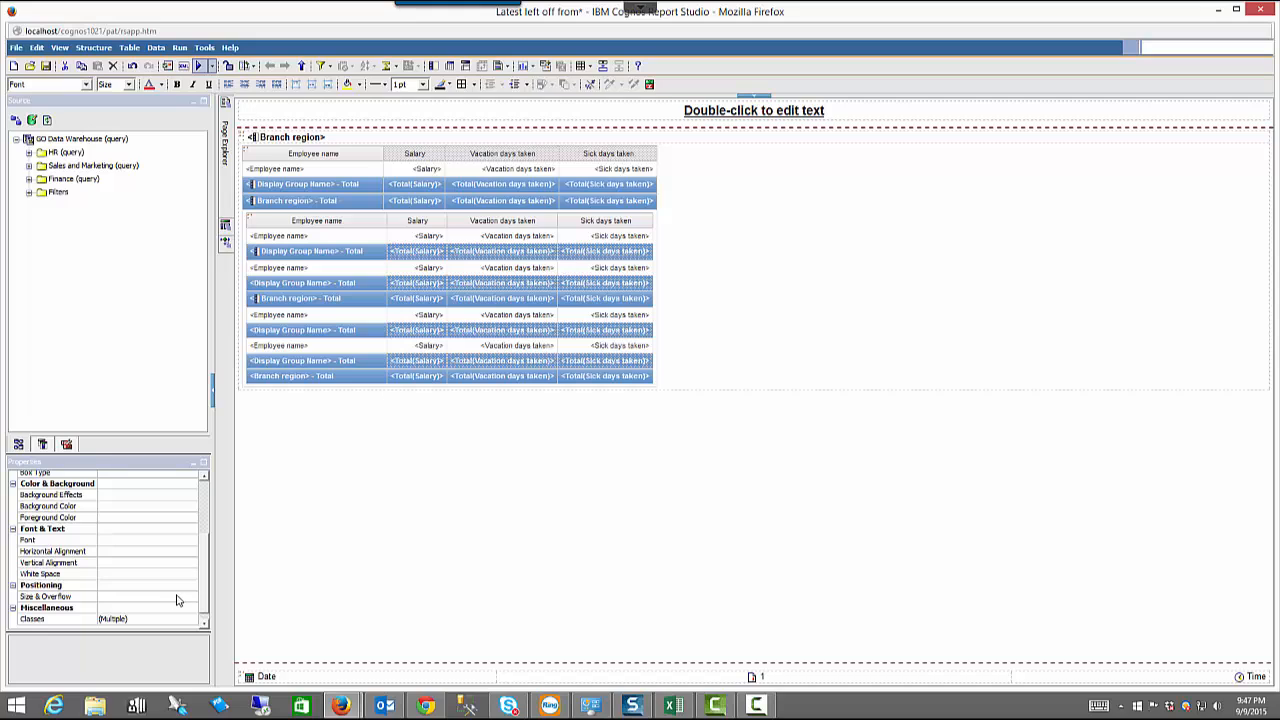
click(179, 600)
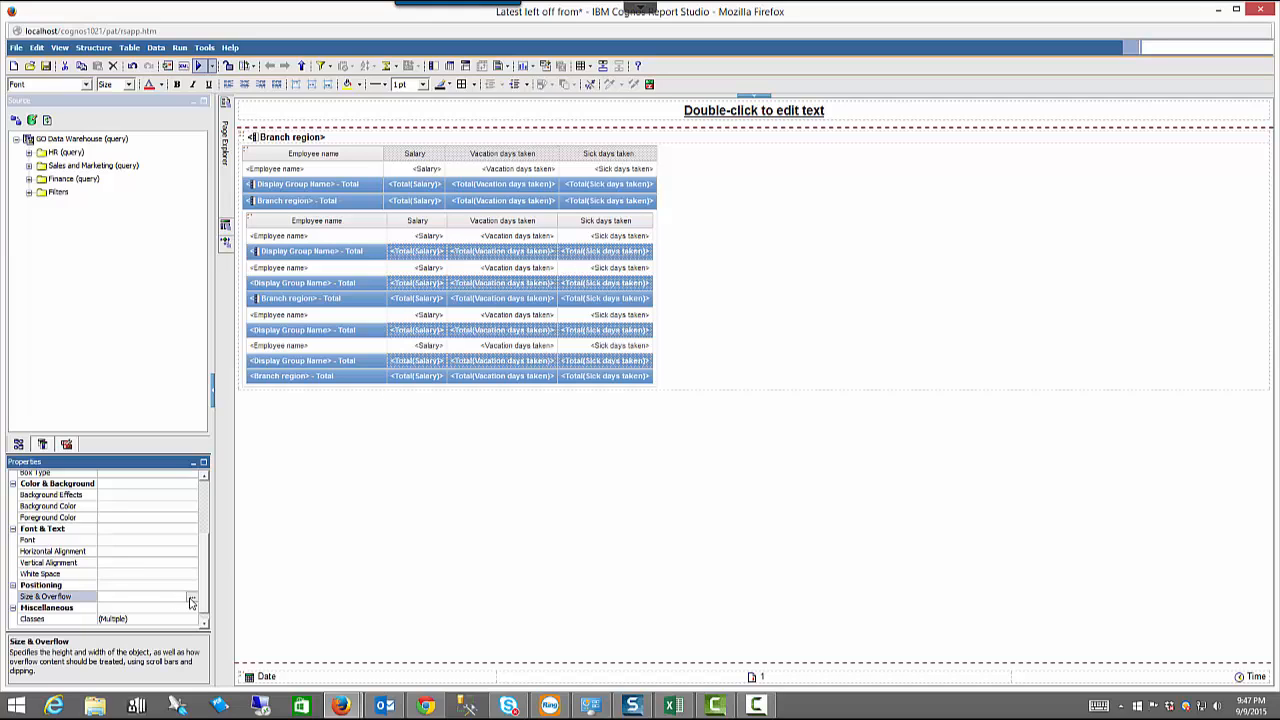
click(191, 597)
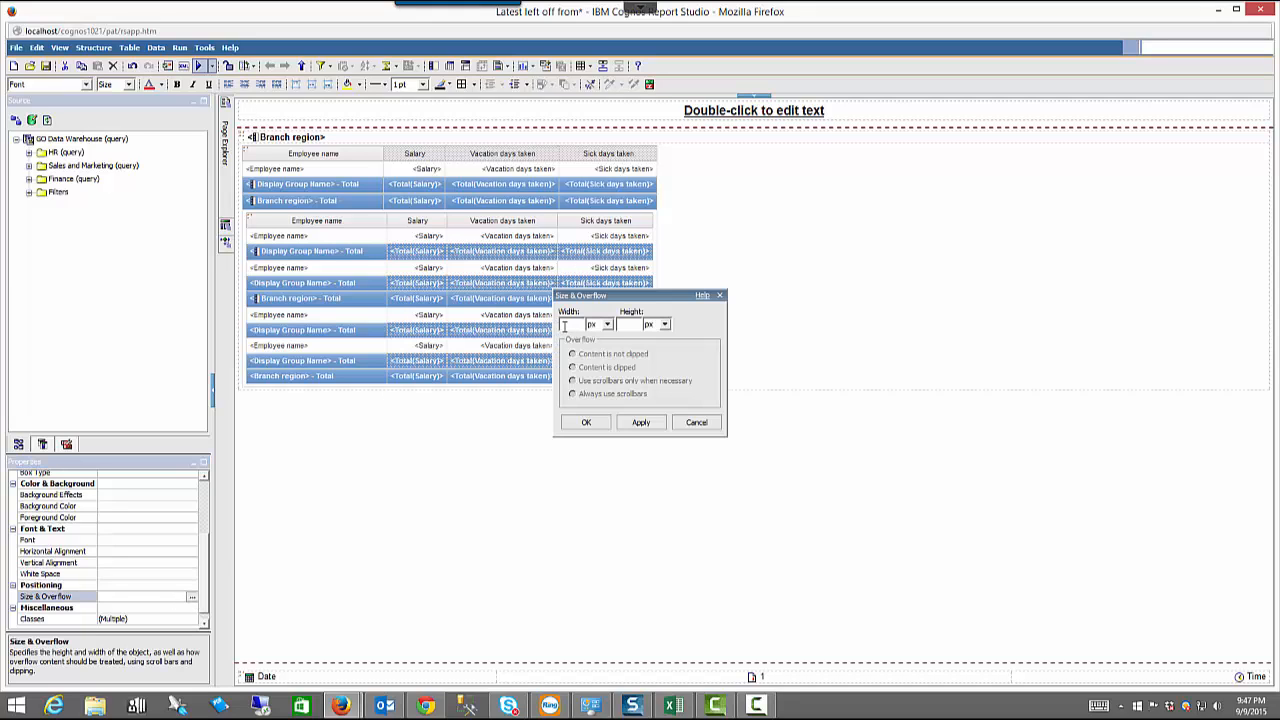
click(595, 424)
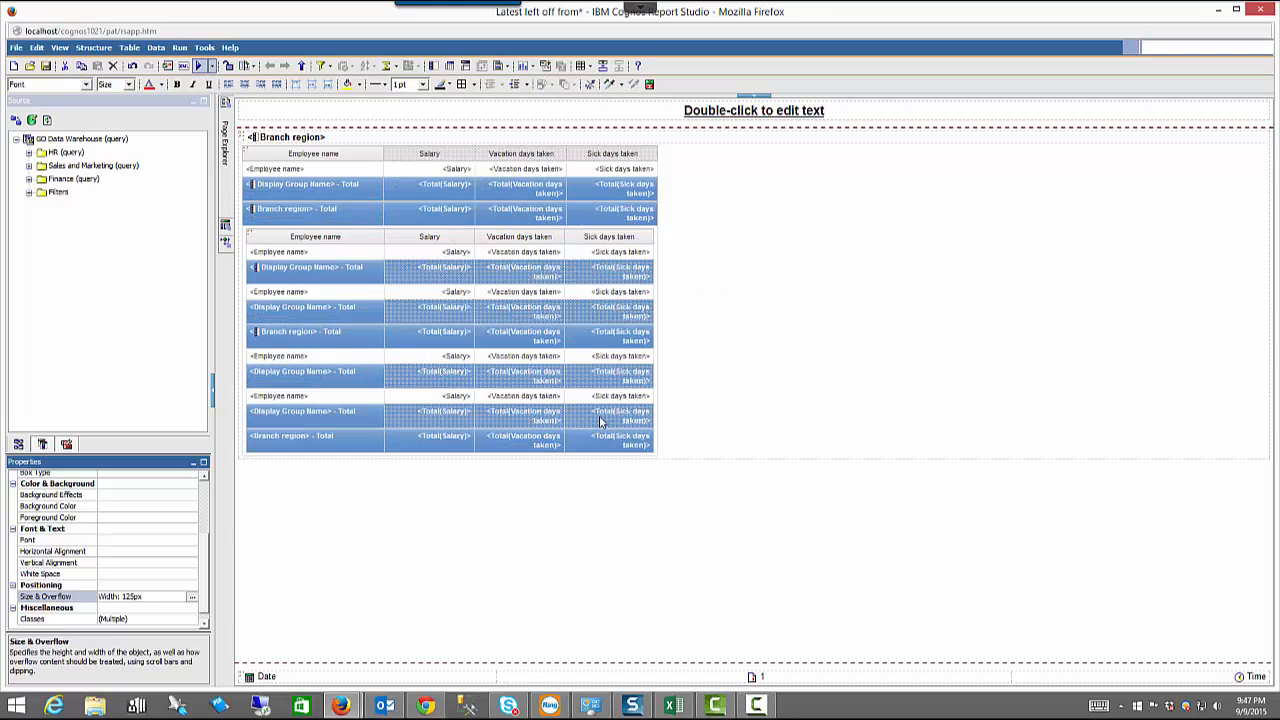
- Set the width of the entire nested footer list to 100%
click(250, 237)
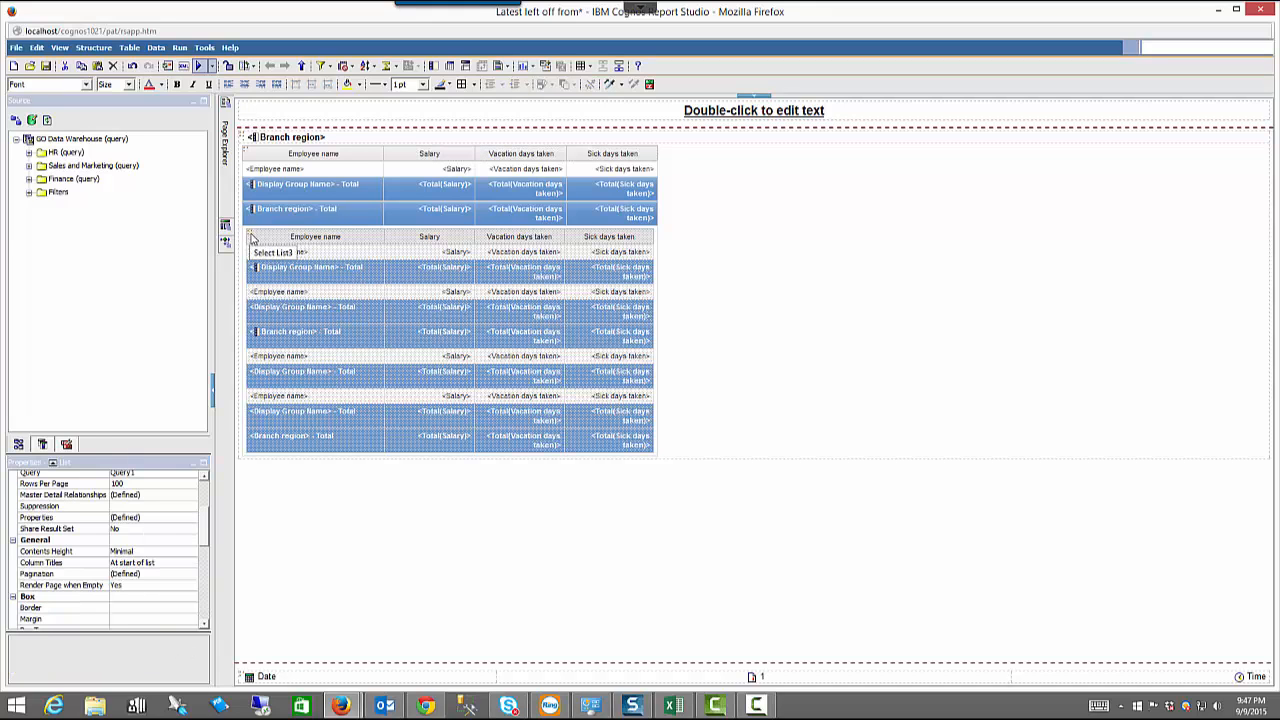
drag(200, 520, 200, 601)
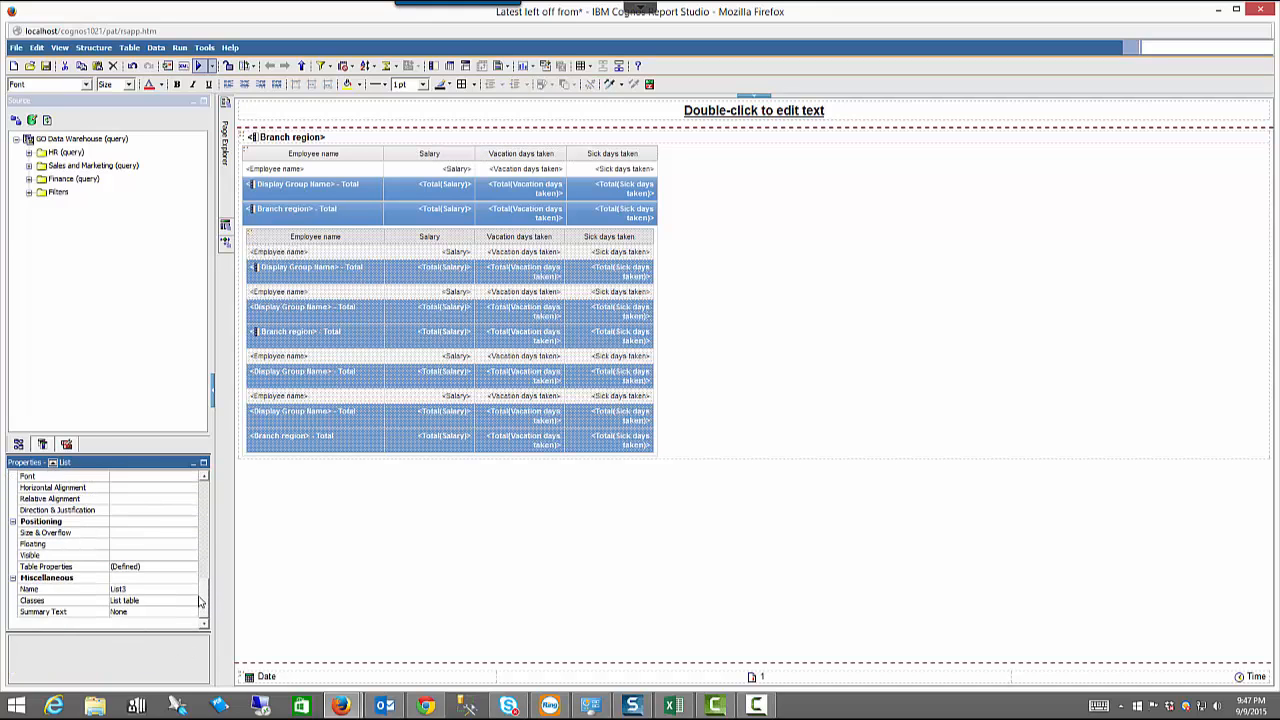
click(188, 533)
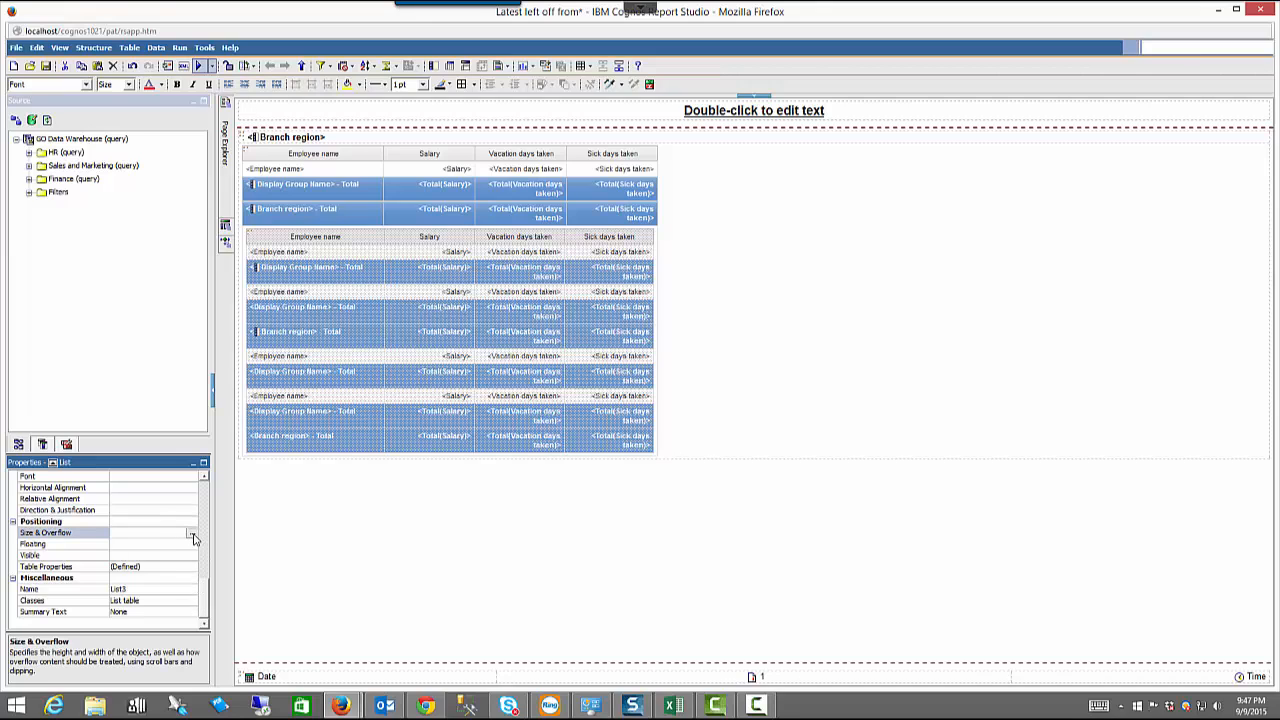
click(191, 533)
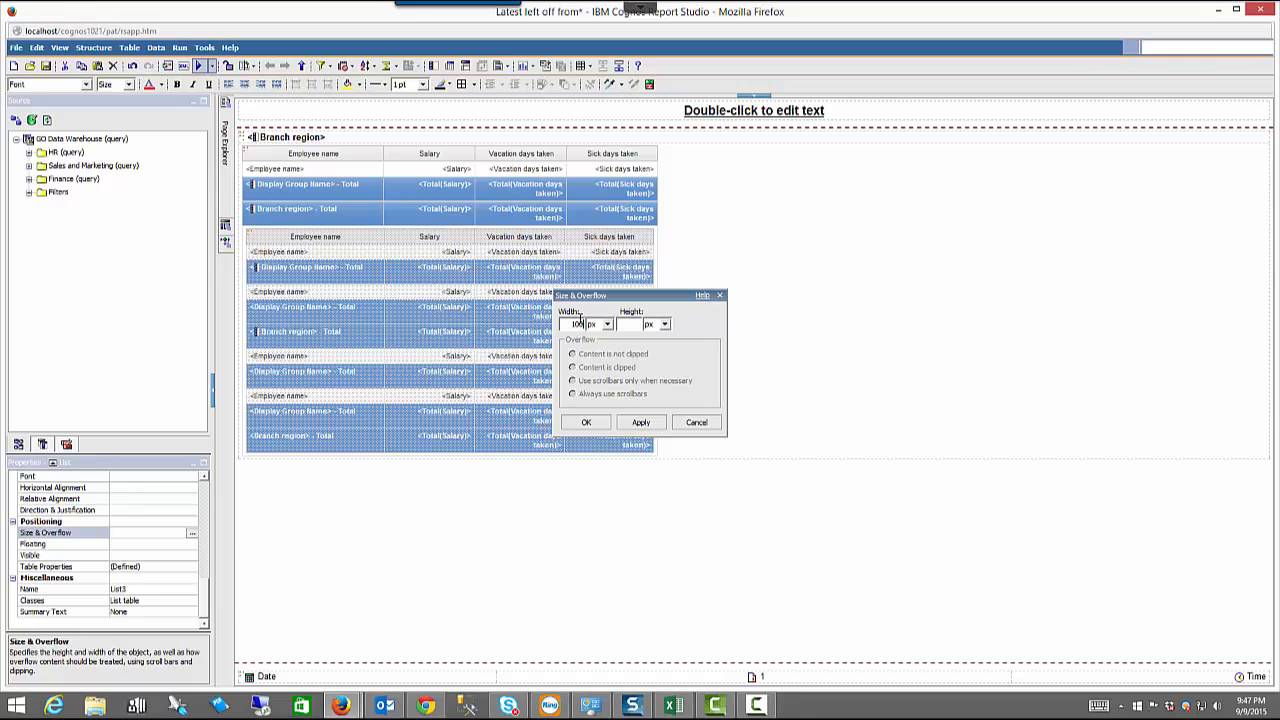
click(607, 324)
click(600, 347)
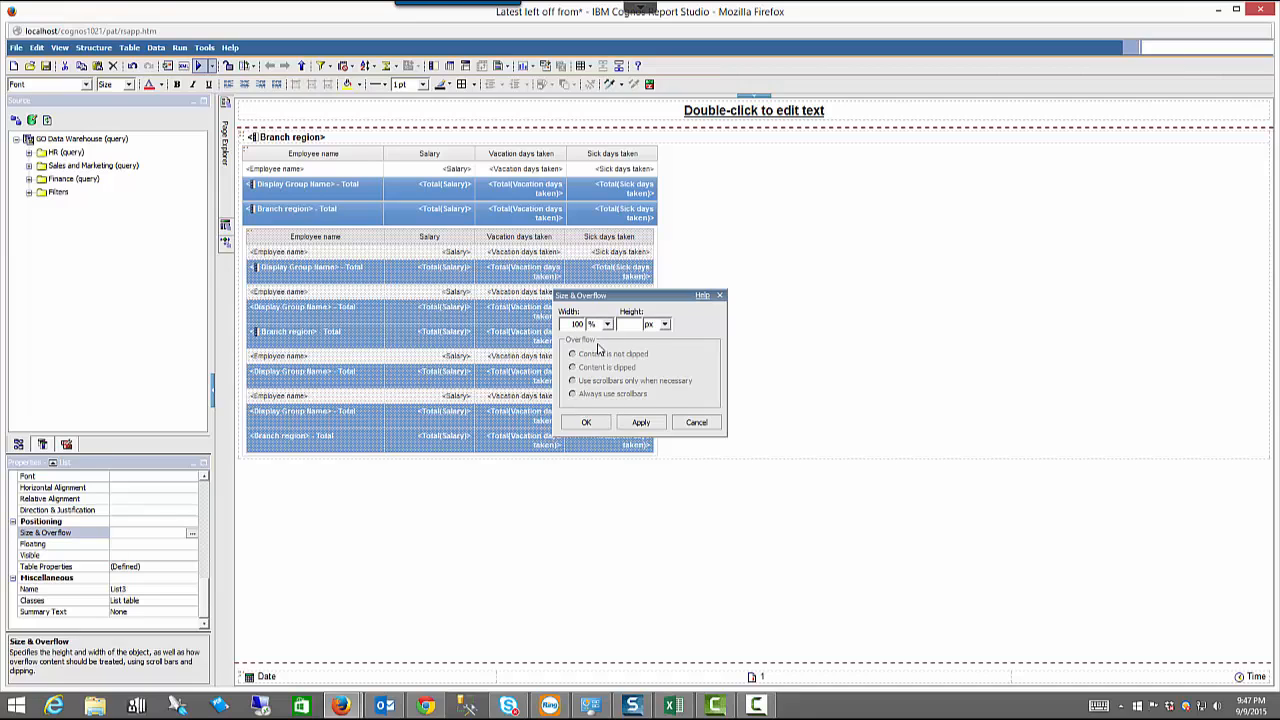
click(587, 423)
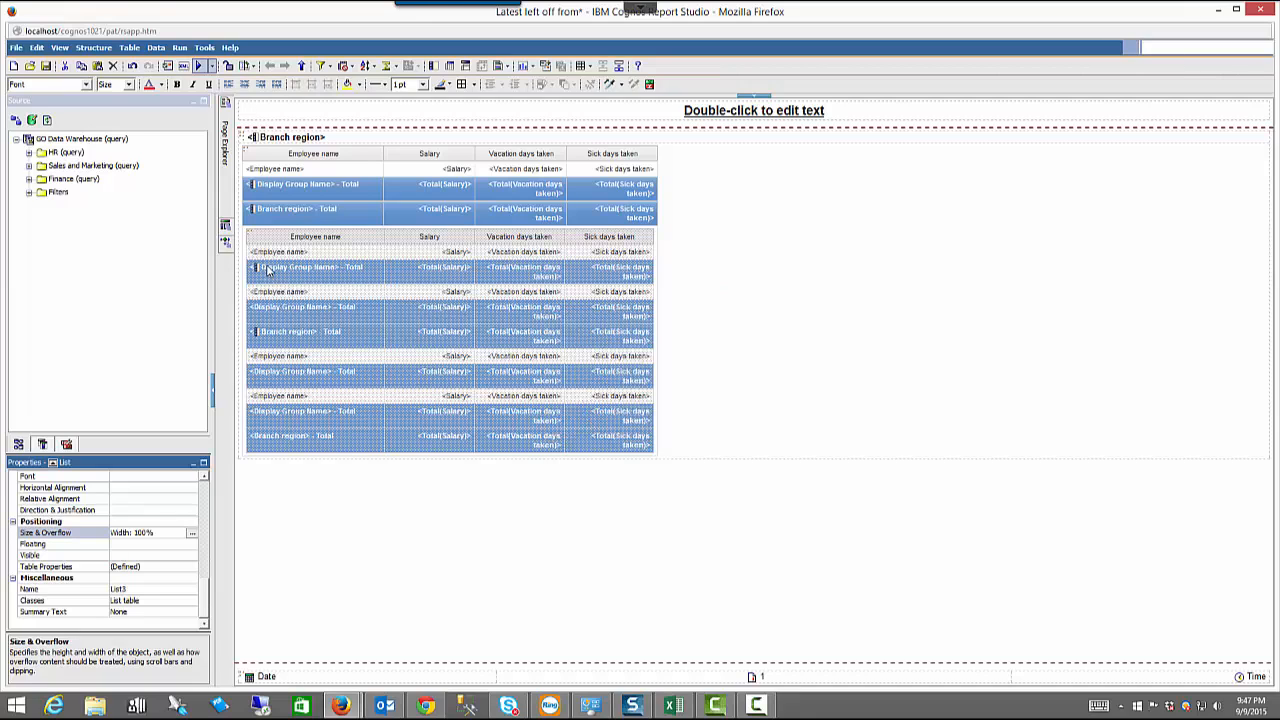
- Remove the List footer cell class from the list cell that contains the nested list
click(54, 463)
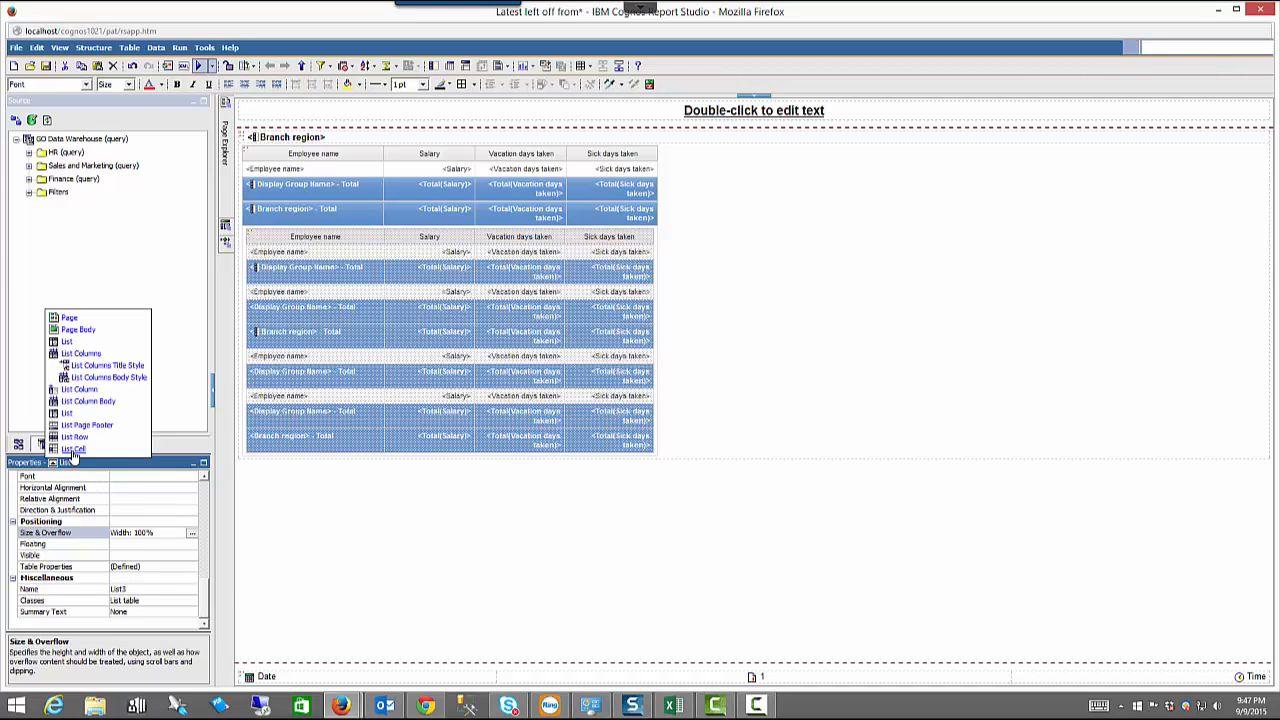
click(72, 451)
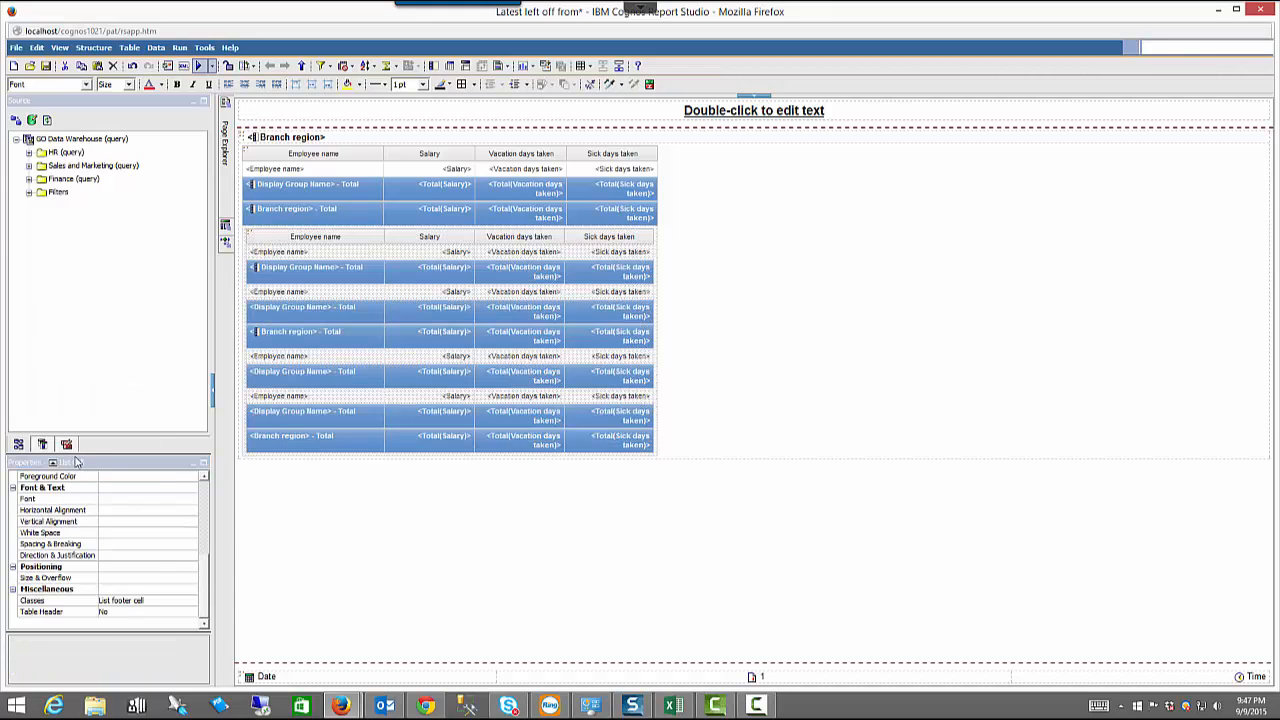
click(184, 603)
click(192, 602)
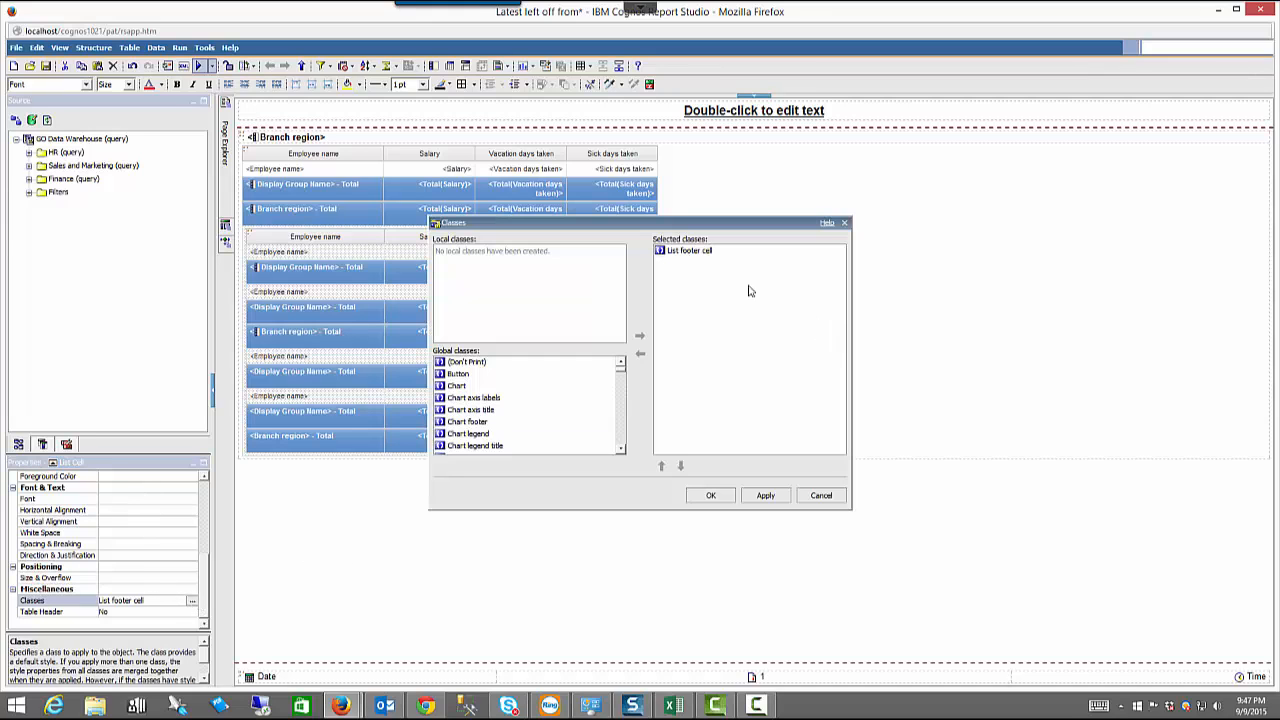
double_click(696, 253)
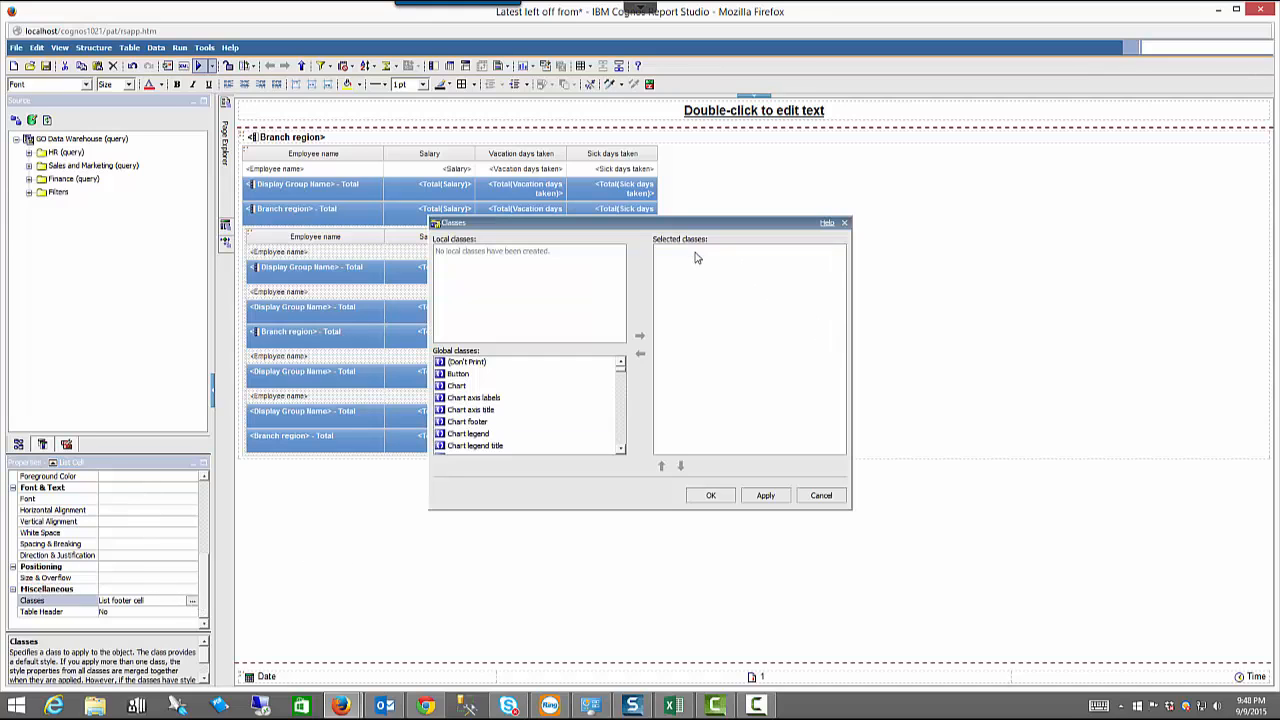
click(710, 496)
- Lock the page objects and remove the List outer footer cell class from the Display Group Name total row cells in both lists
click(380, 192)
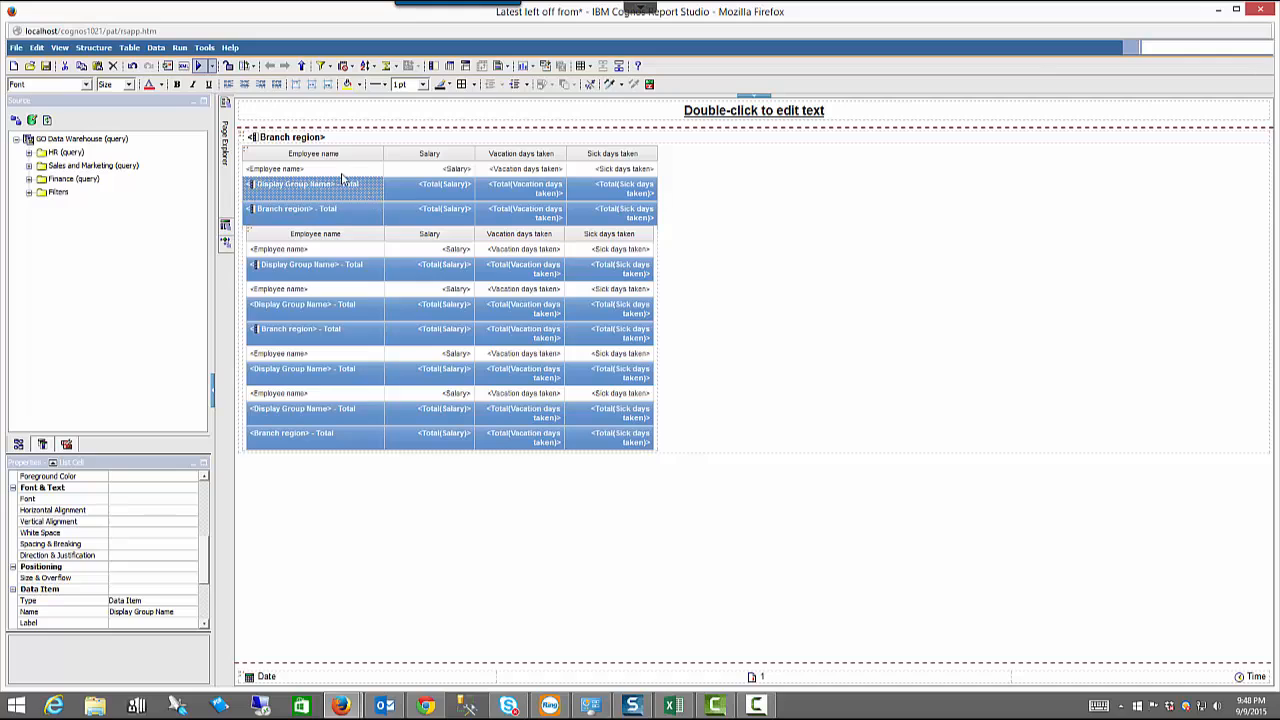
click(228, 65)
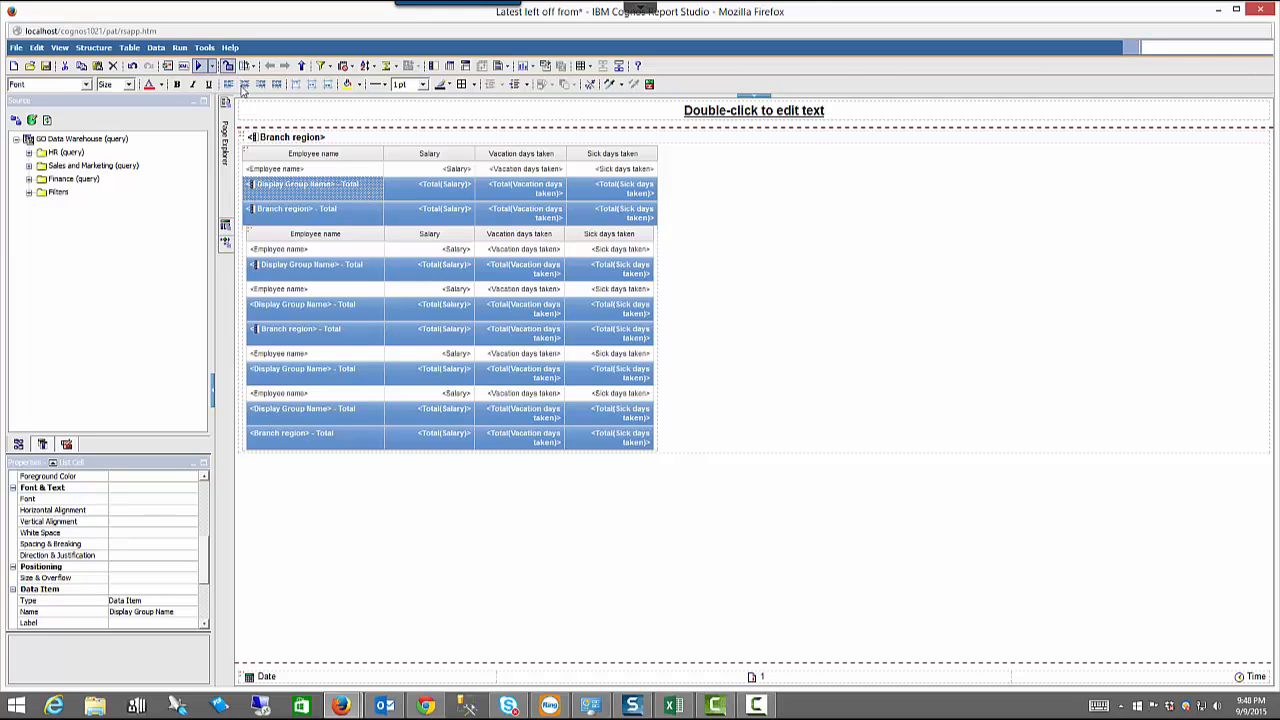
shift+click(576, 194)
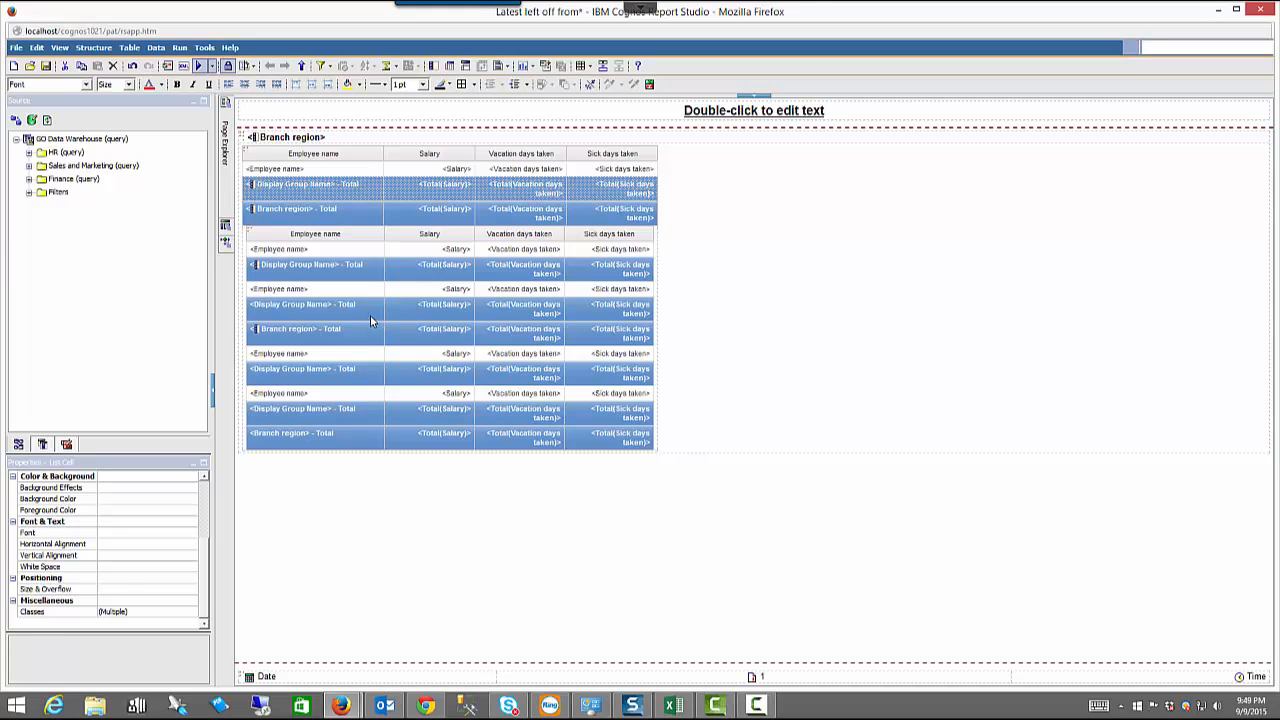
drag(370, 320, 578, 322)
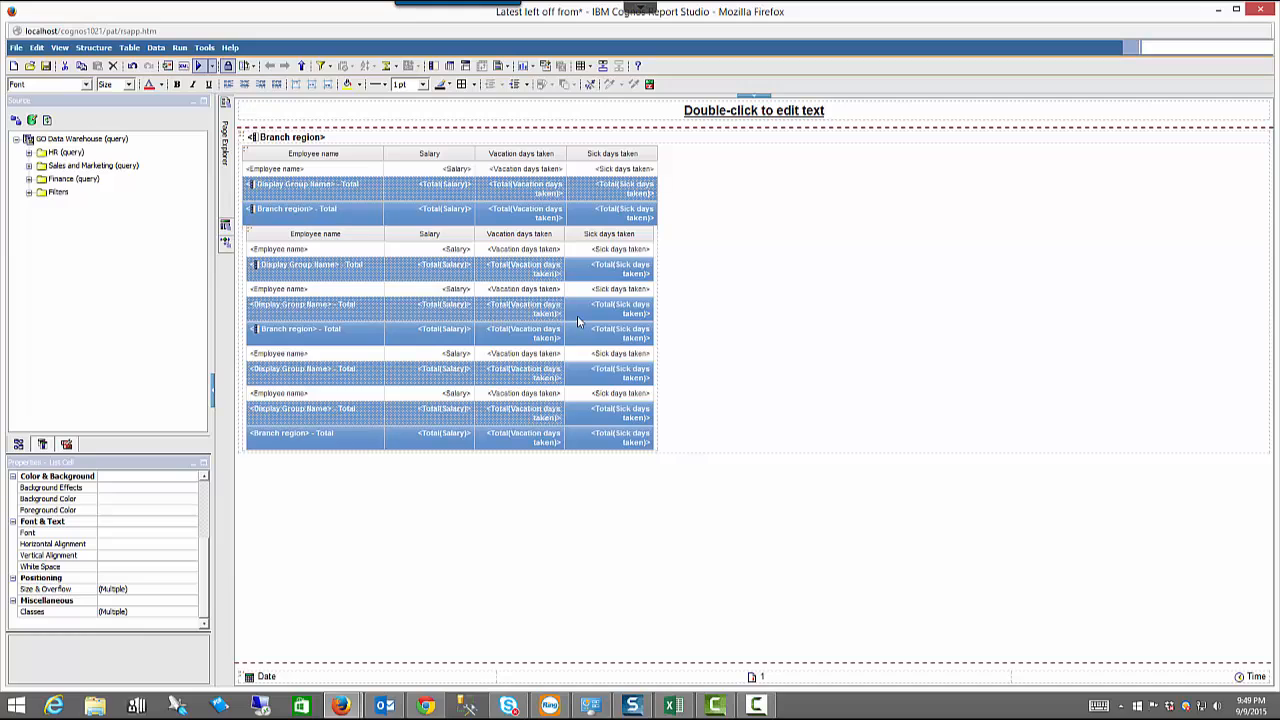
click(181, 613)
click(191, 613)
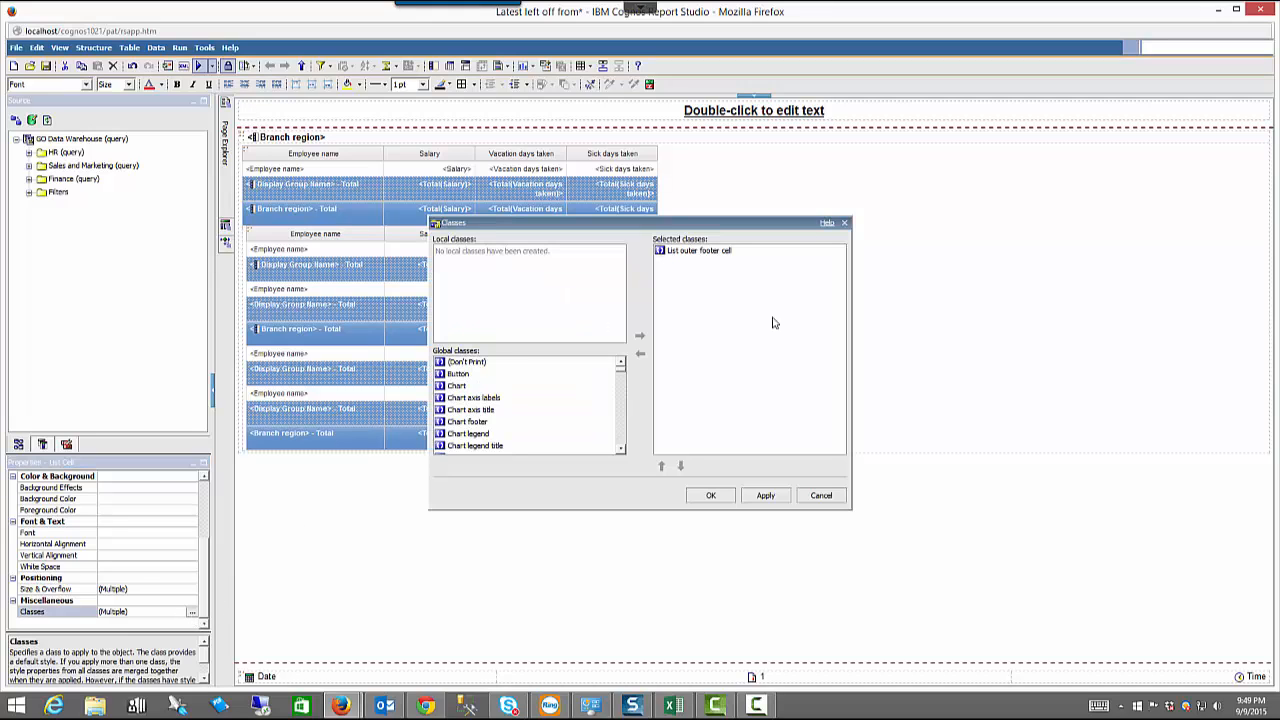
click(708, 252)
double_click(710, 254)
- Assign the global class List column body cell to the selected Display Group Name total row cells
scroll(621, 397, down, 2)
scroll(620, 399, down, 6)
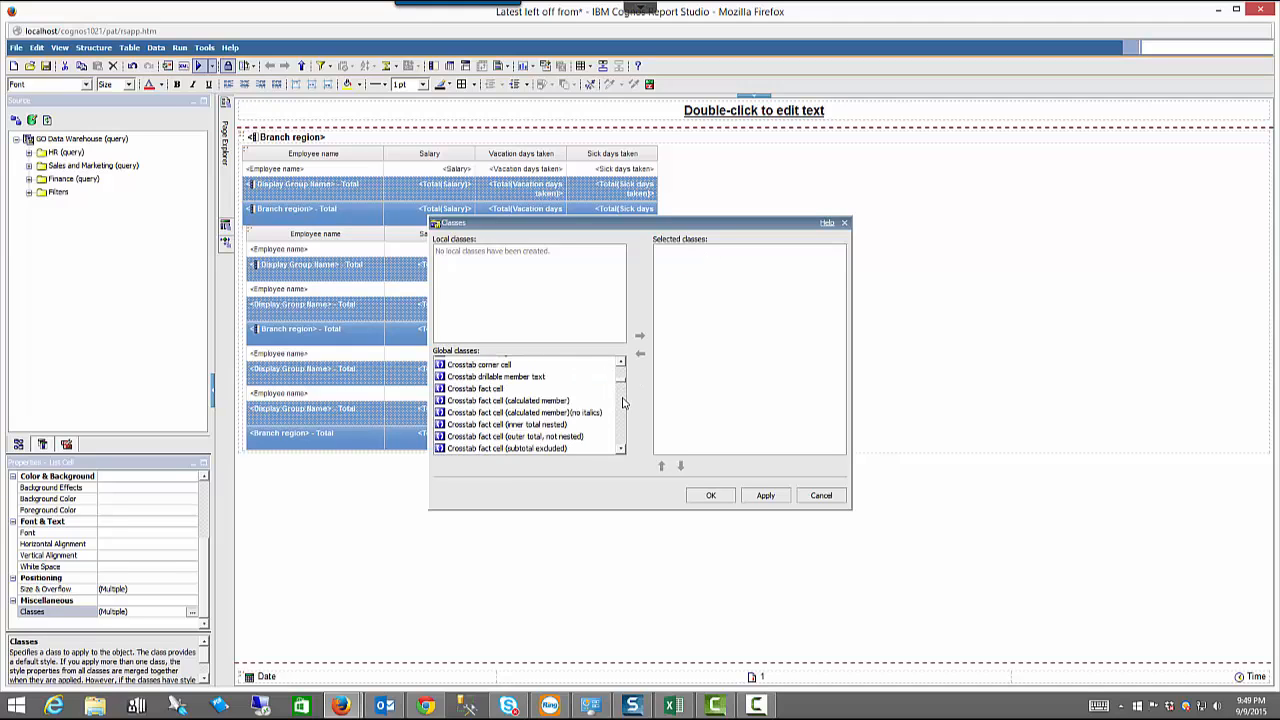
scroll(622, 418, down, 8)
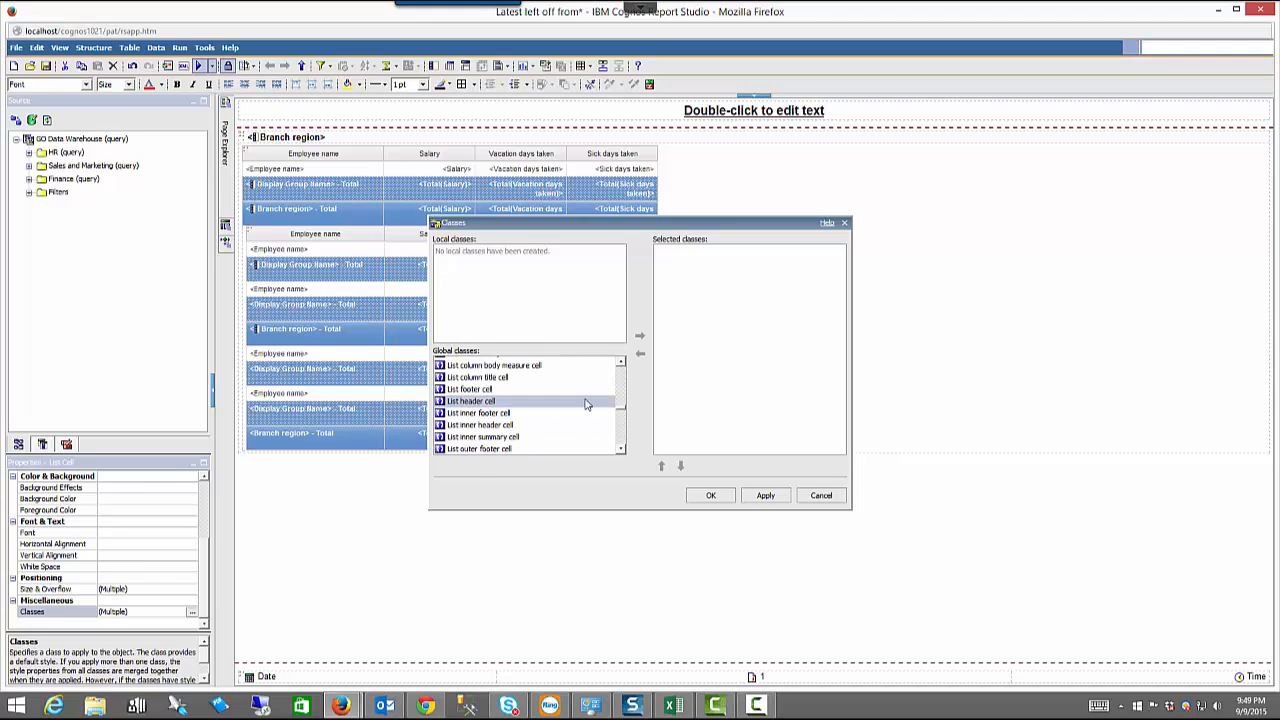
scroll(586, 403, up, 2)
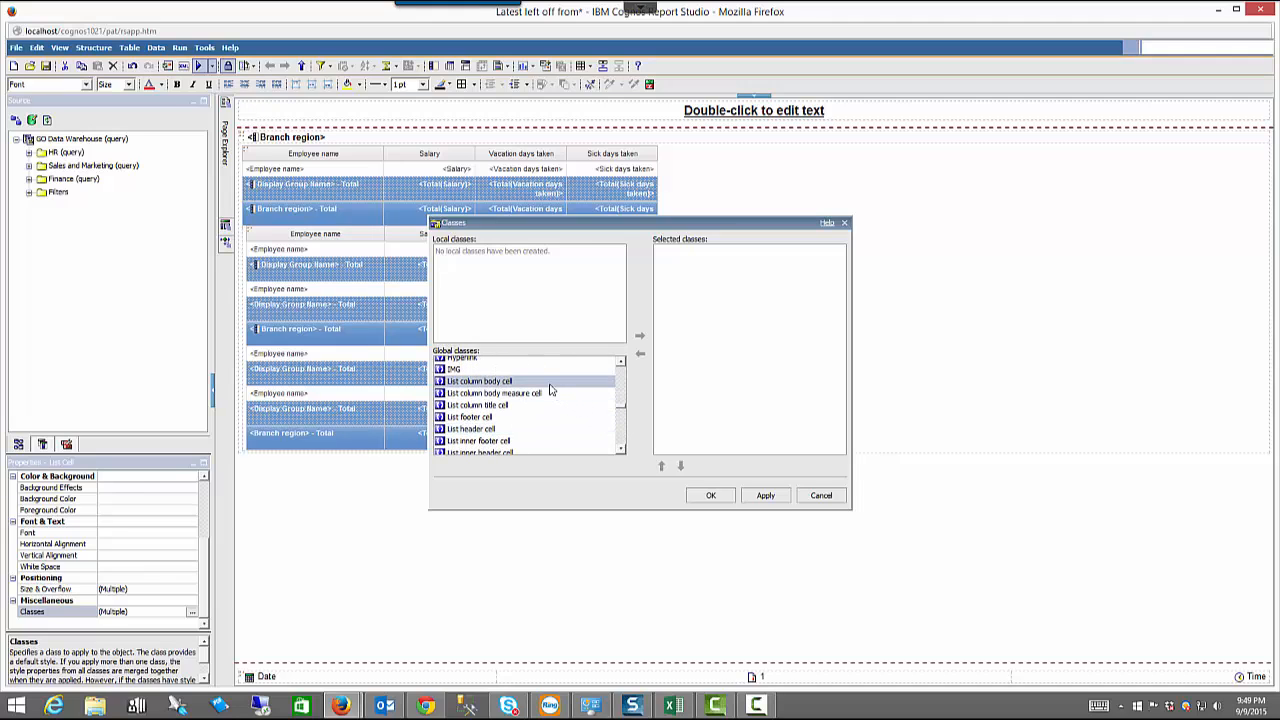
double_click(551, 381)
click(709, 496)
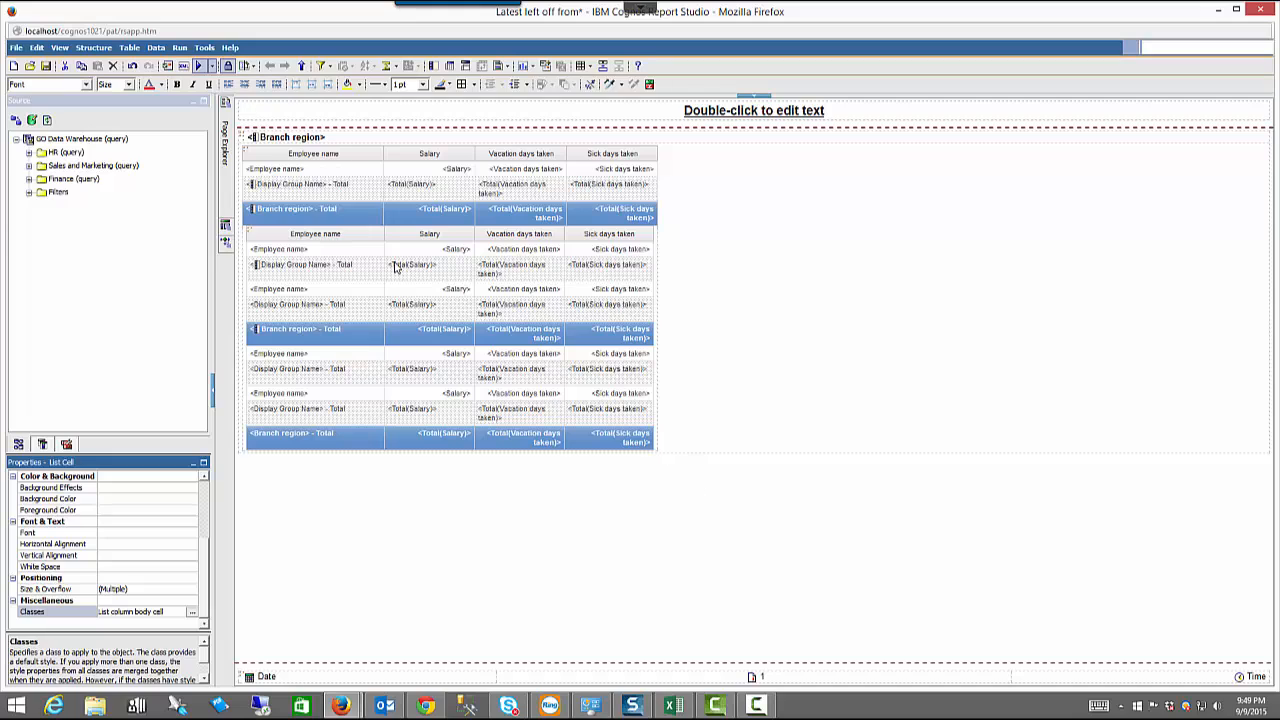
- Right-align the salary, vacation and sick day totals in both lists' Display Group Name total rows, and center the outer list's Display Group Name total label
click(455, 193)
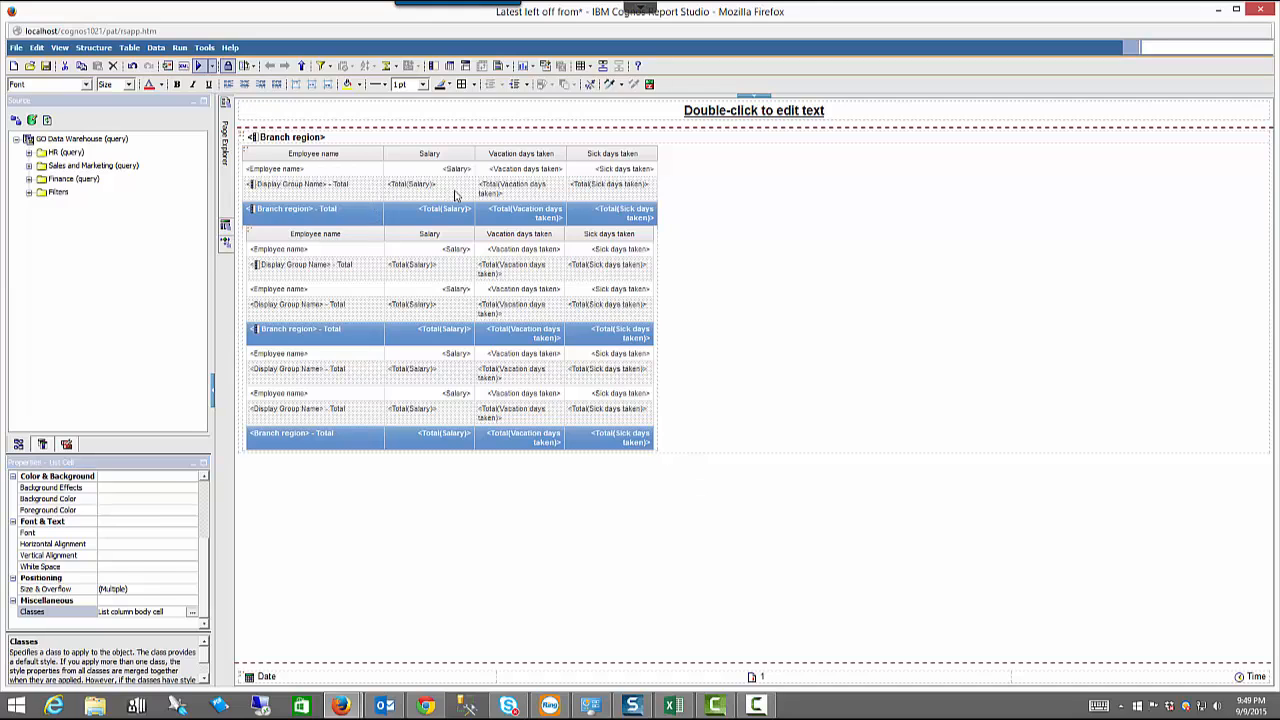
ctrl+click(588, 198)
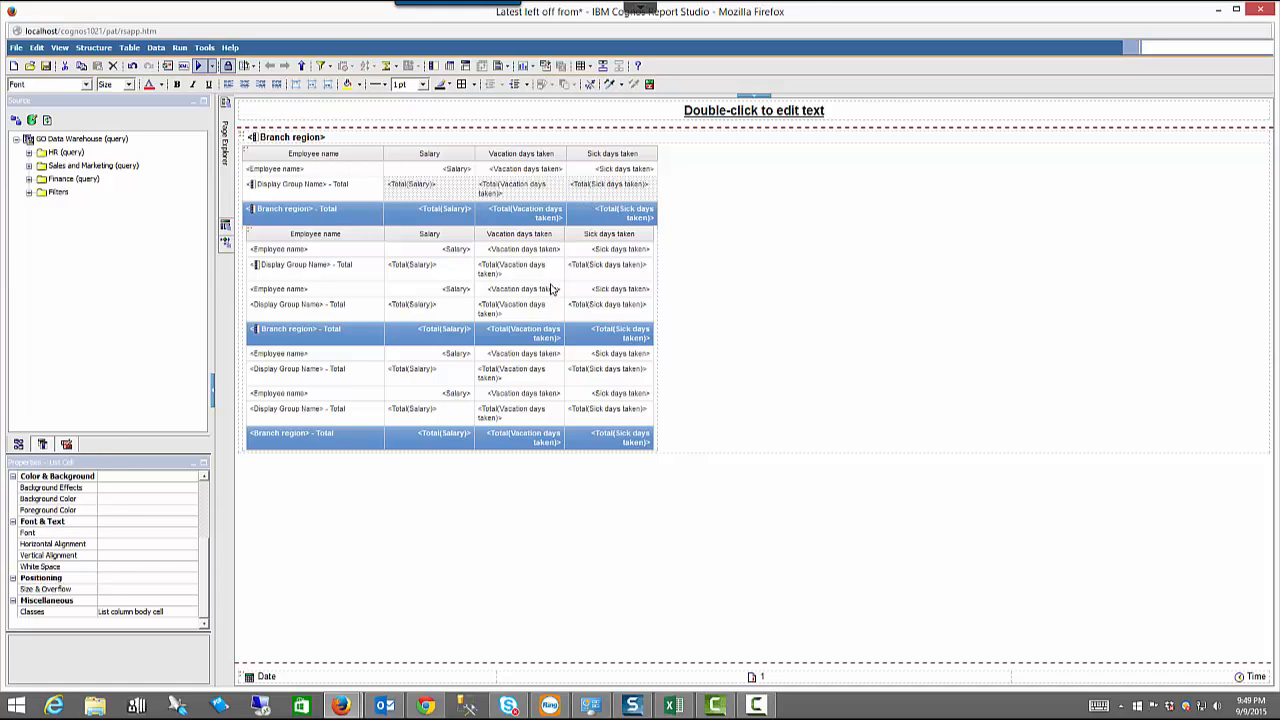
ctrl+click(462, 278)
ctrl+click(537, 278)
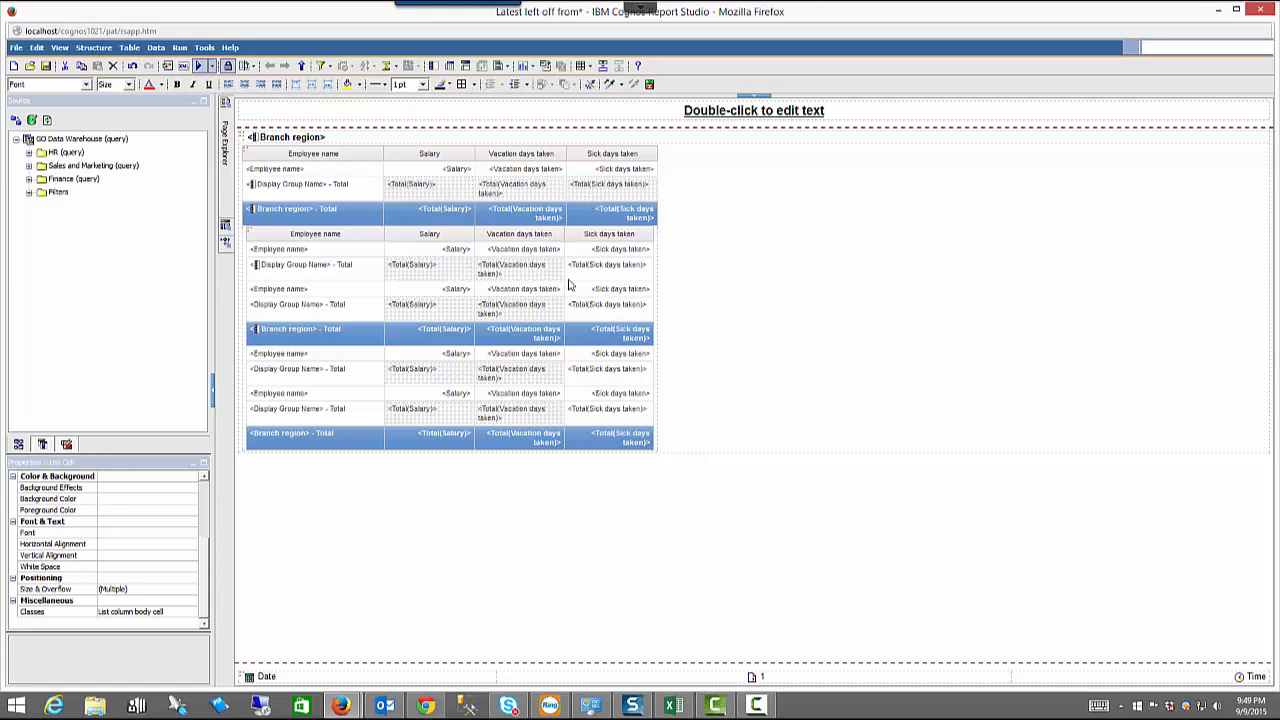
ctrl+click(573, 279)
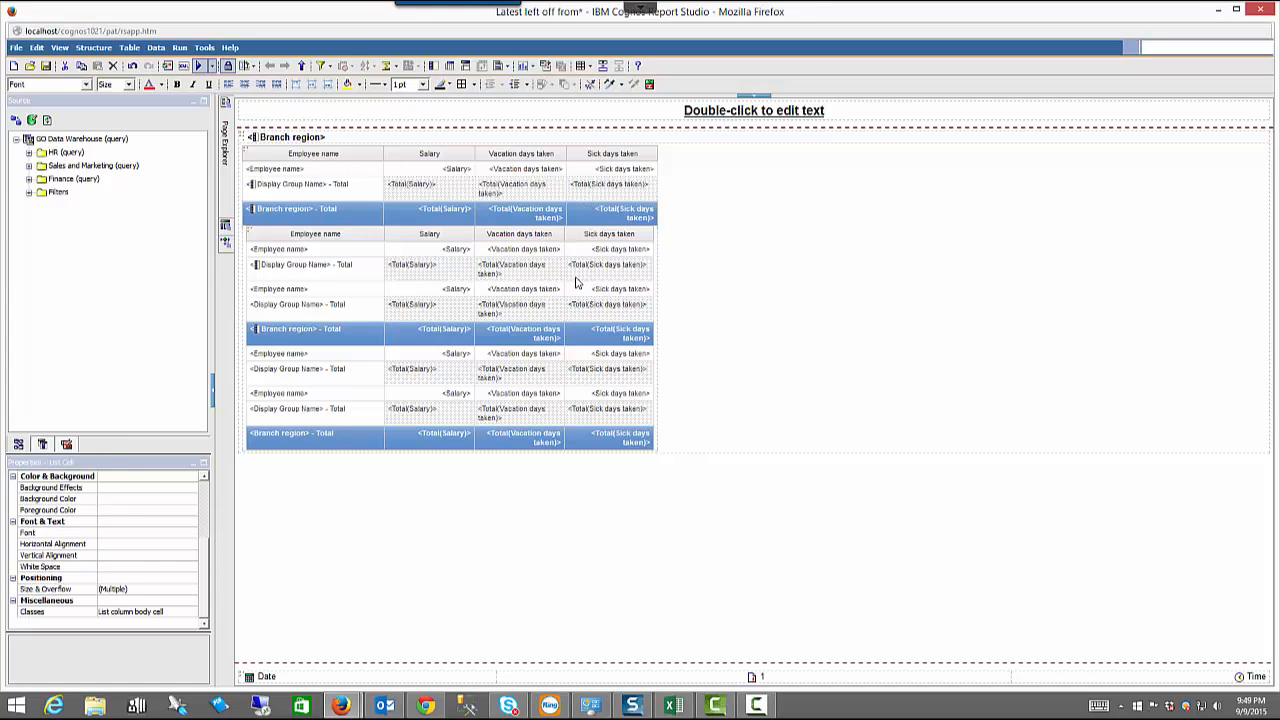
click(260, 85)
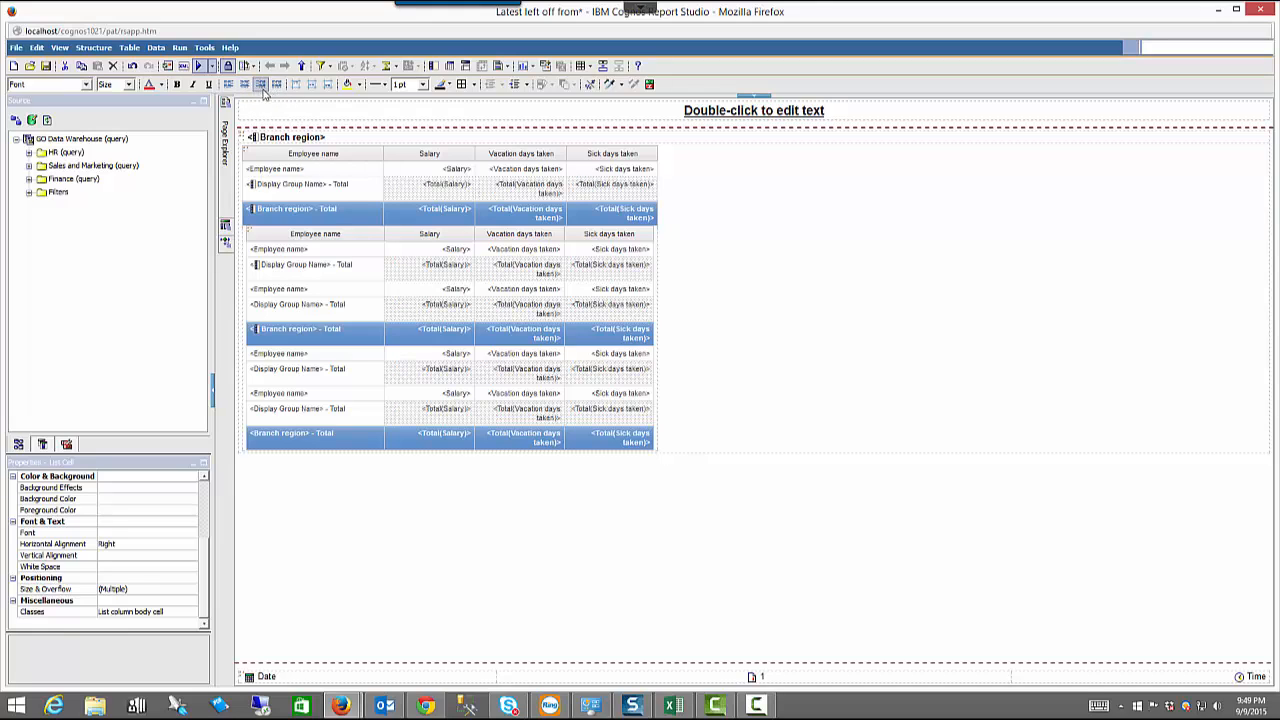
click(362, 190)
click(245, 86)
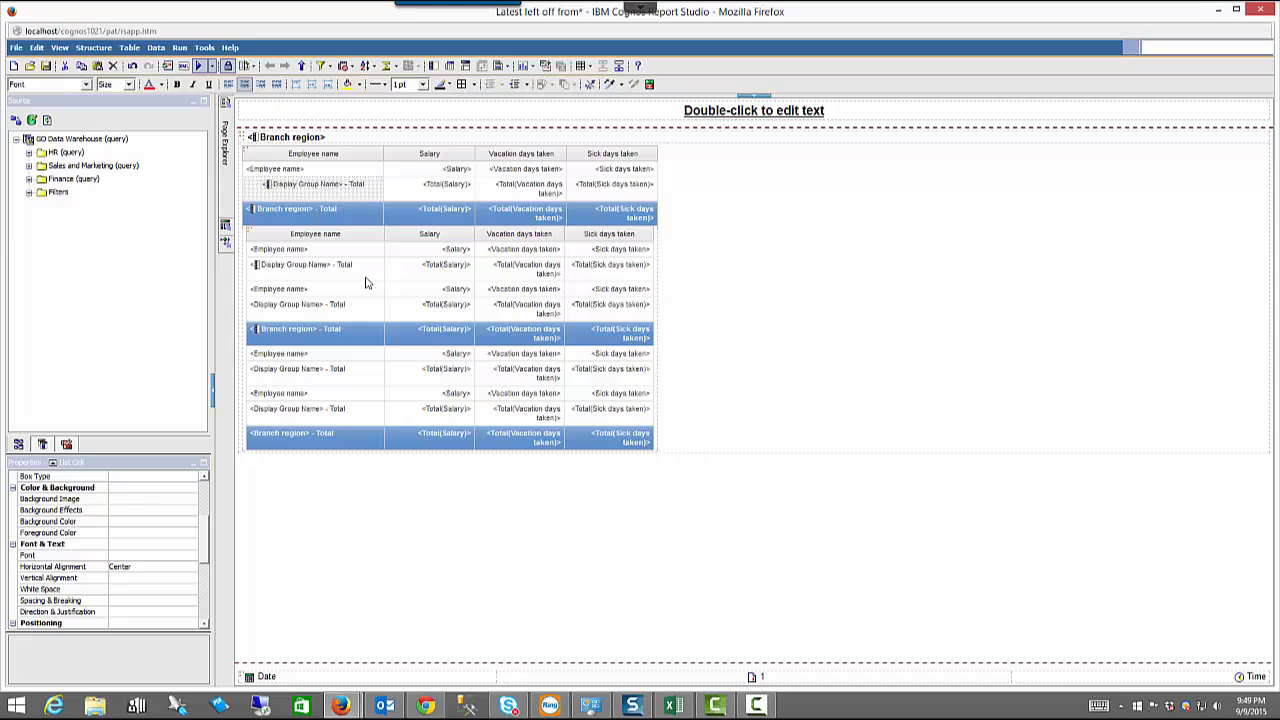
- Set the background color of all Display Group Name total row cells in the nested list to the web safe color #FFFFCC
click(365, 281)
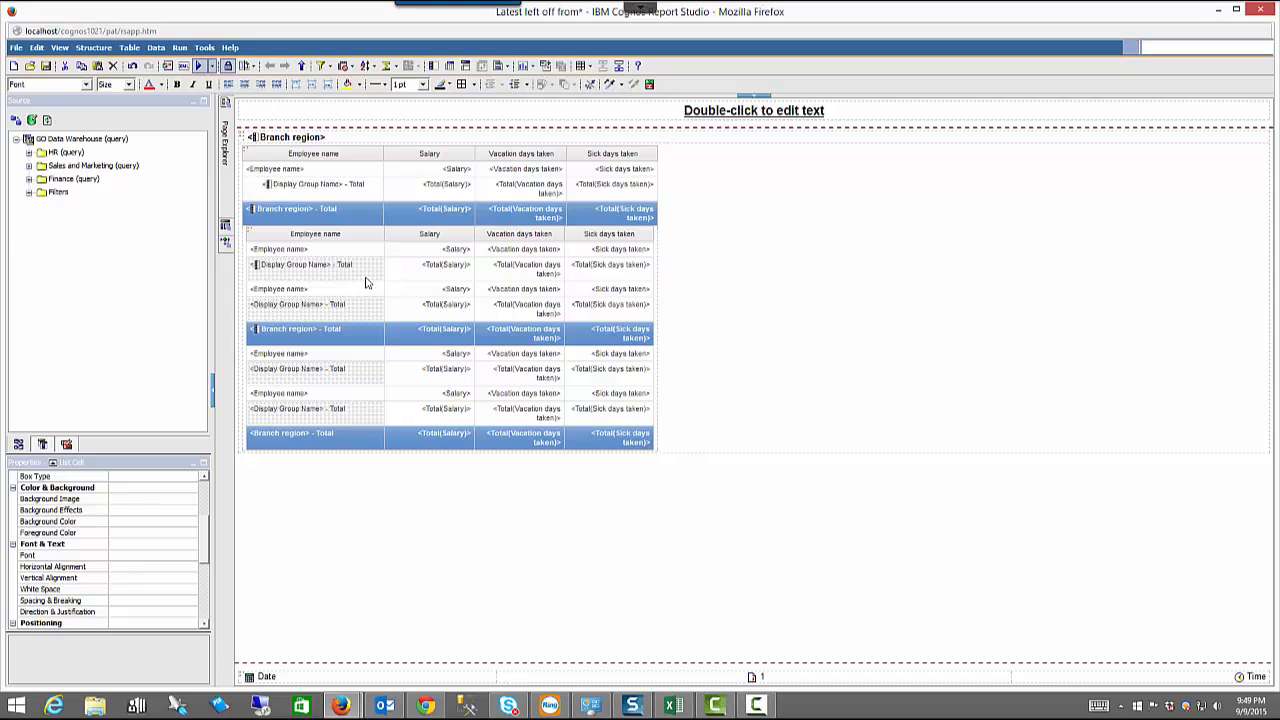
shift+click(592, 278)
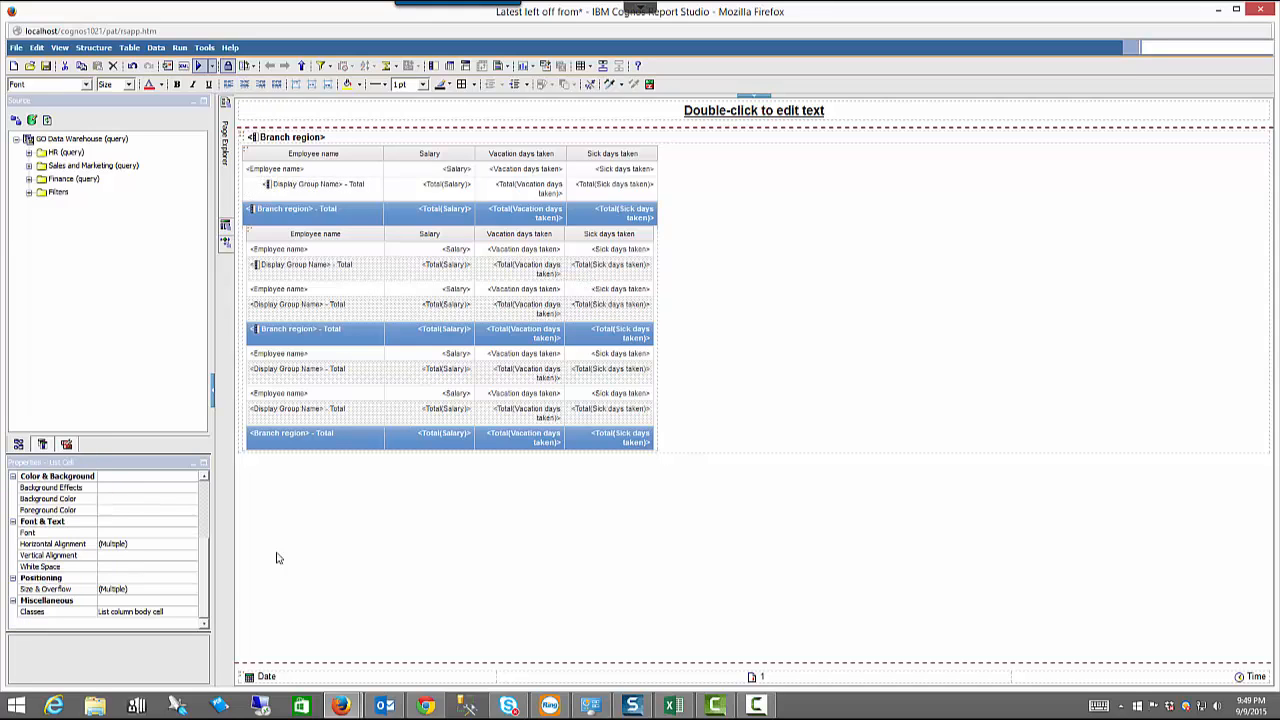
scroll(185, 545, up, 1)
scroll(179, 539, up, 1)
click(150, 527)
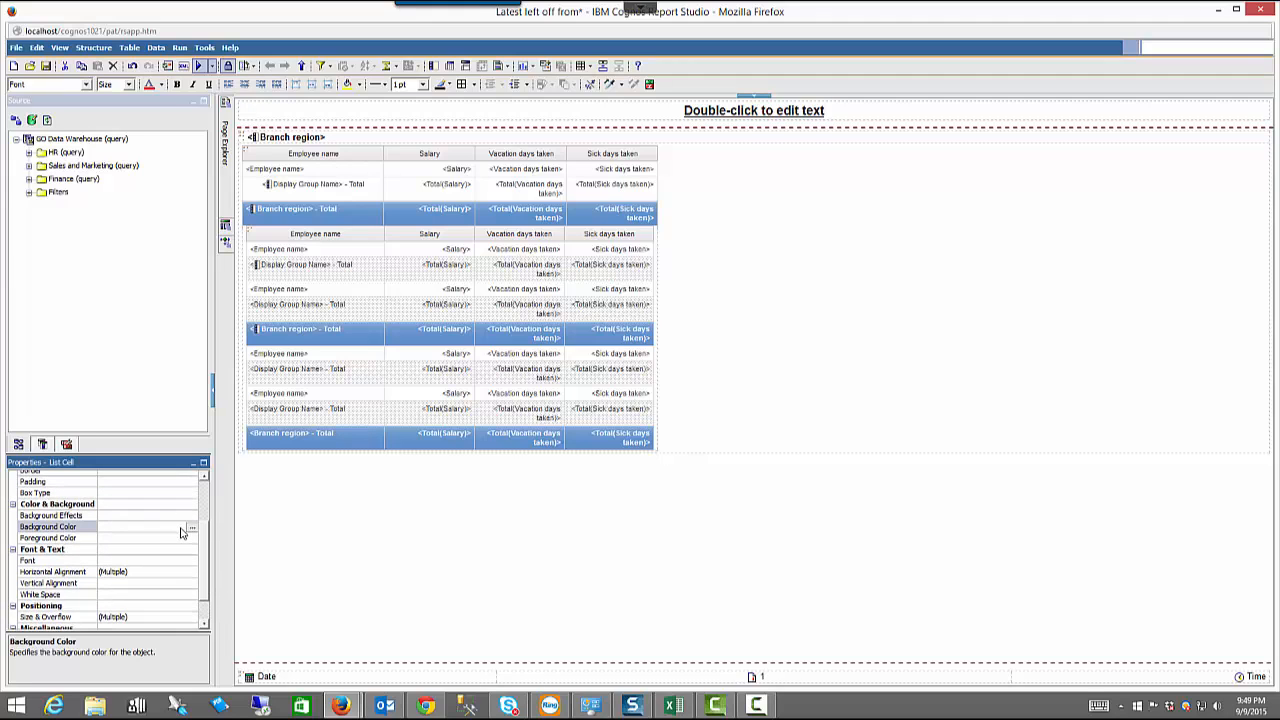
click(191, 527)
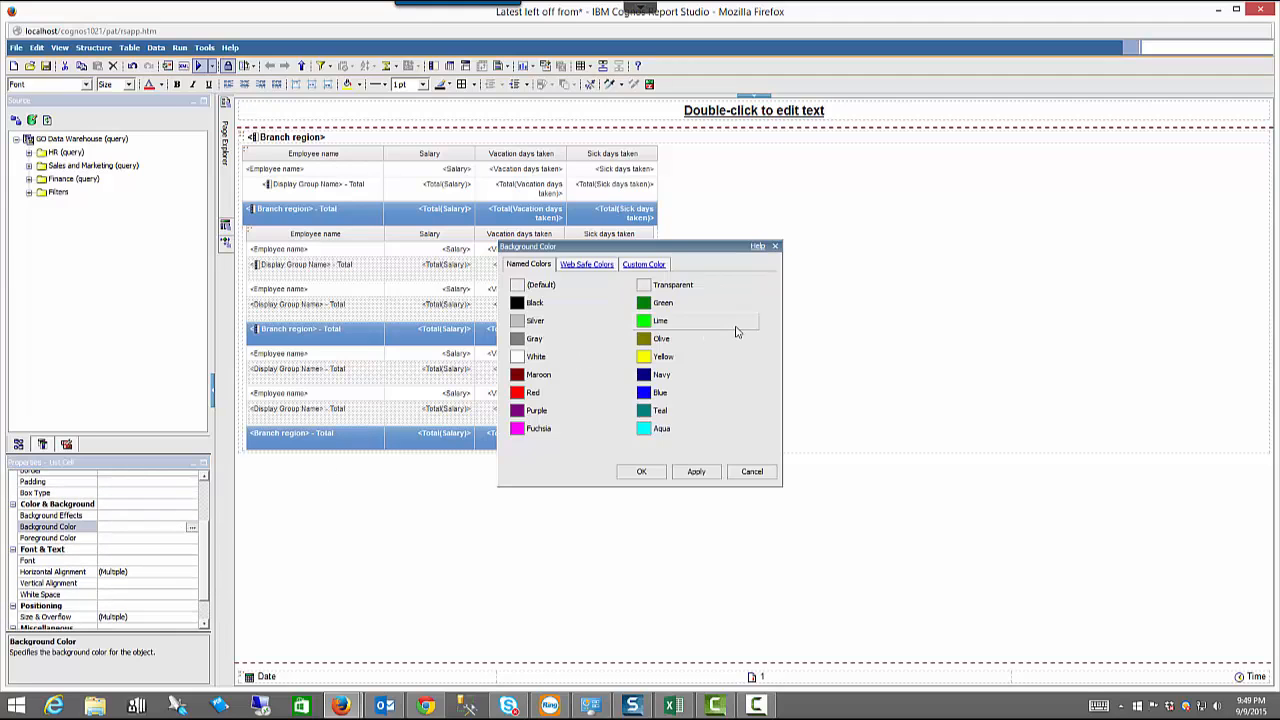
click(587, 264)
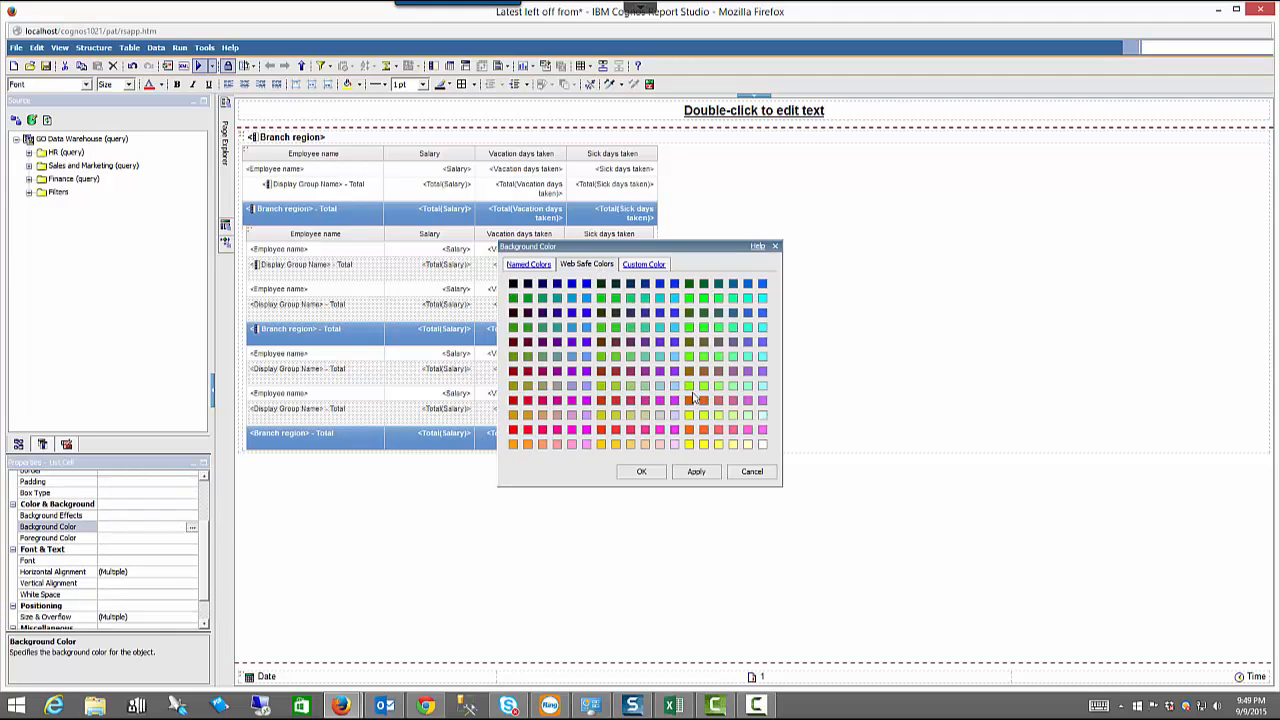
click(641, 473)
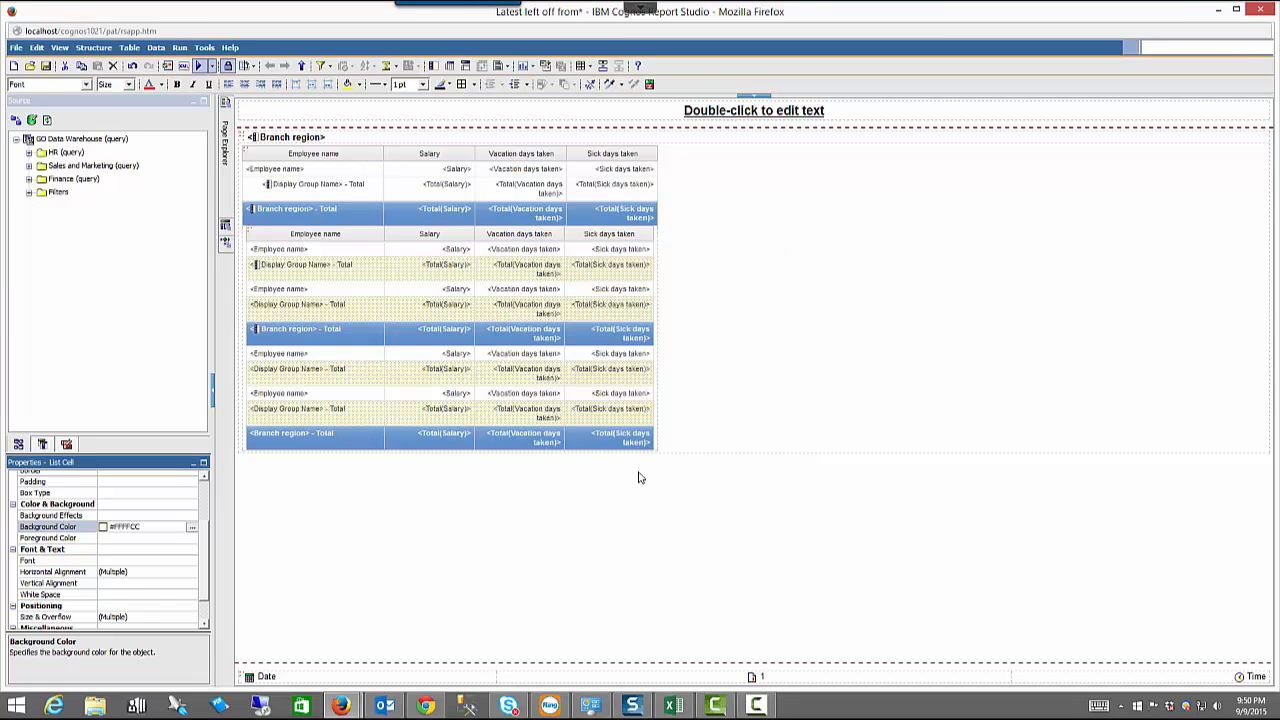